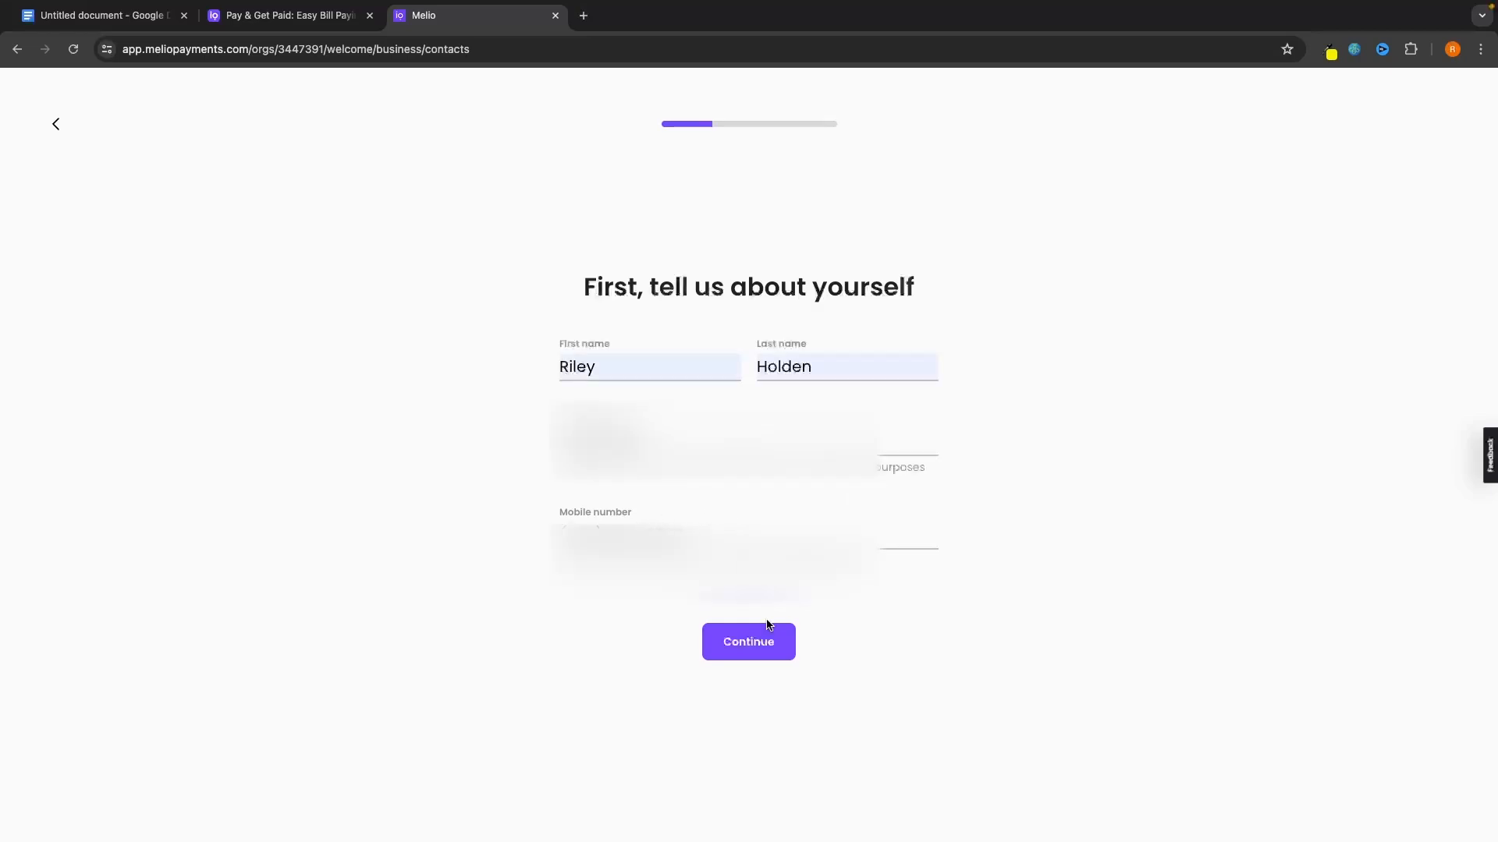
# Submit your personal details and enter the company name G-Force North to finish sign-up.
pyautogui.click(768, 627)
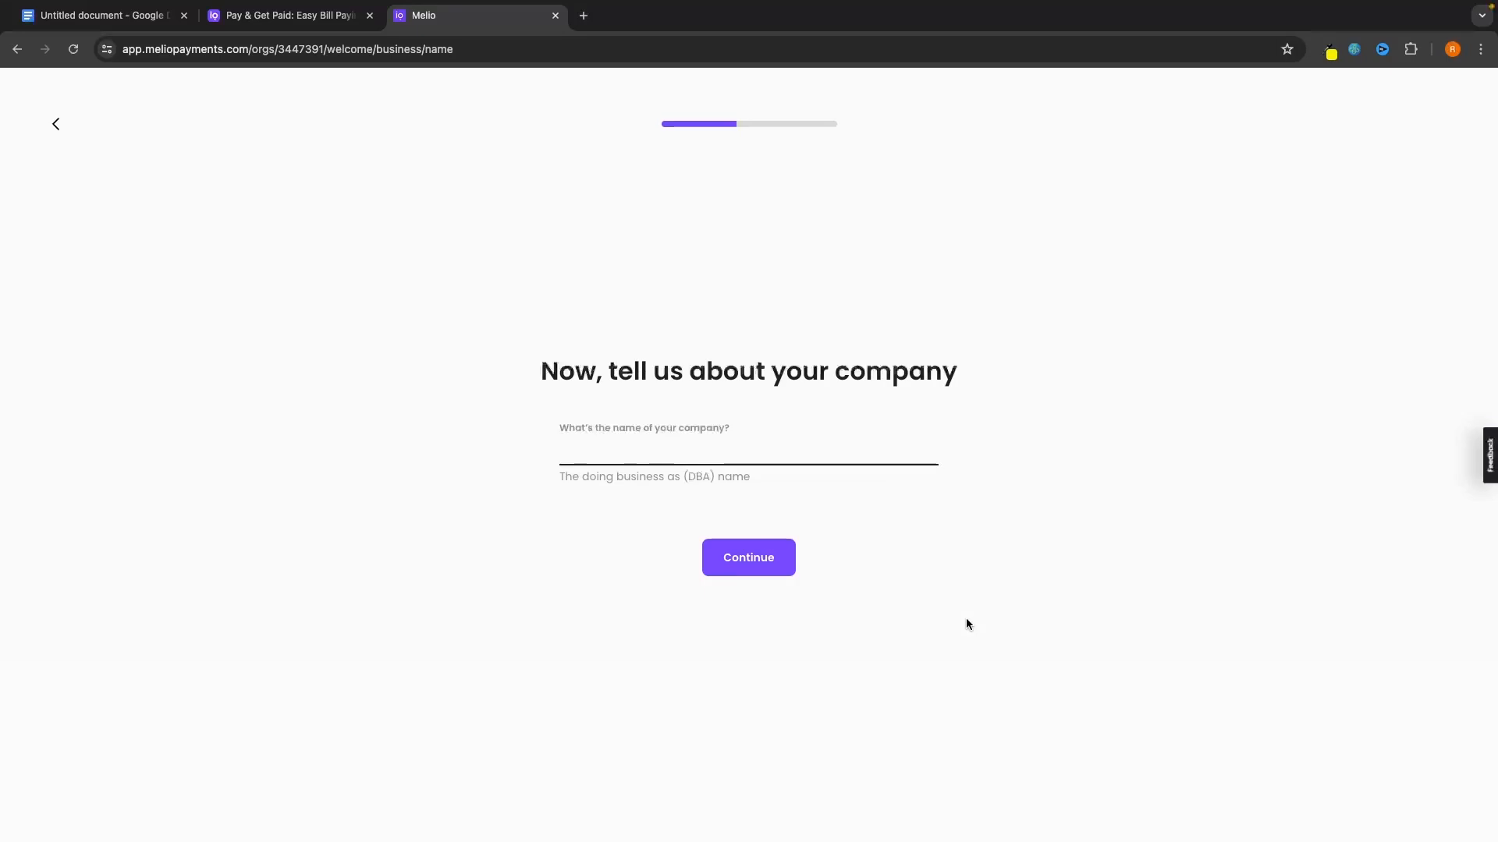
pyautogui.write('G-Force North')
pyautogui.press('Return')
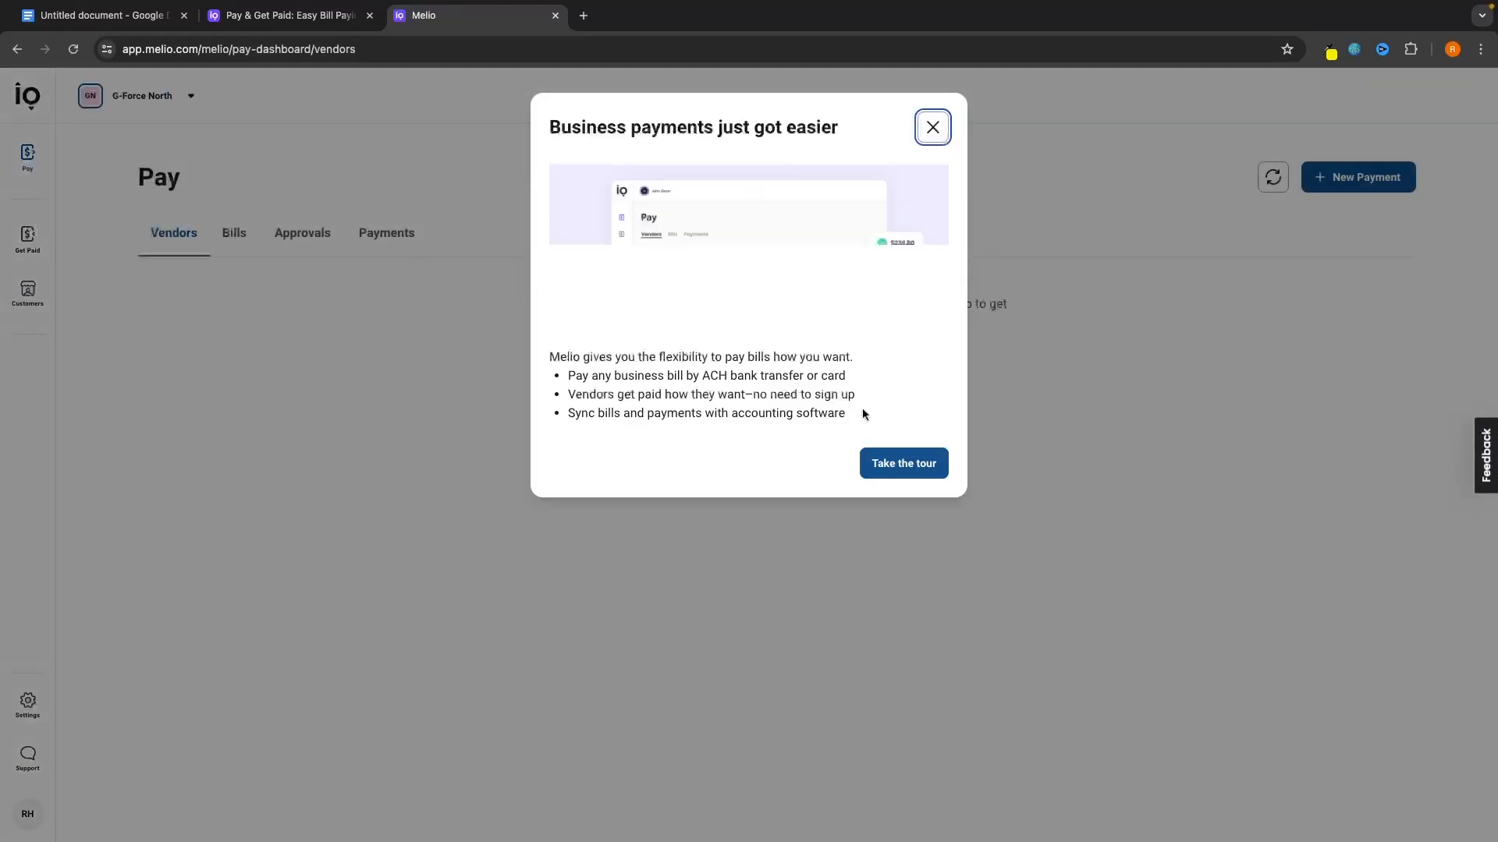
# Close the welcome announcement and vendor tip, then start a new vendor from the Pay section.
pyautogui.click(932, 128)
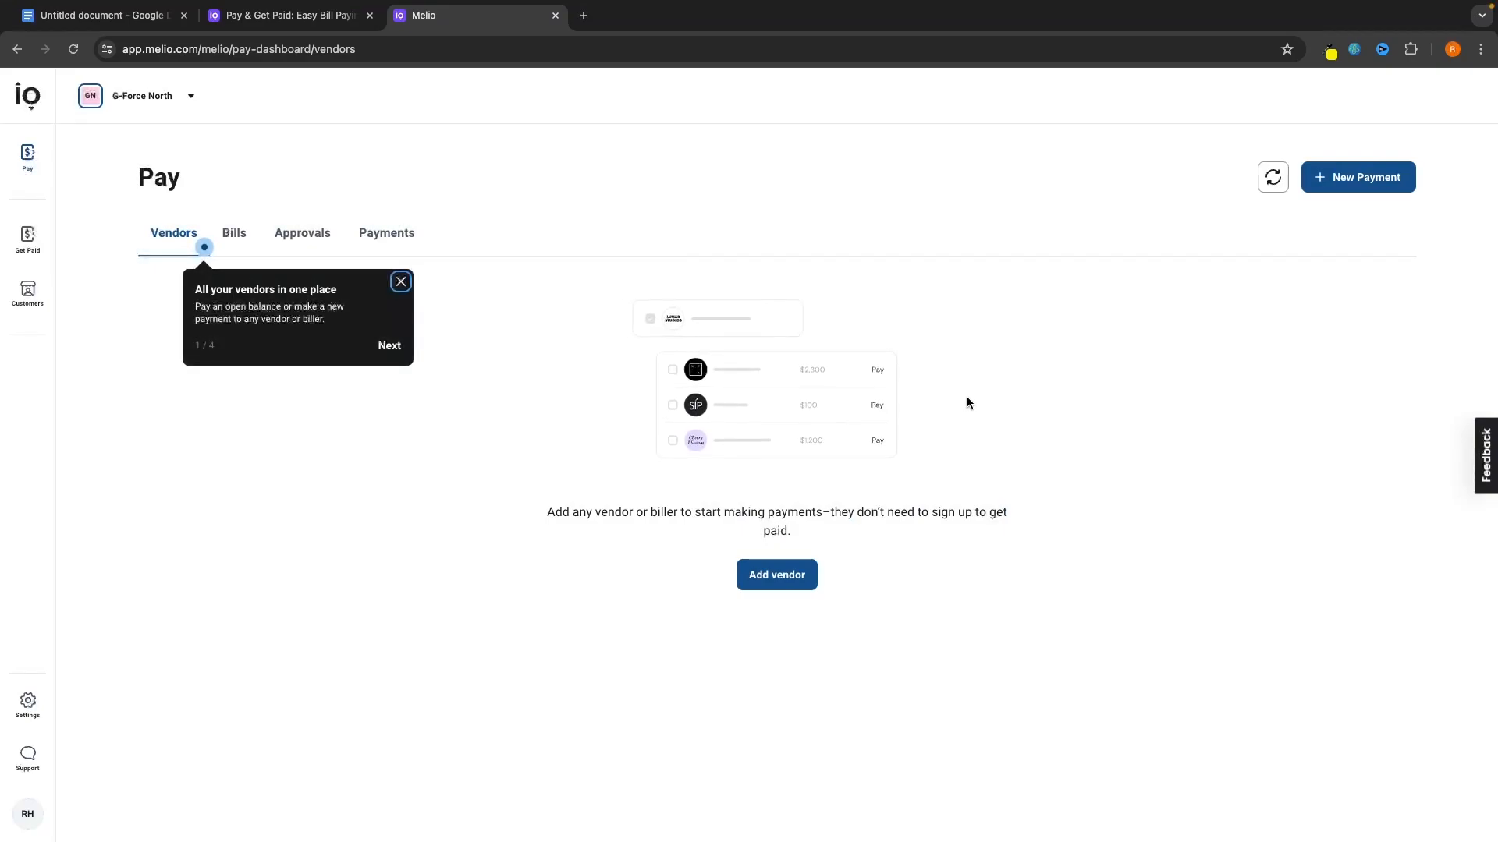
pyautogui.click(401, 282)
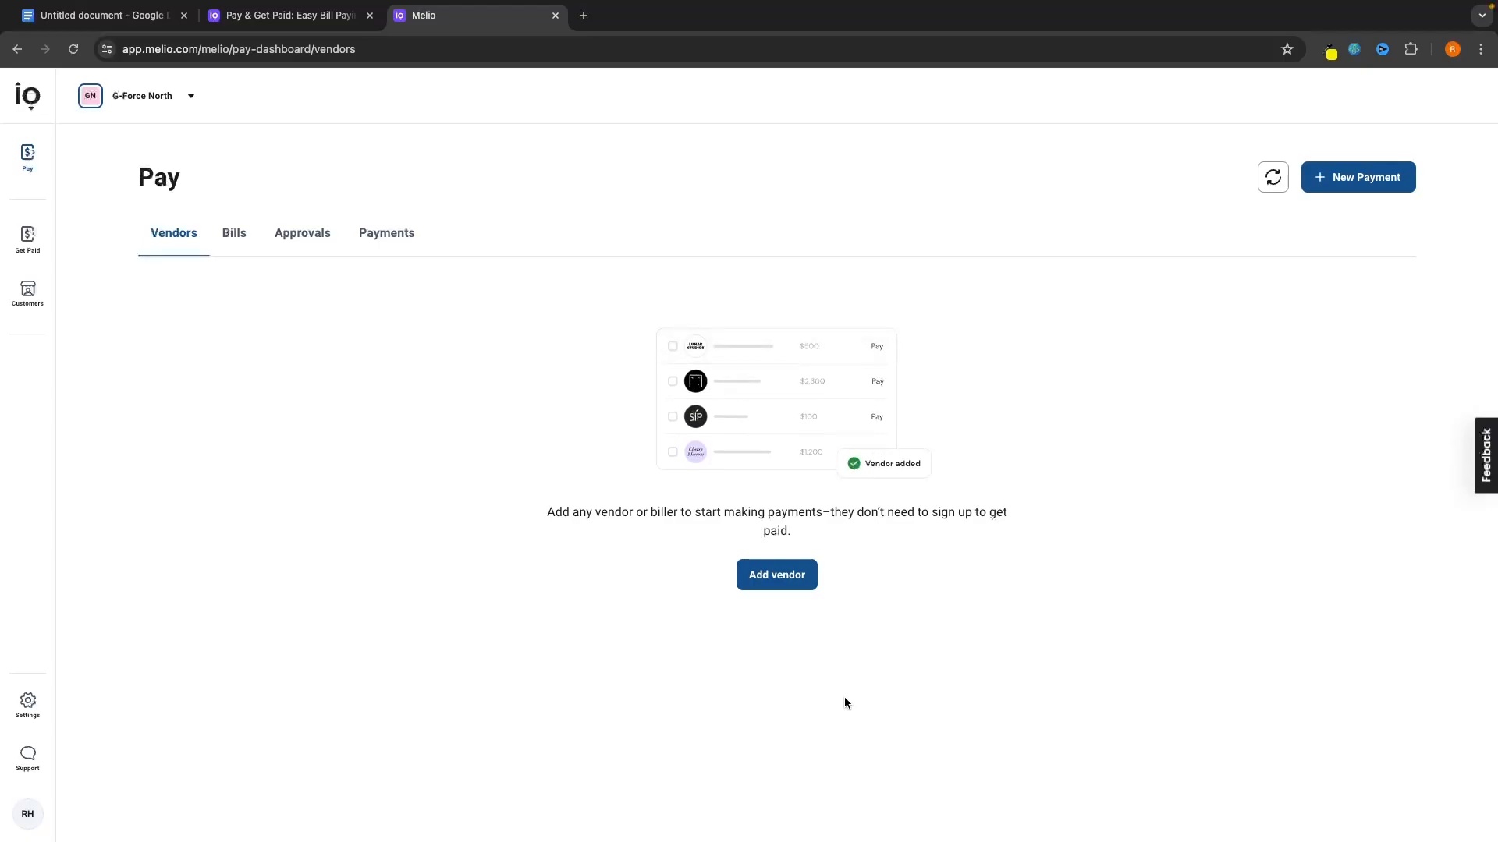
pyautogui.click(27, 238)
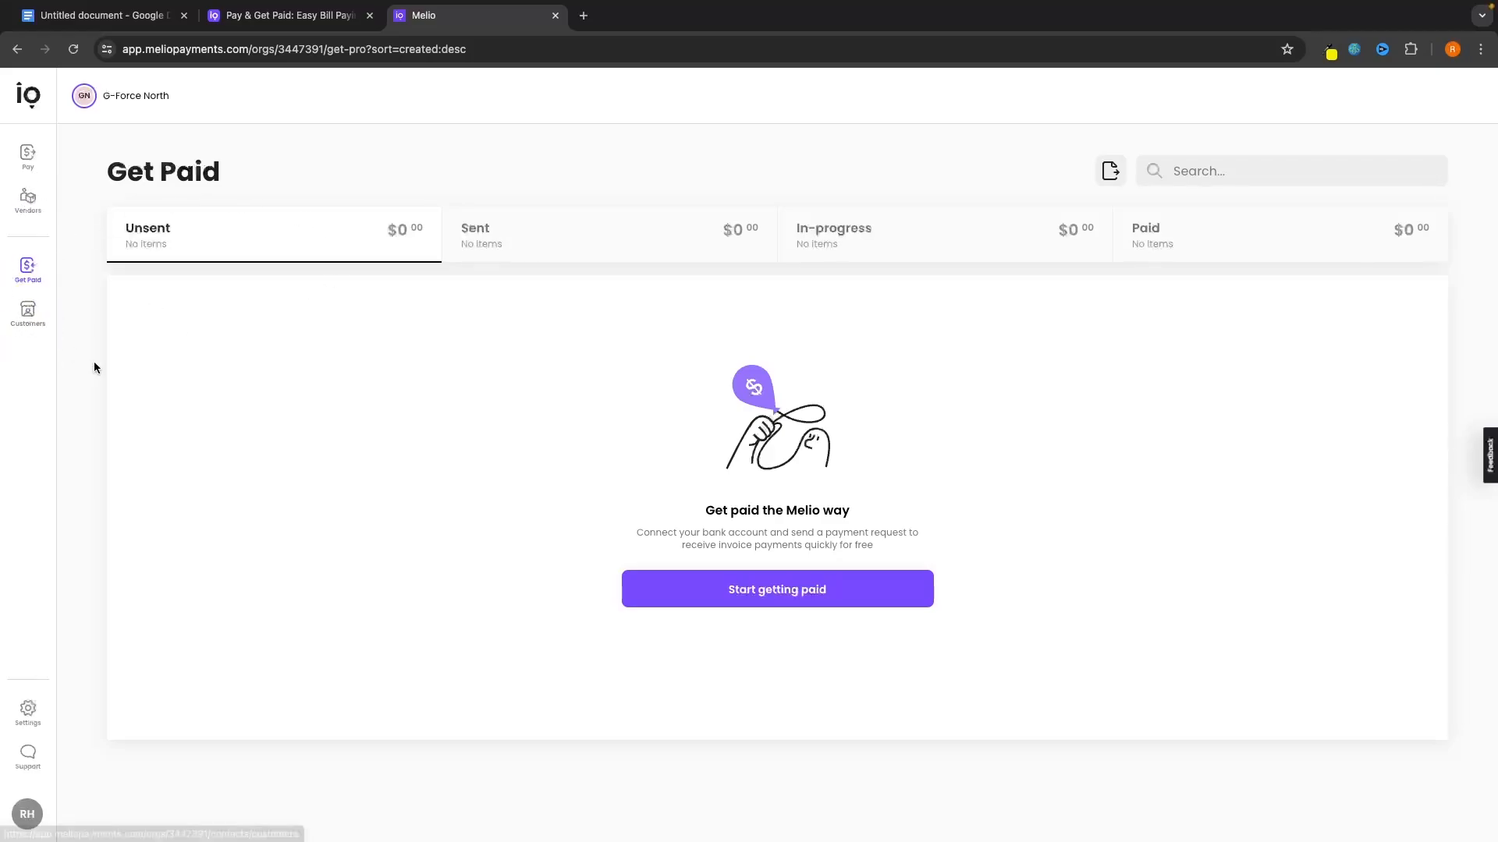
pyautogui.click(25, 164)
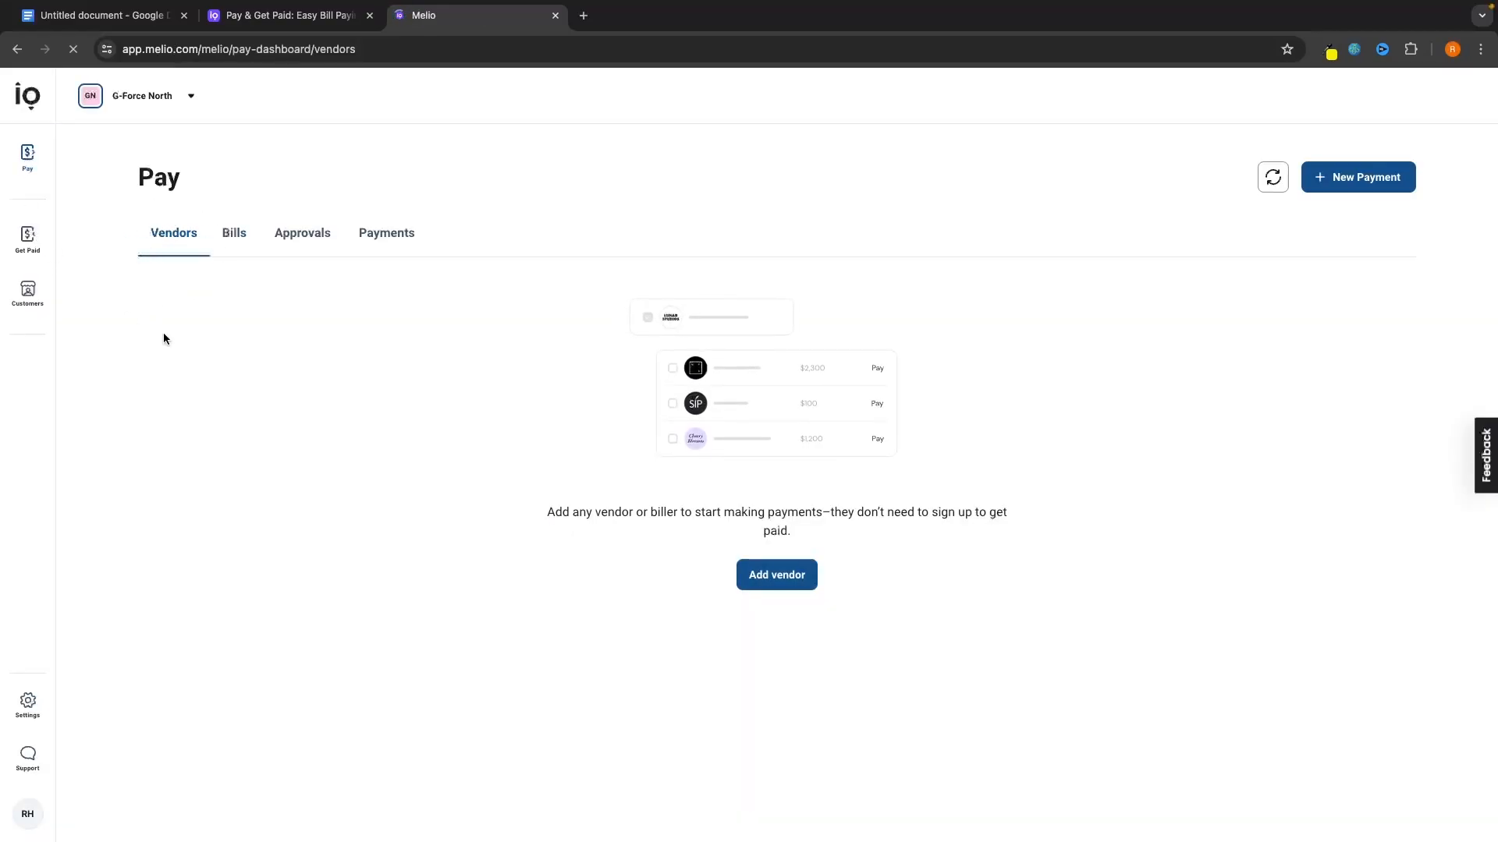
pyautogui.click(780, 583)
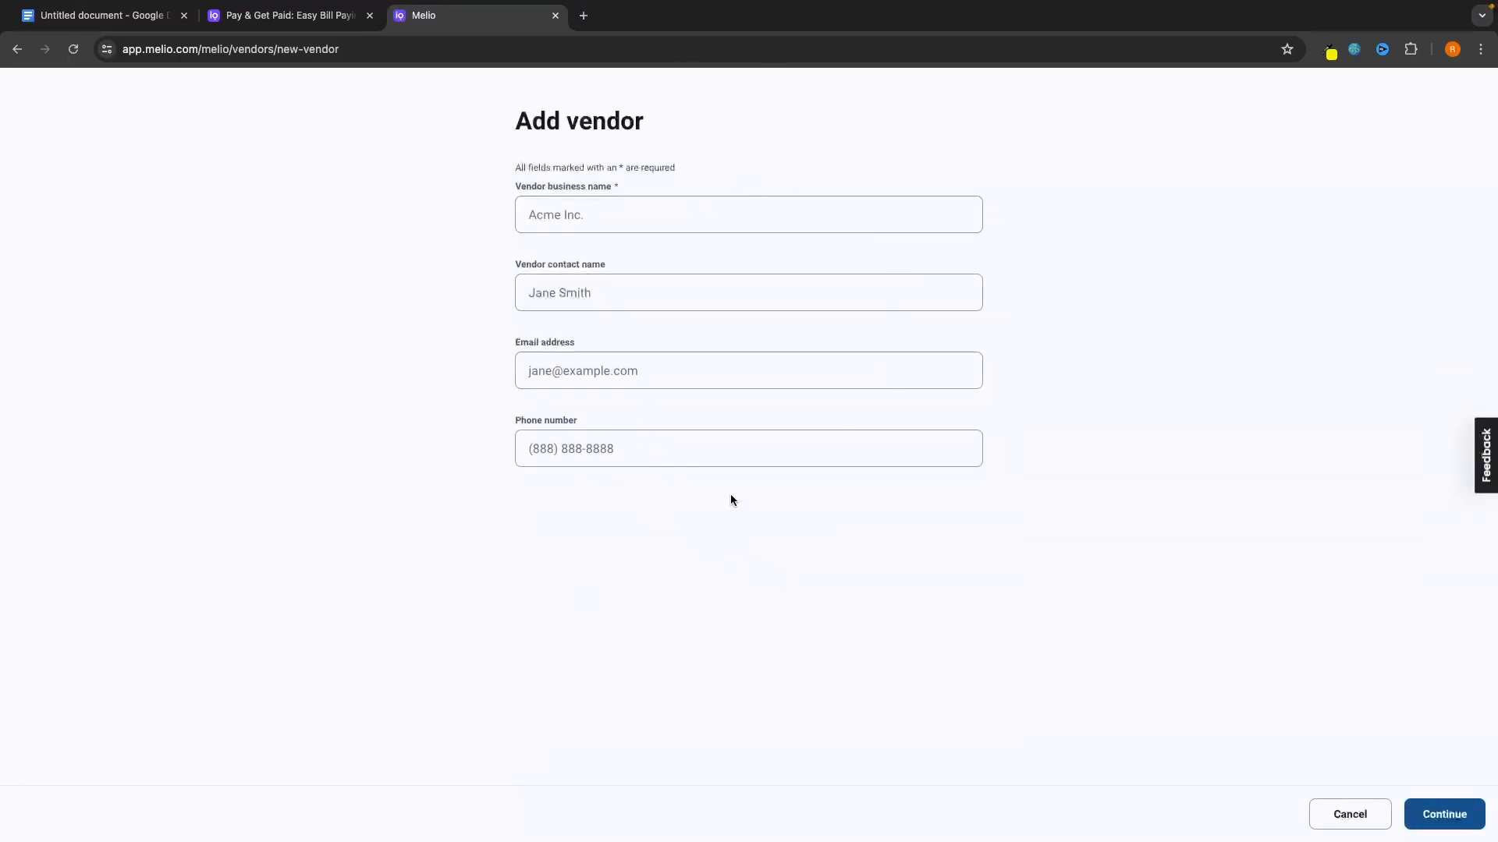
# Save vendor G-Force North with its contact name and e-mail, skipping the payment method.
pyautogui.click(624, 215)
pyautogui.write('G-For')
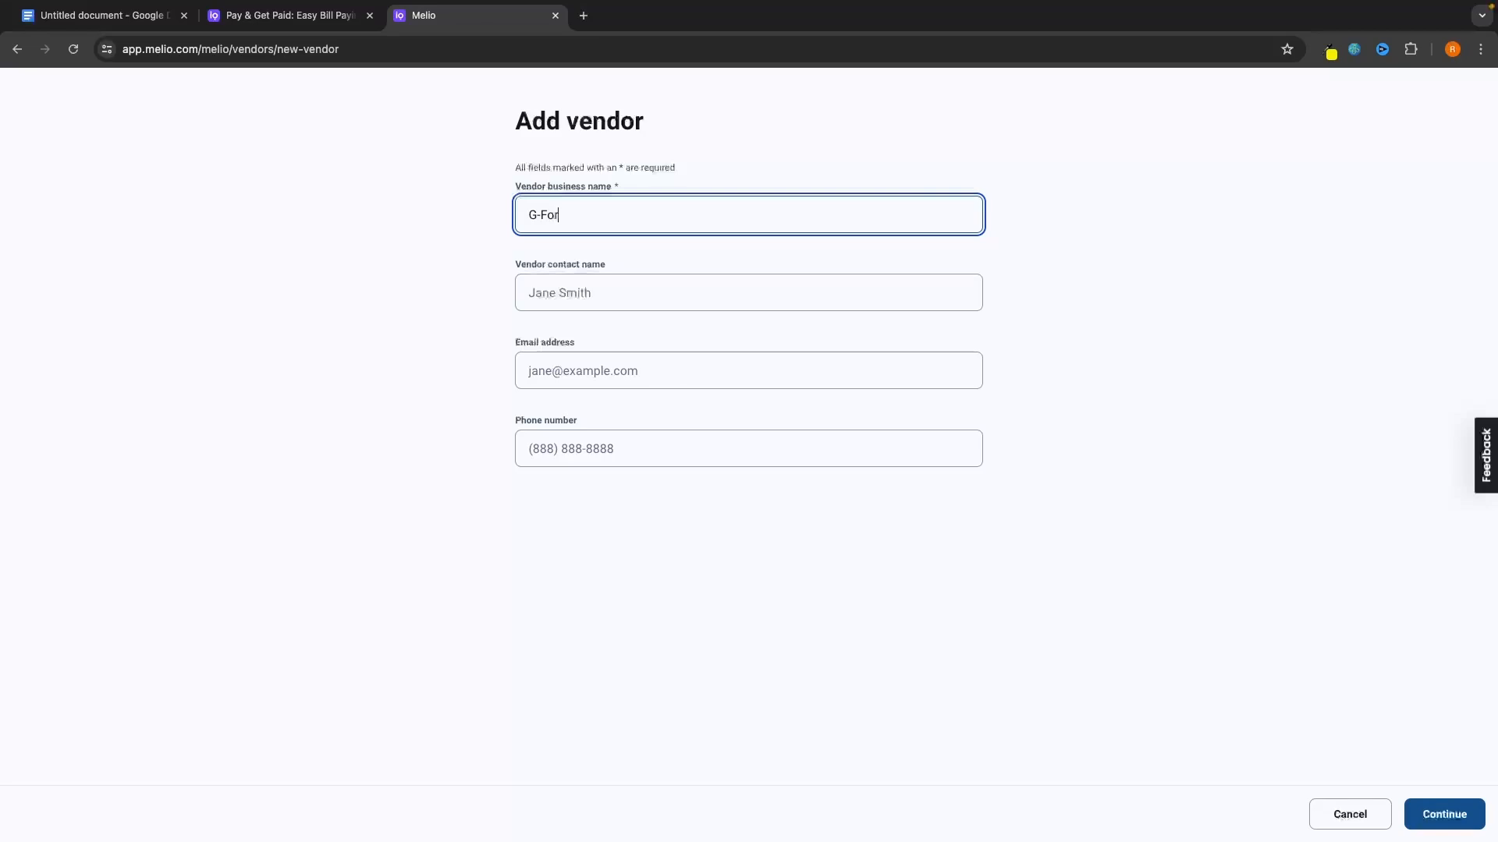
pyautogui.write('ce North')
pyautogui.press('Tab')
pyautogui.write('Ryan')
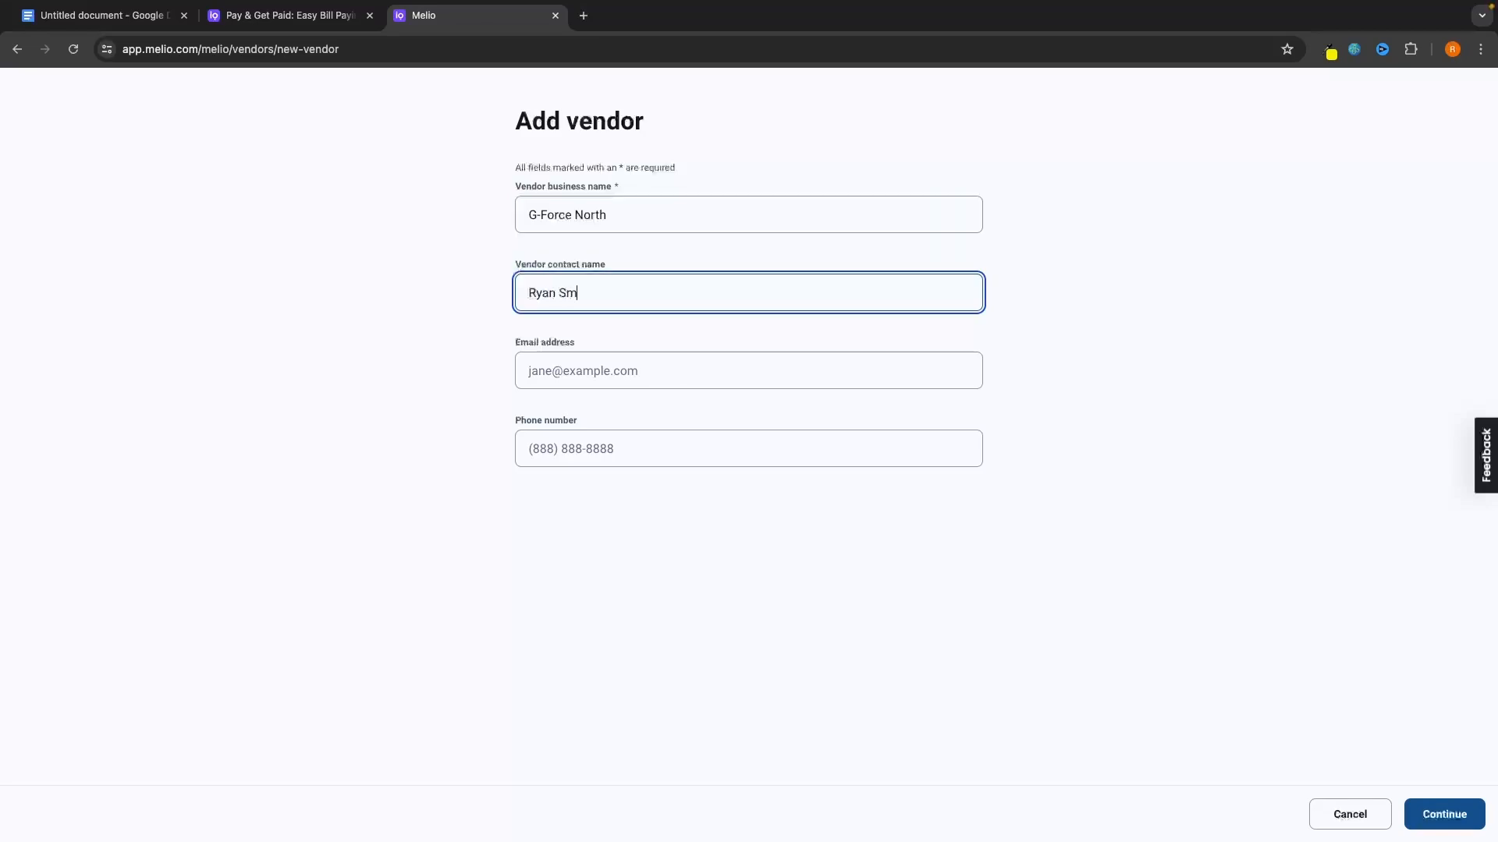
pyautogui.click(400, 347)
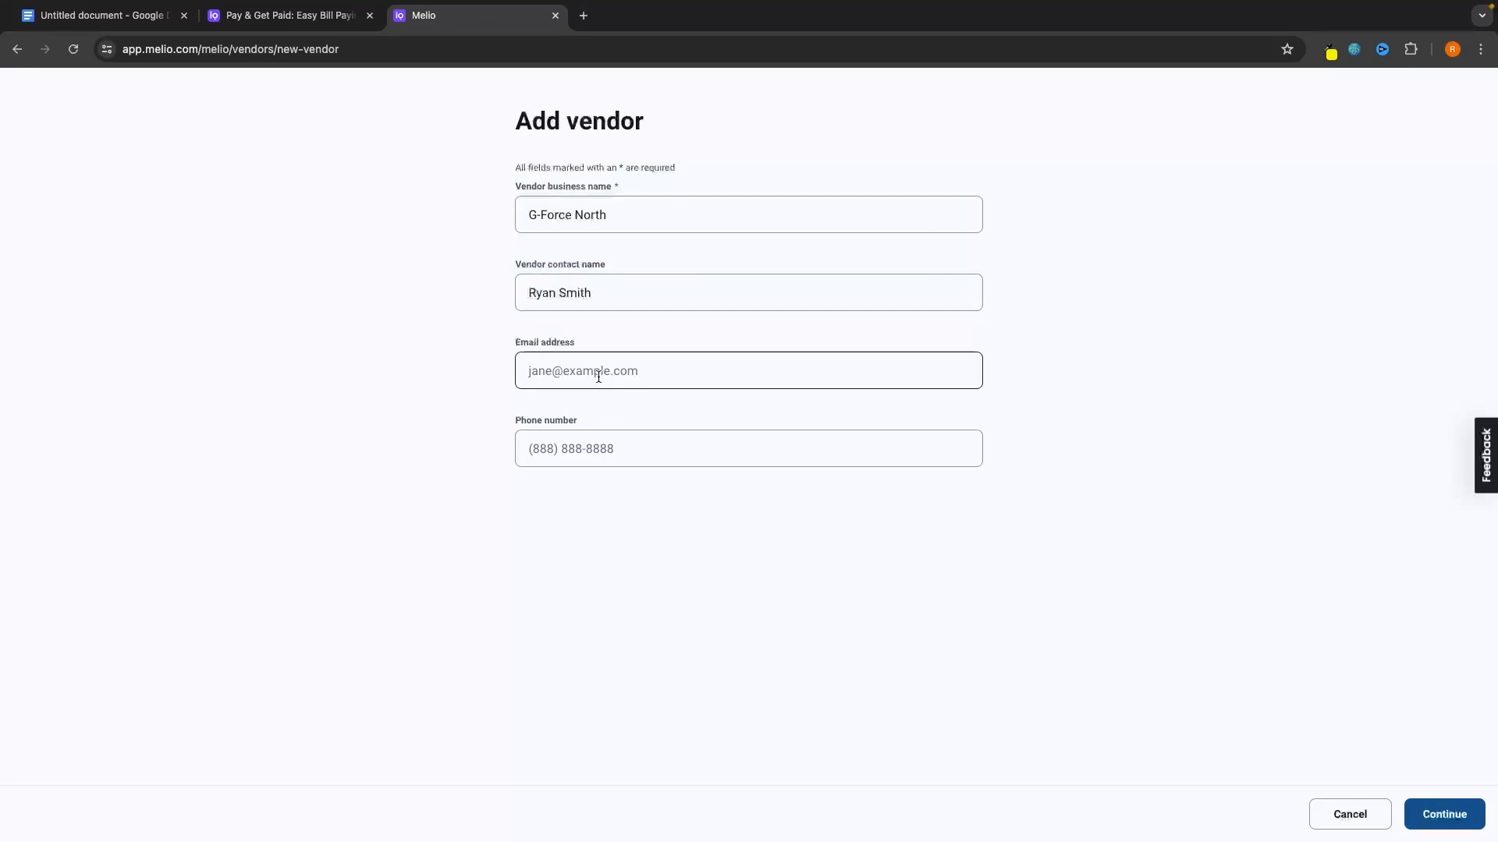
pyautogui.hotkey('ctrl', 'v')
pyautogui.click(585, 454)
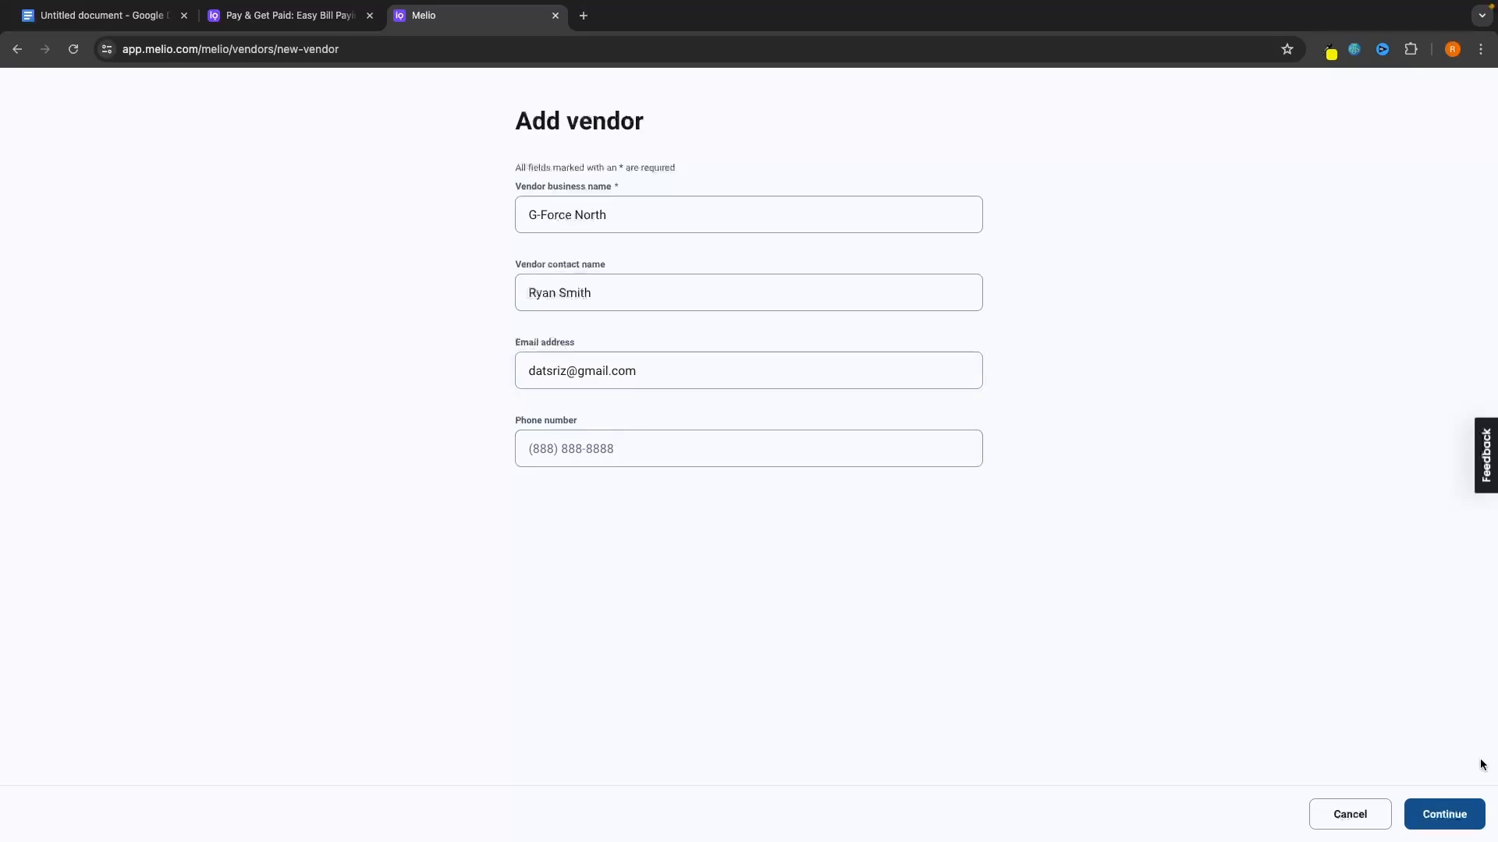
pyautogui.click(1452, 814)
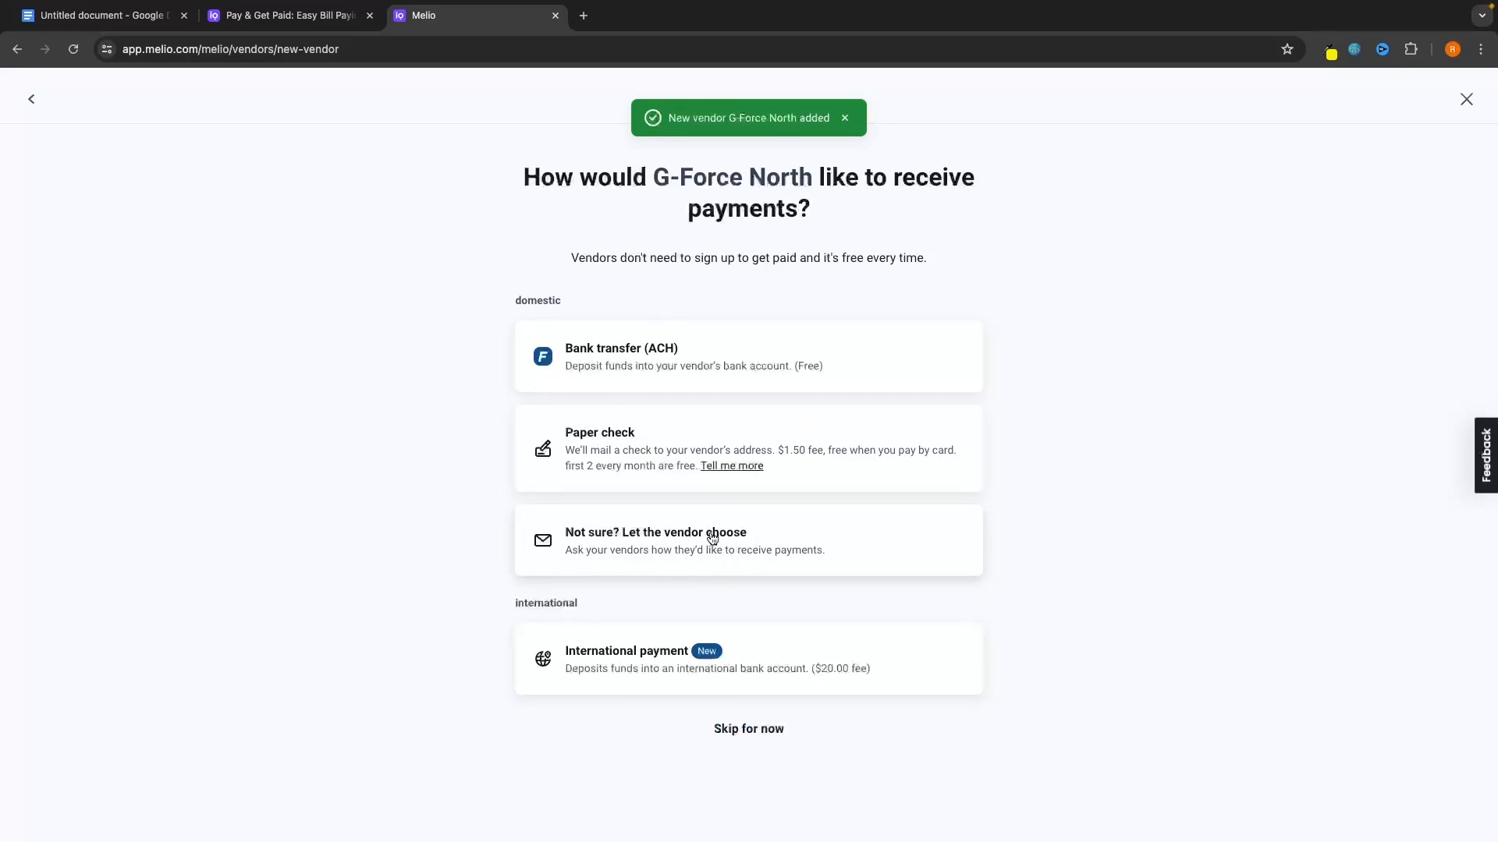
pyautogui.click(757, 738)
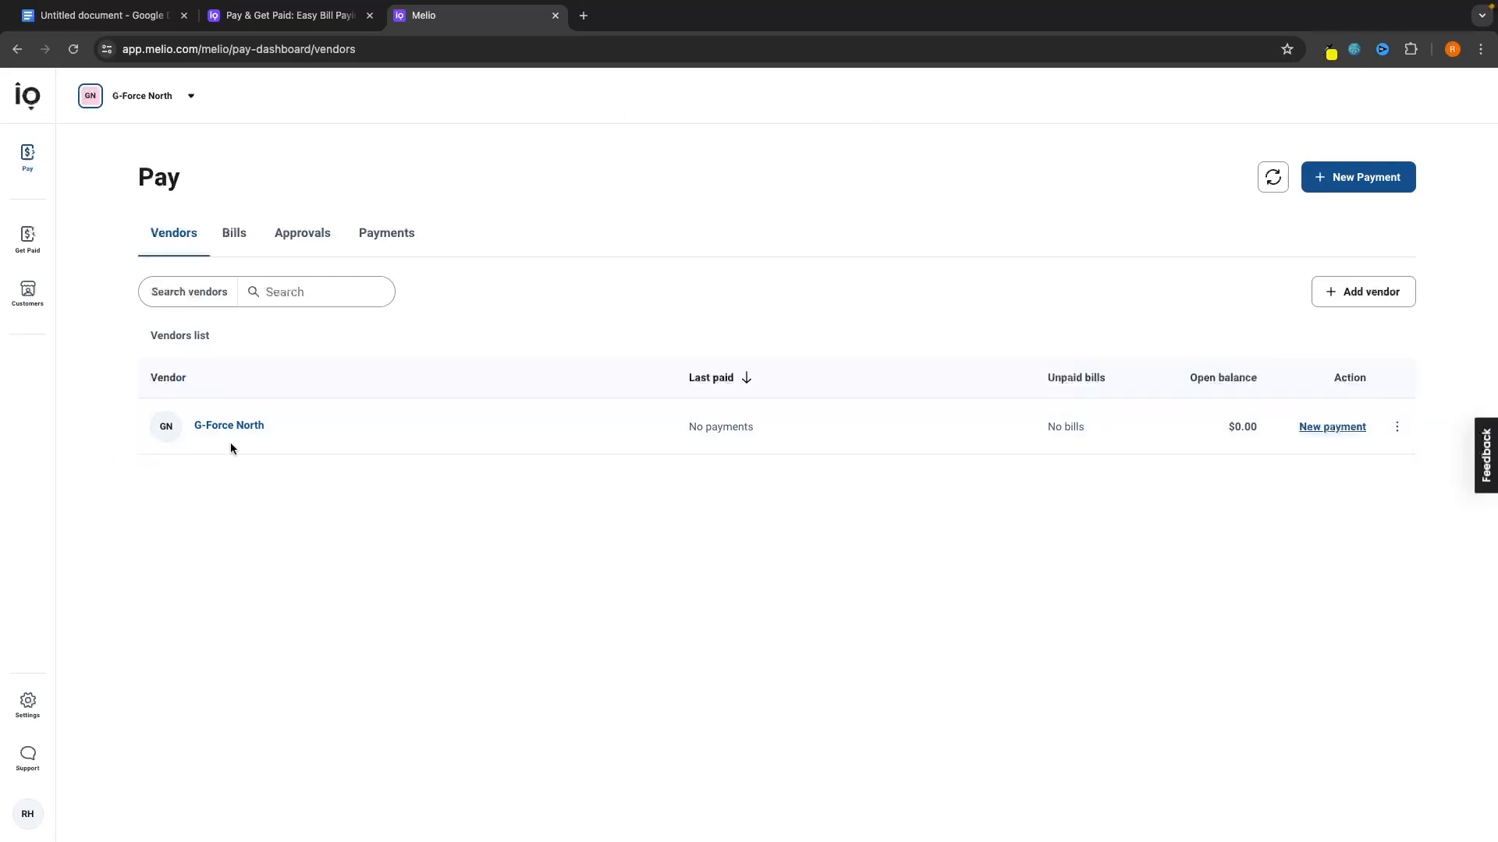
# Create a new bill from the Bills list with G-Force North as the vendor.
pyautogui.click(236, 234)
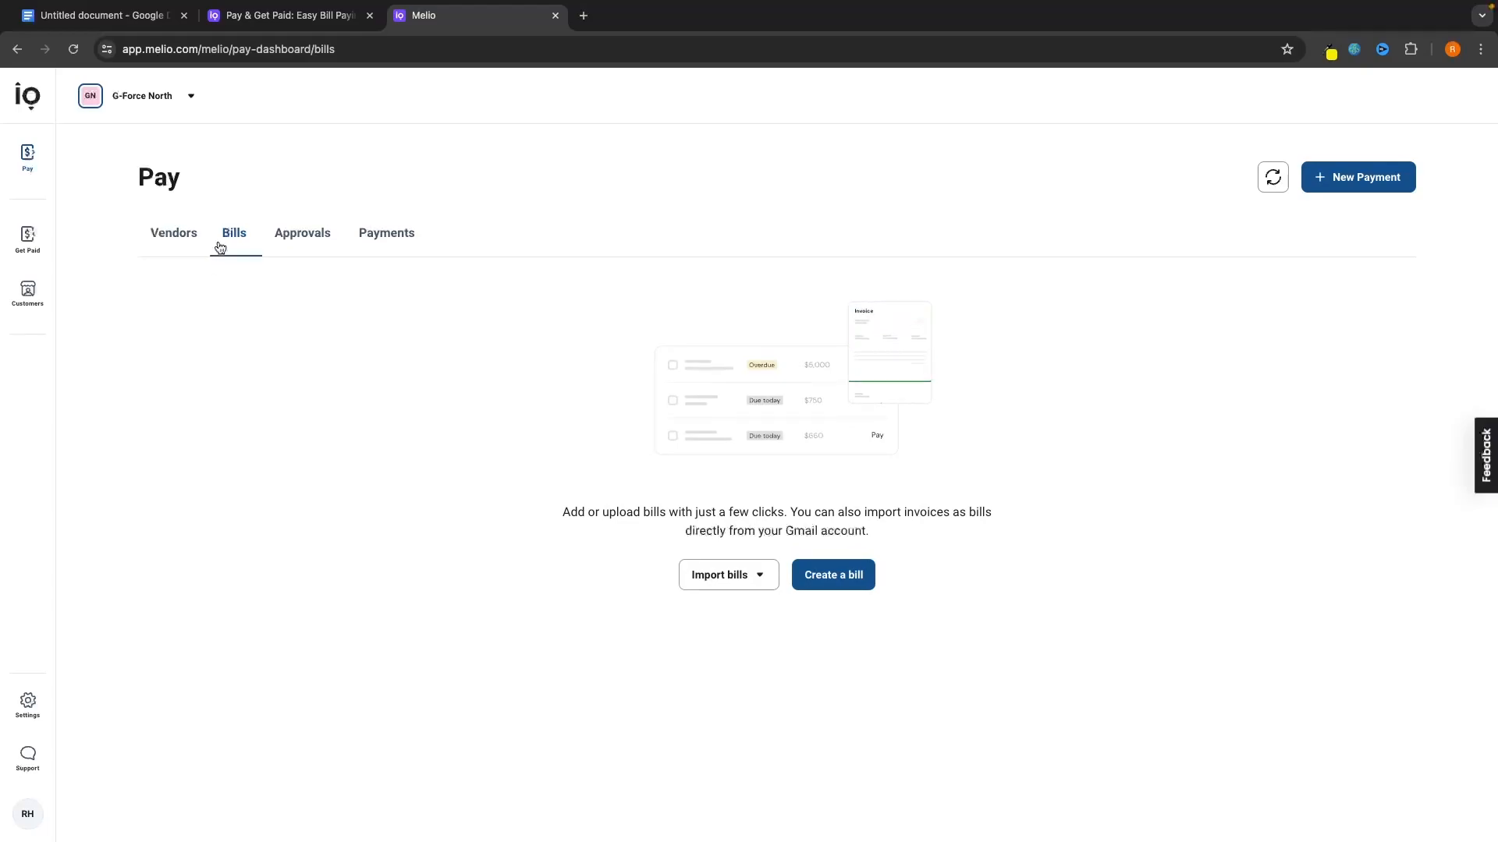
pyautogui.click(855, 575)
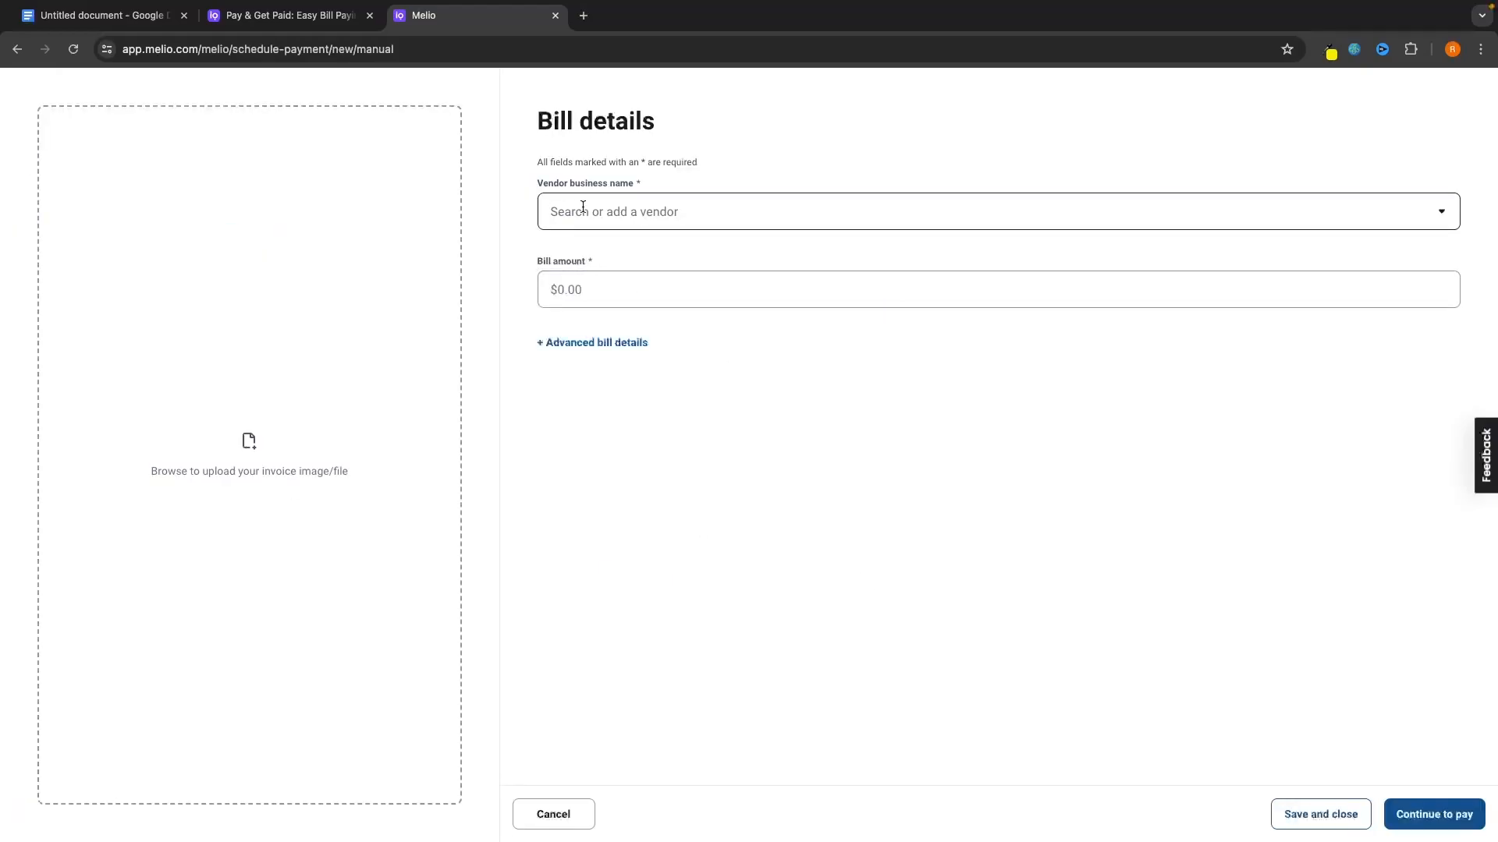
pyautogui.click(647, 204)
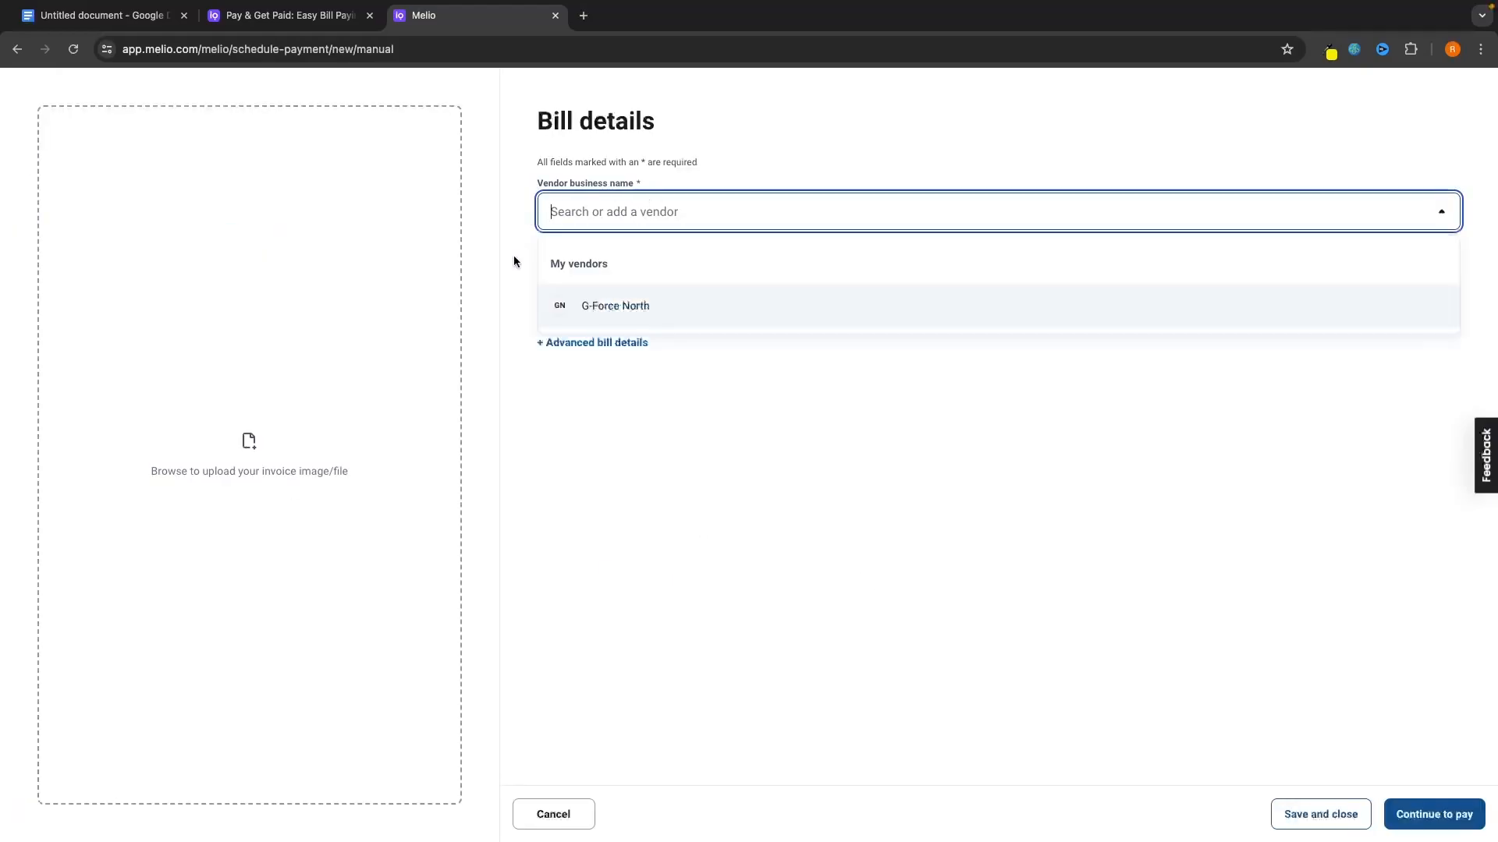
pyautogui.click(614, 307)
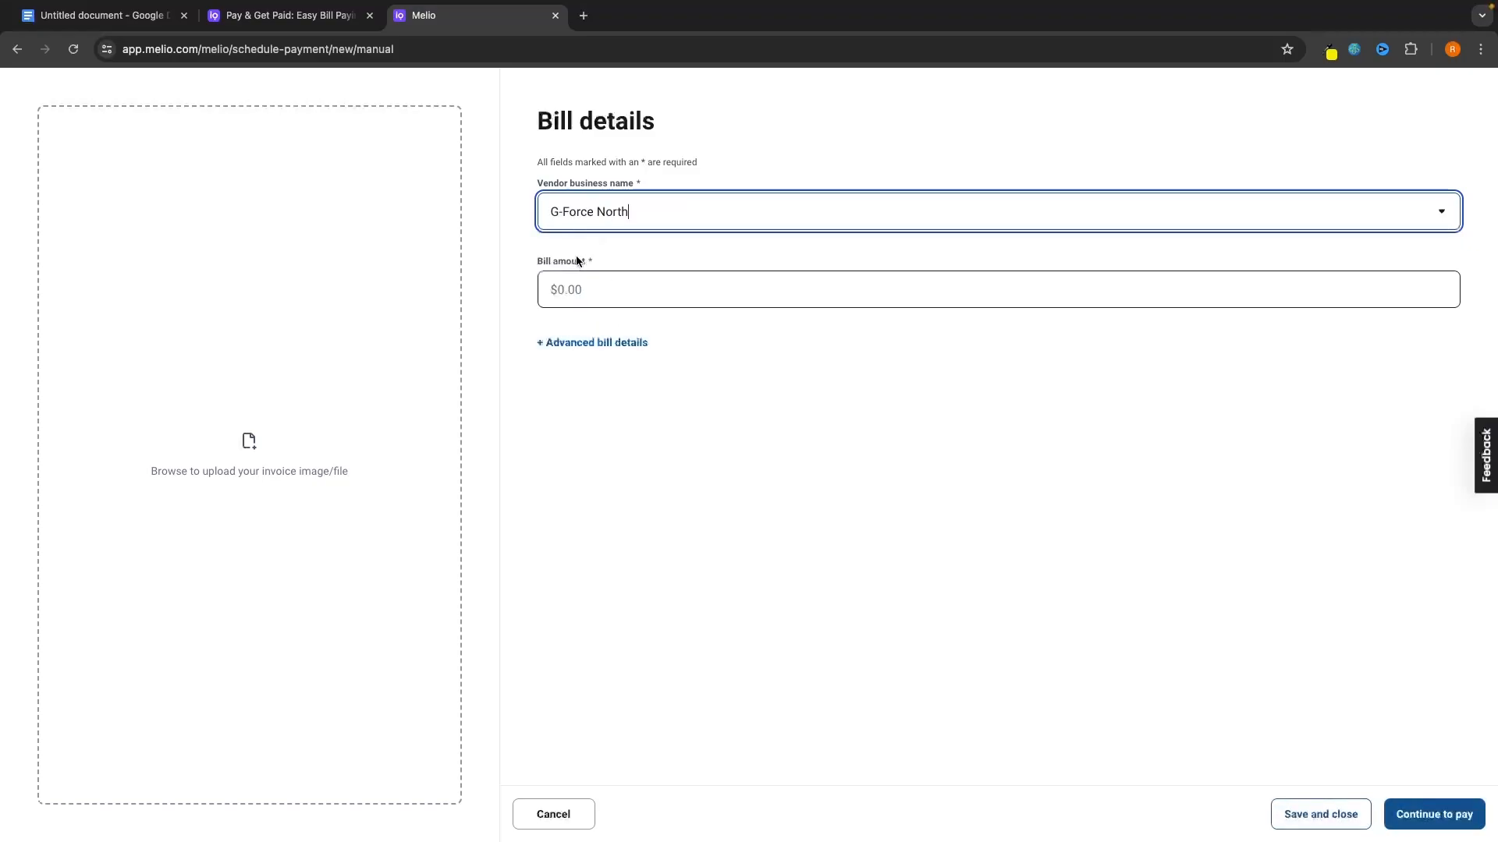
# Enter a bill amount of 1,000 and reveal the advanced bill details.
pyautogui.click(634, 284)
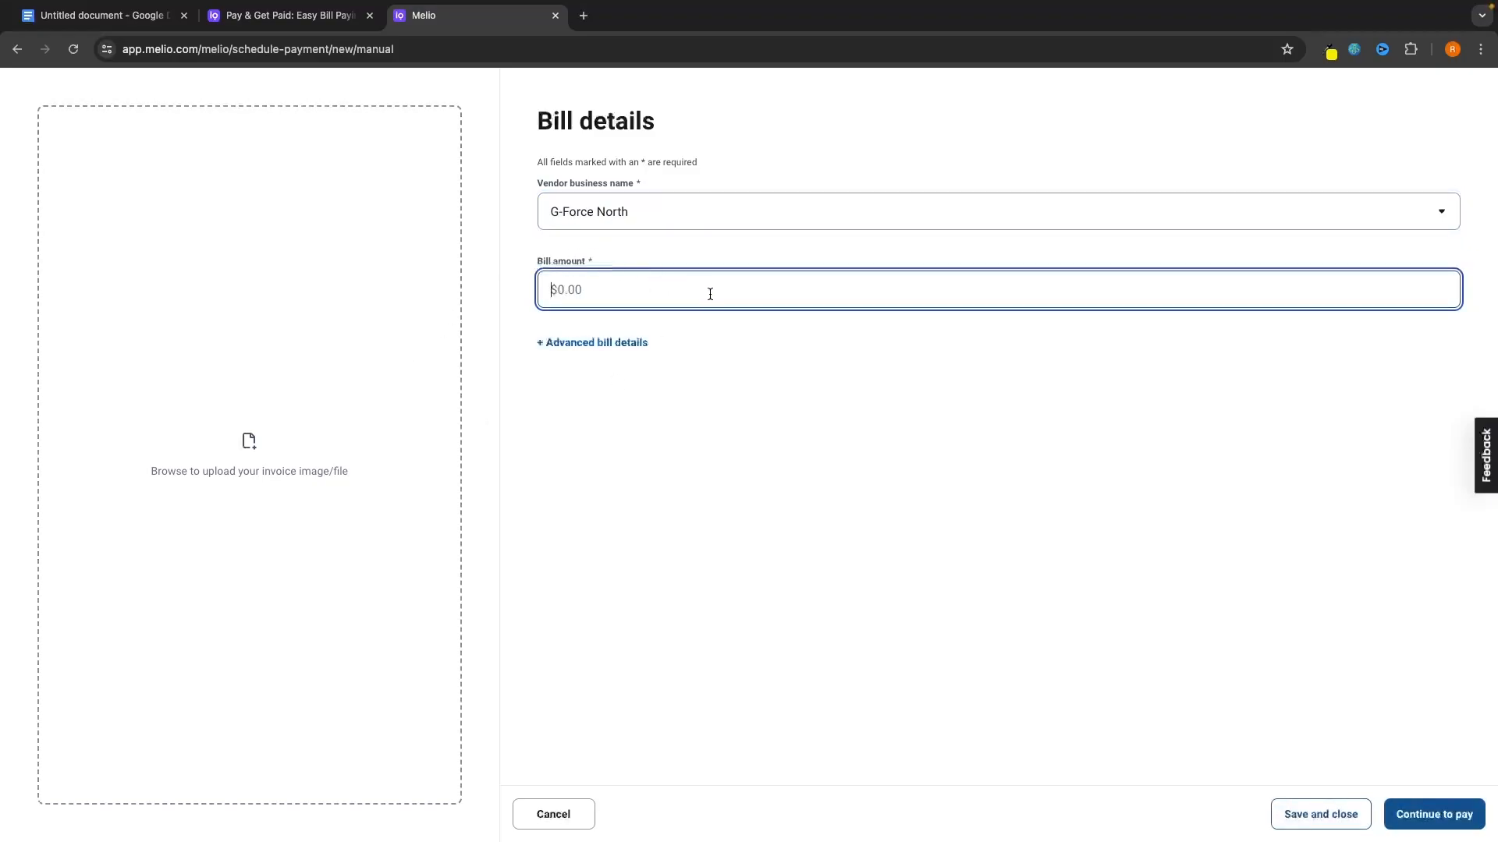
pyautogui.write('1000')
pyautogui.press('BackSpace')
pyautogui.press('BackSpace')
pyautogui.press('BackSpace')
pyautogui.press('BackSpace')
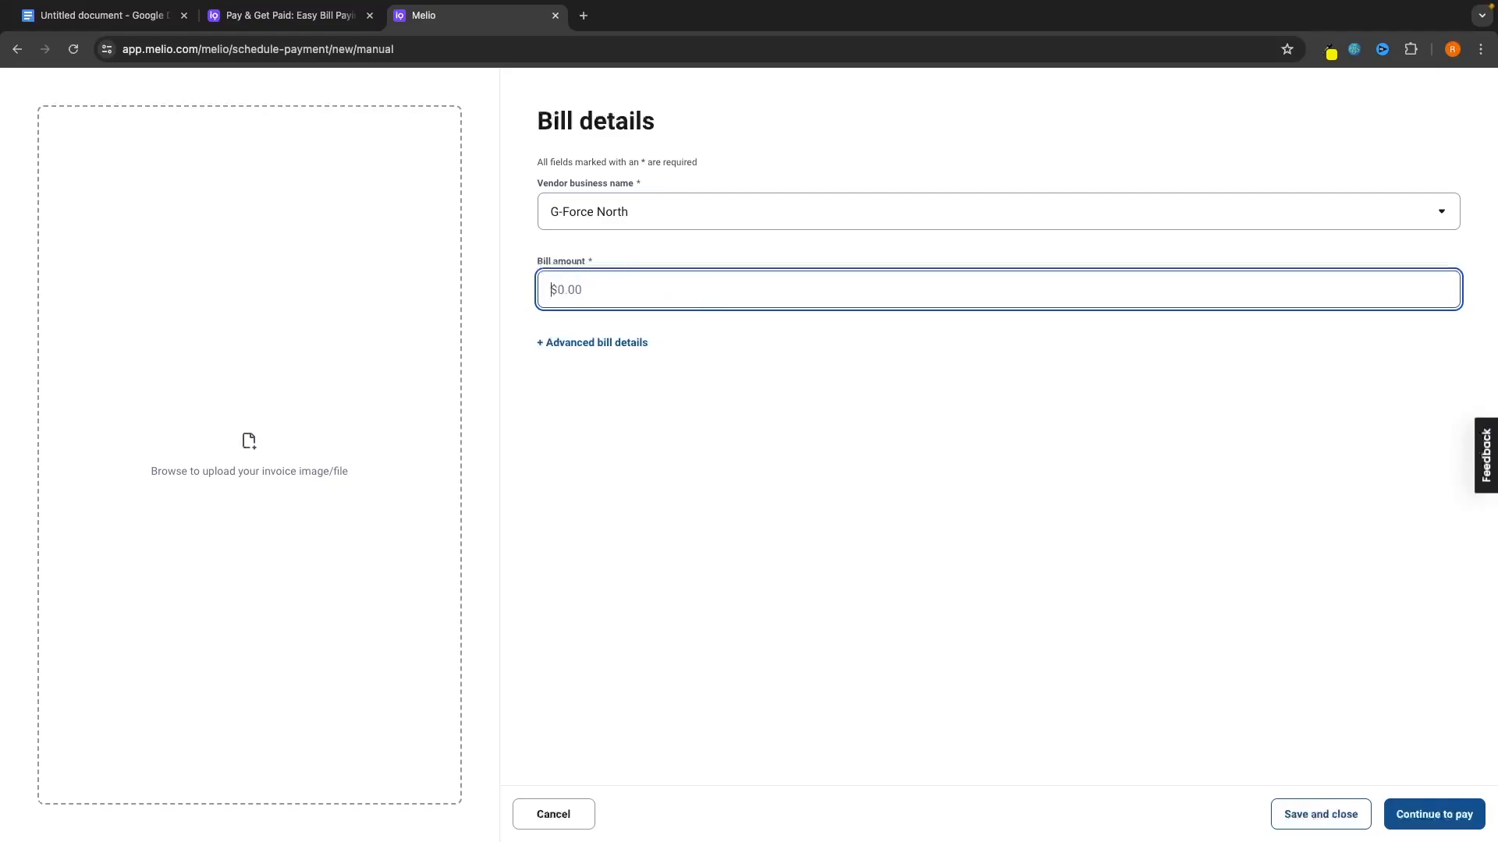
pyautogui.write('1,000')
pyautogui.click(602, 343)
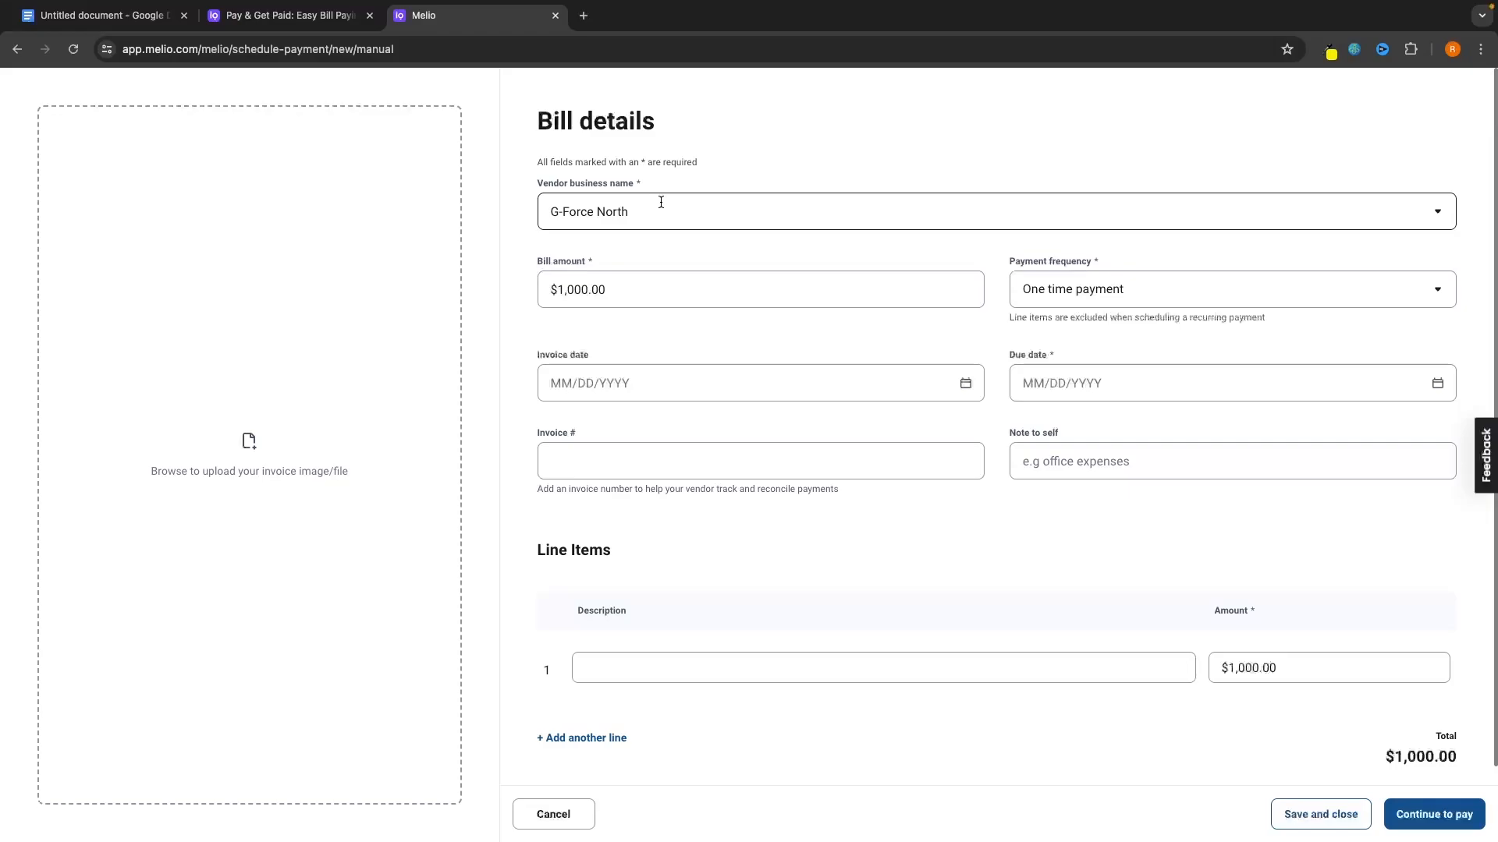
# Make the bill recur monthly with the first delivery on July 9, 2024.
pyautogui.click(1067, 292)
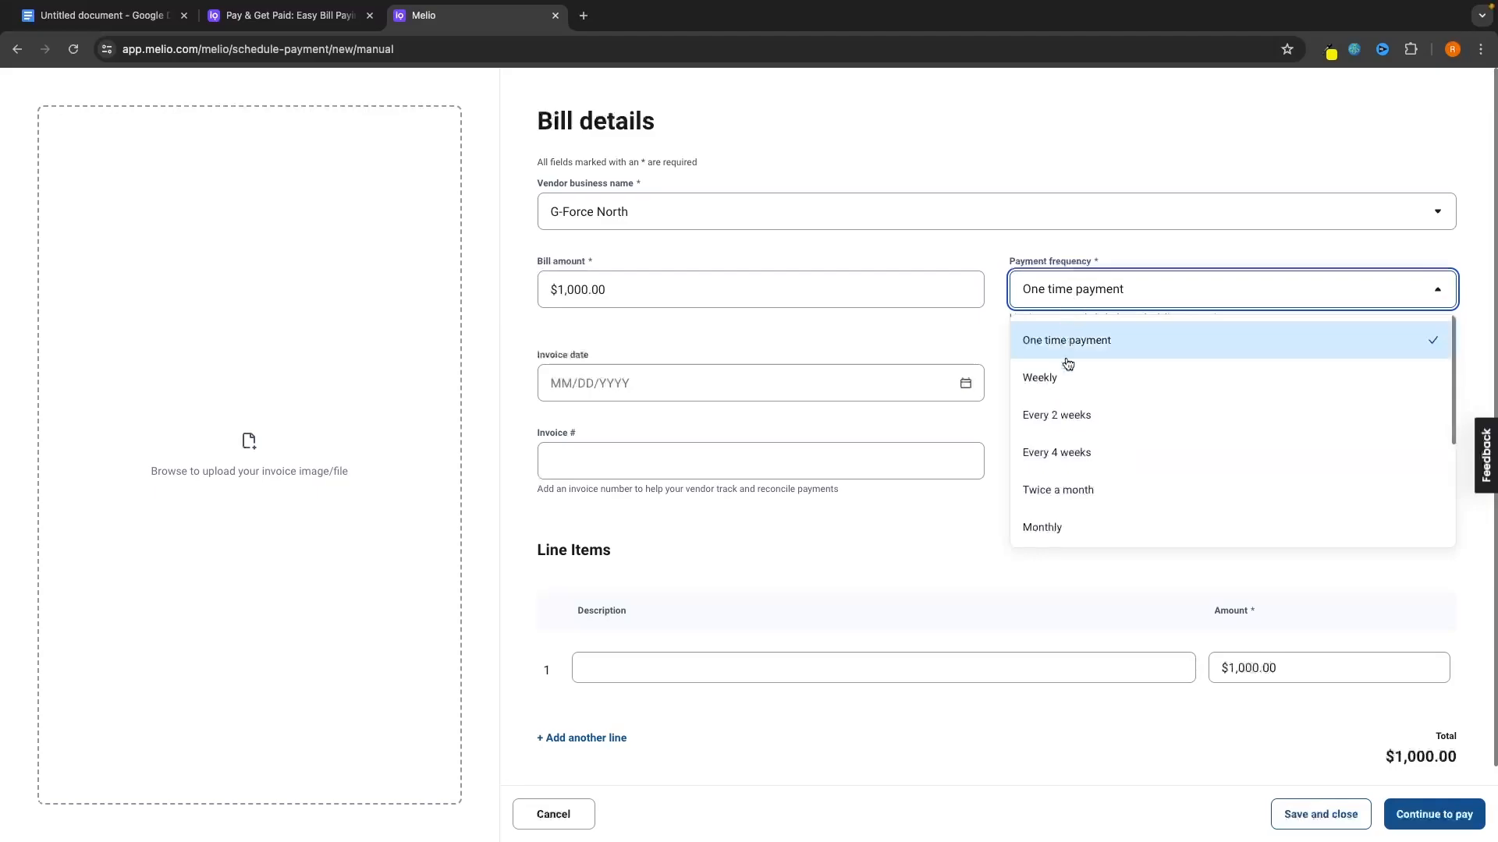
pyautogui.click(1046, 526)
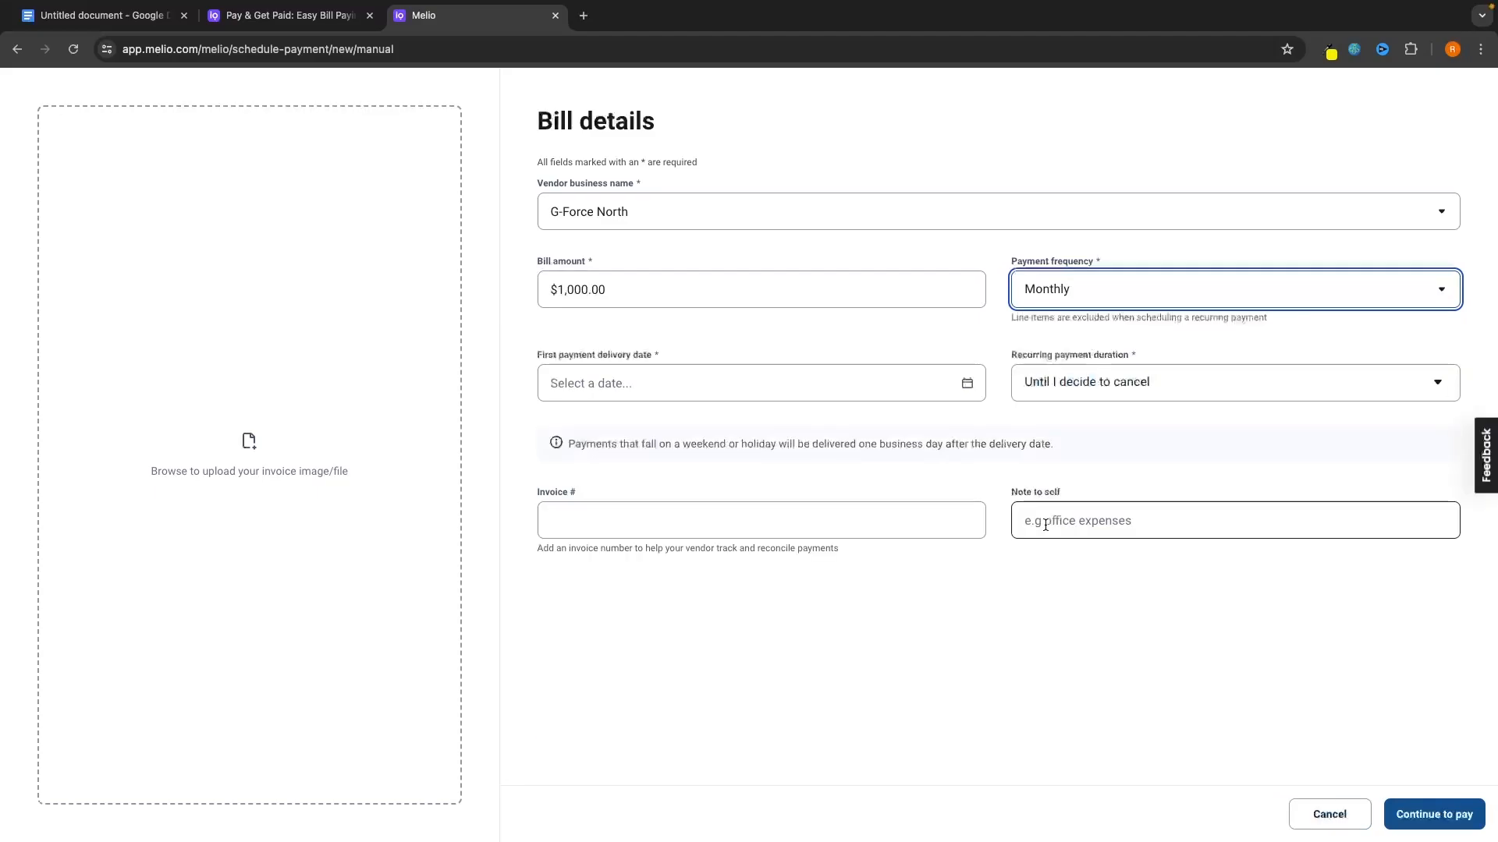
pyautogui.click(618, 389)
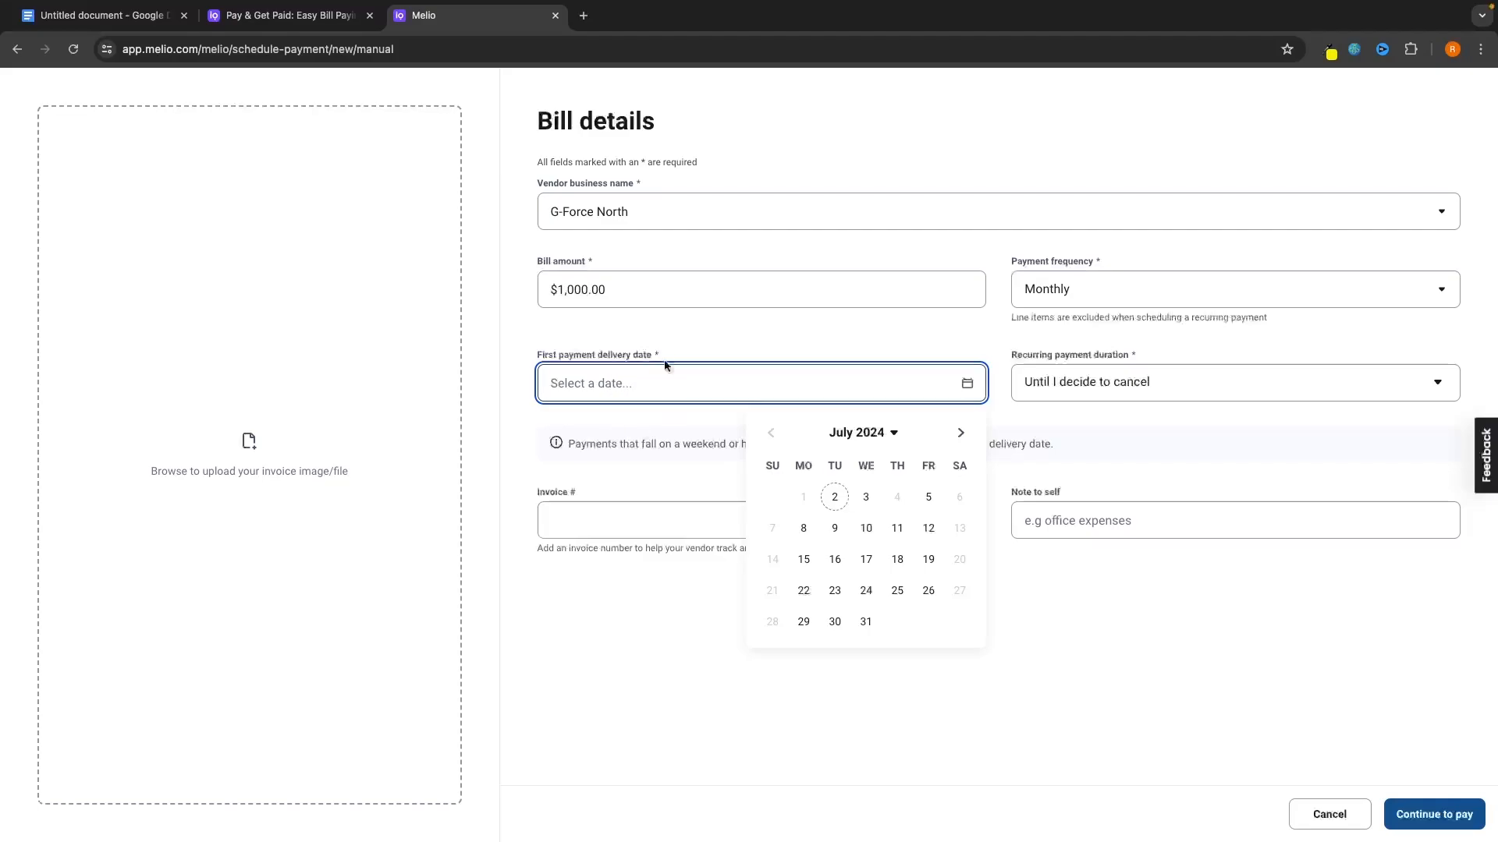
pyautogui.click(834, 529)
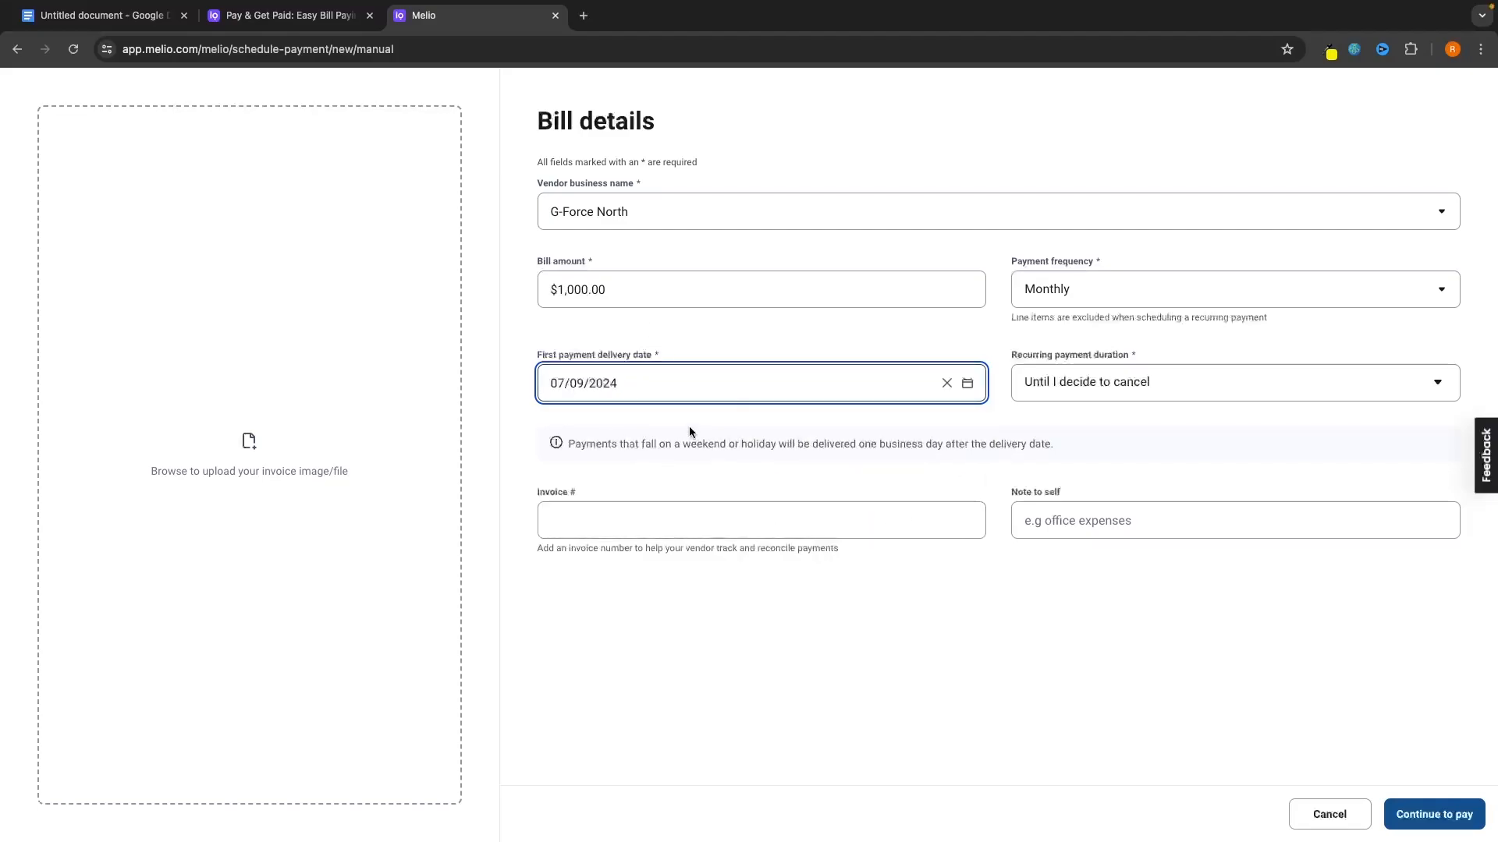
pyautogui.click(687, 423)
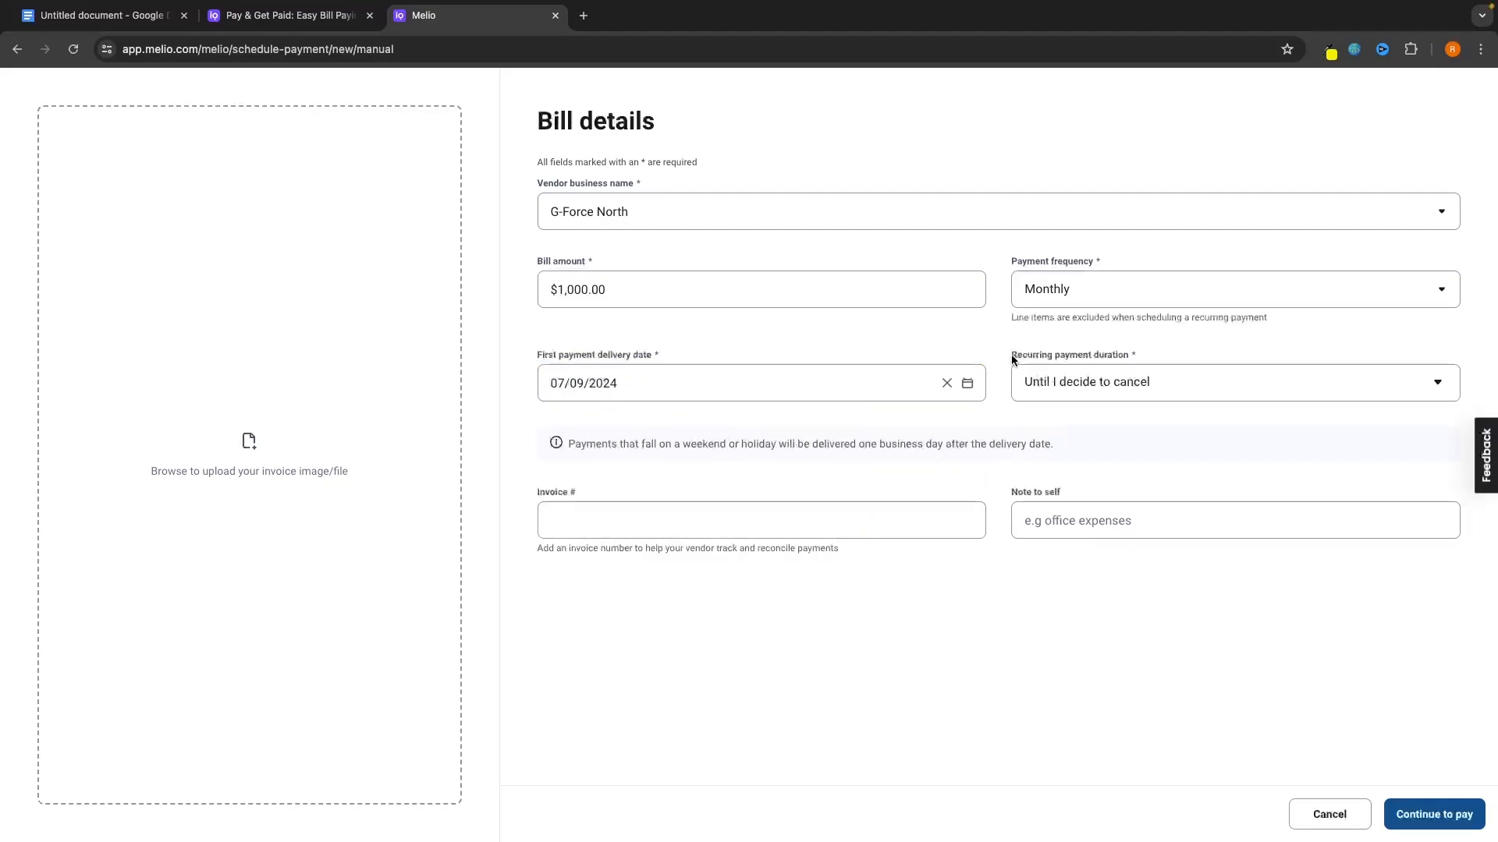
pyautogui.moveTo(1031, 358); pyautogui.dragTo(1130, 354)
# Run payments until cancelled, set invoice number 001, and continue to payment.
pyautogui.click(1101, 384)
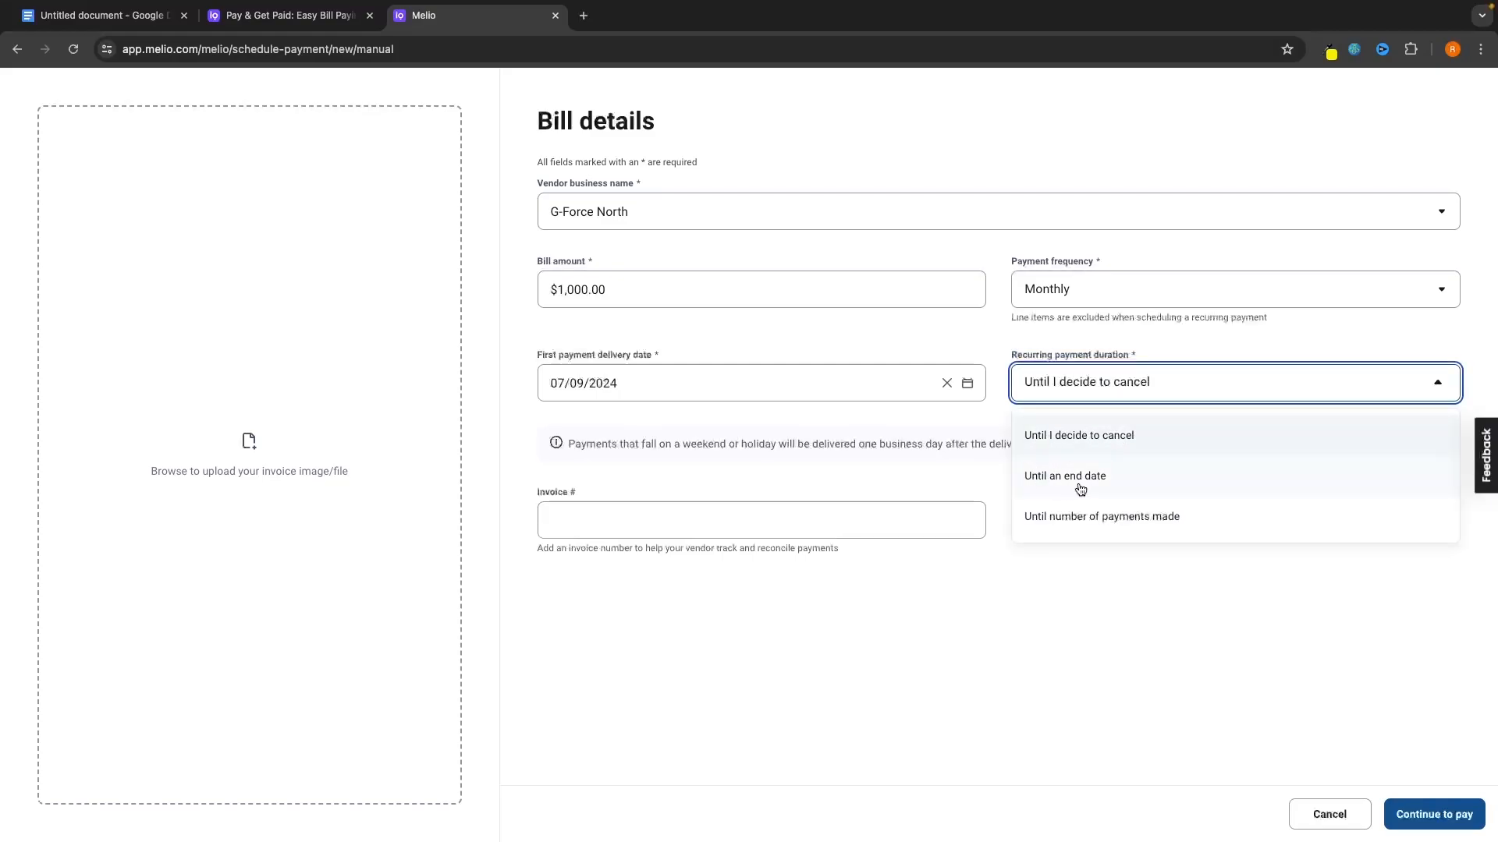
pyautogui.click(1125, 546)
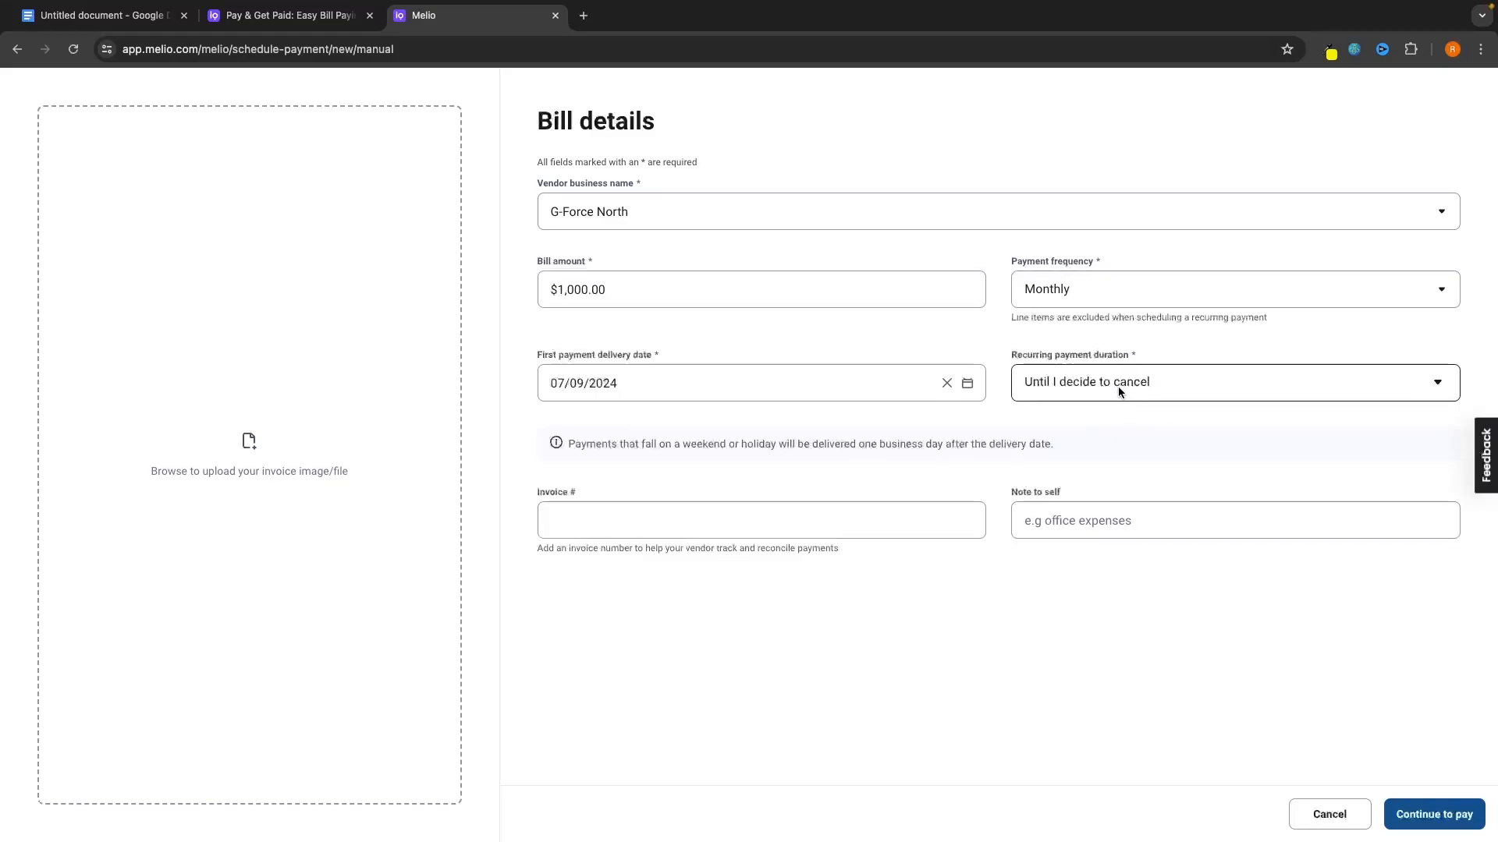
pyautogui.click(793, 521)
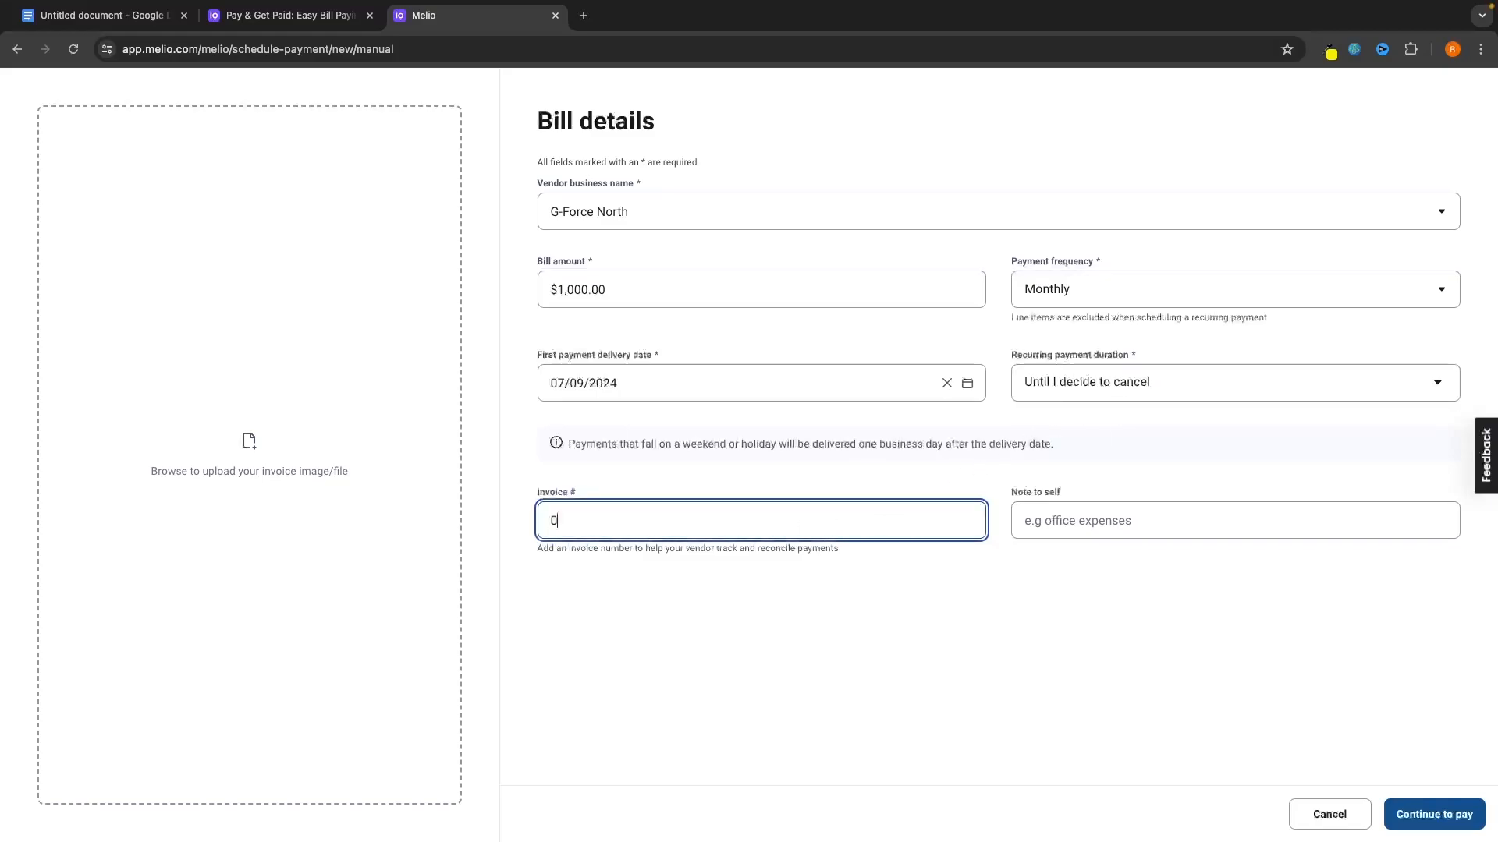
pyautogui.click(923, 579)
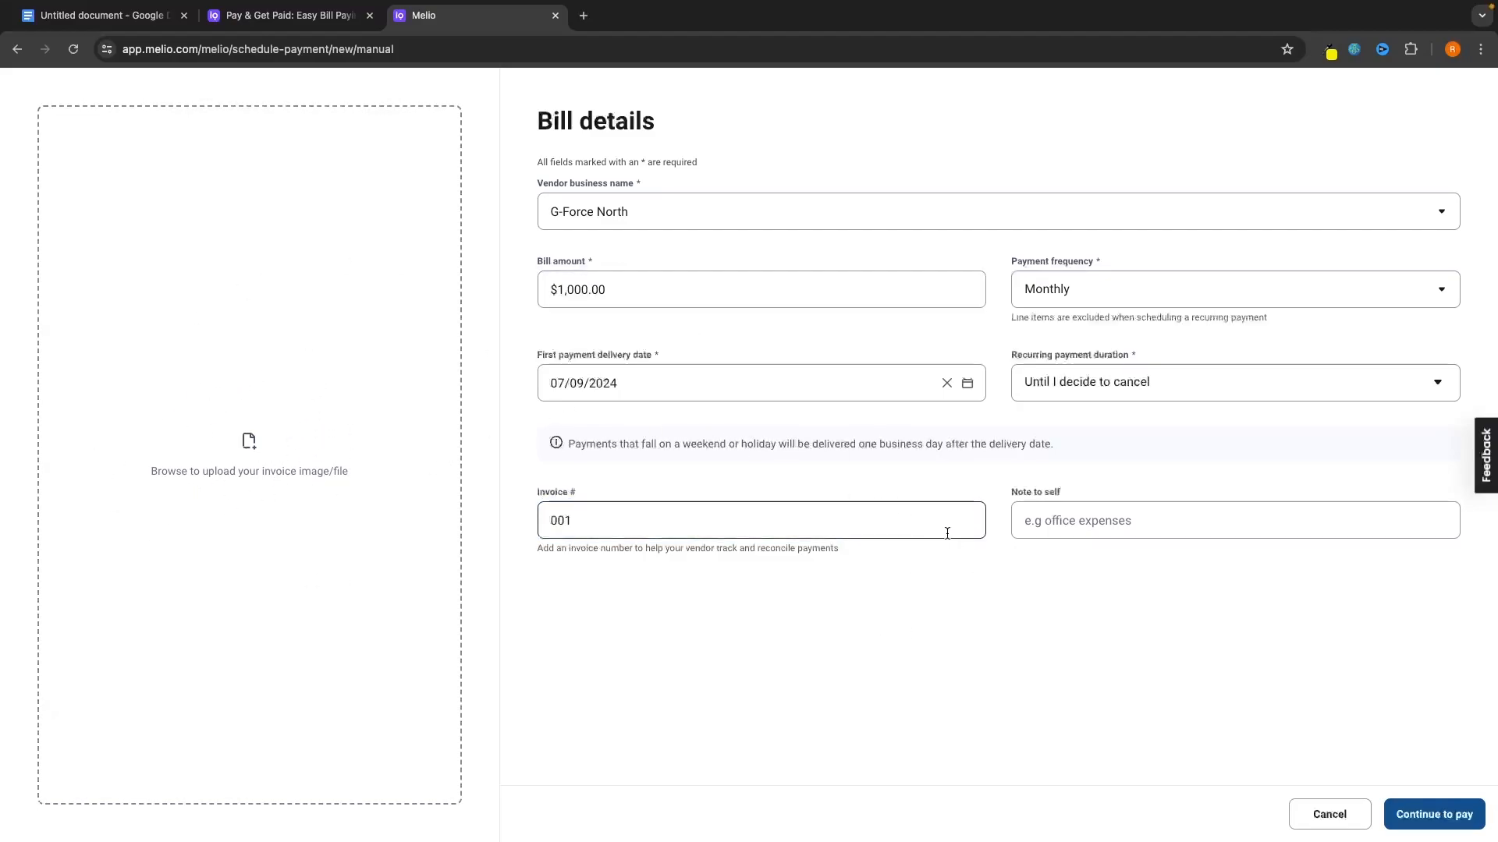
pyautogui.click(1432, 813)
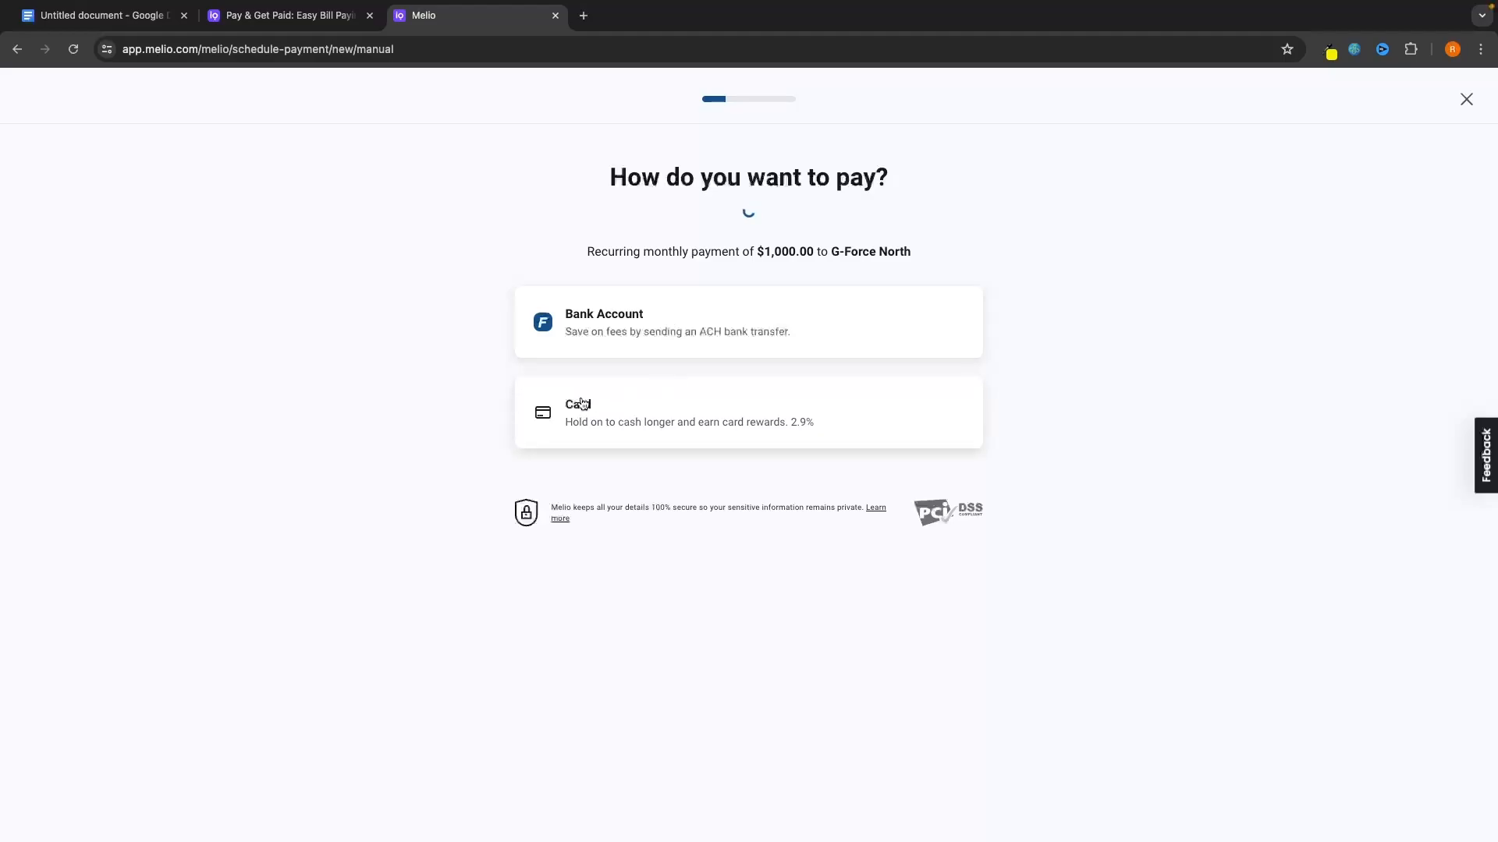
# Choose card payment, then close the card form to return to the bills list.
pyautogui.click(771, 409)
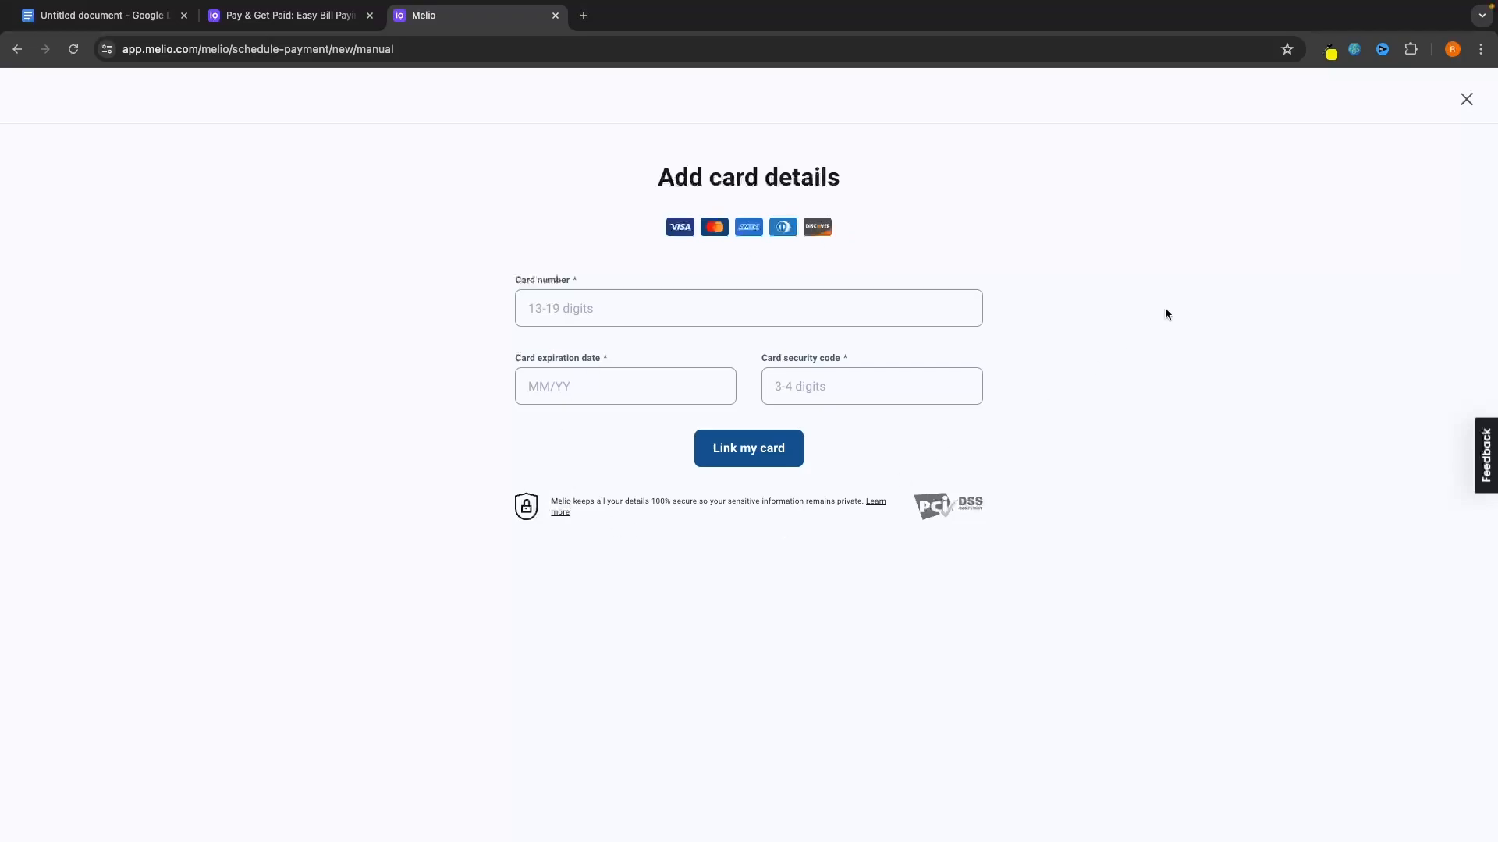
pyautogui.click(1465, 98)
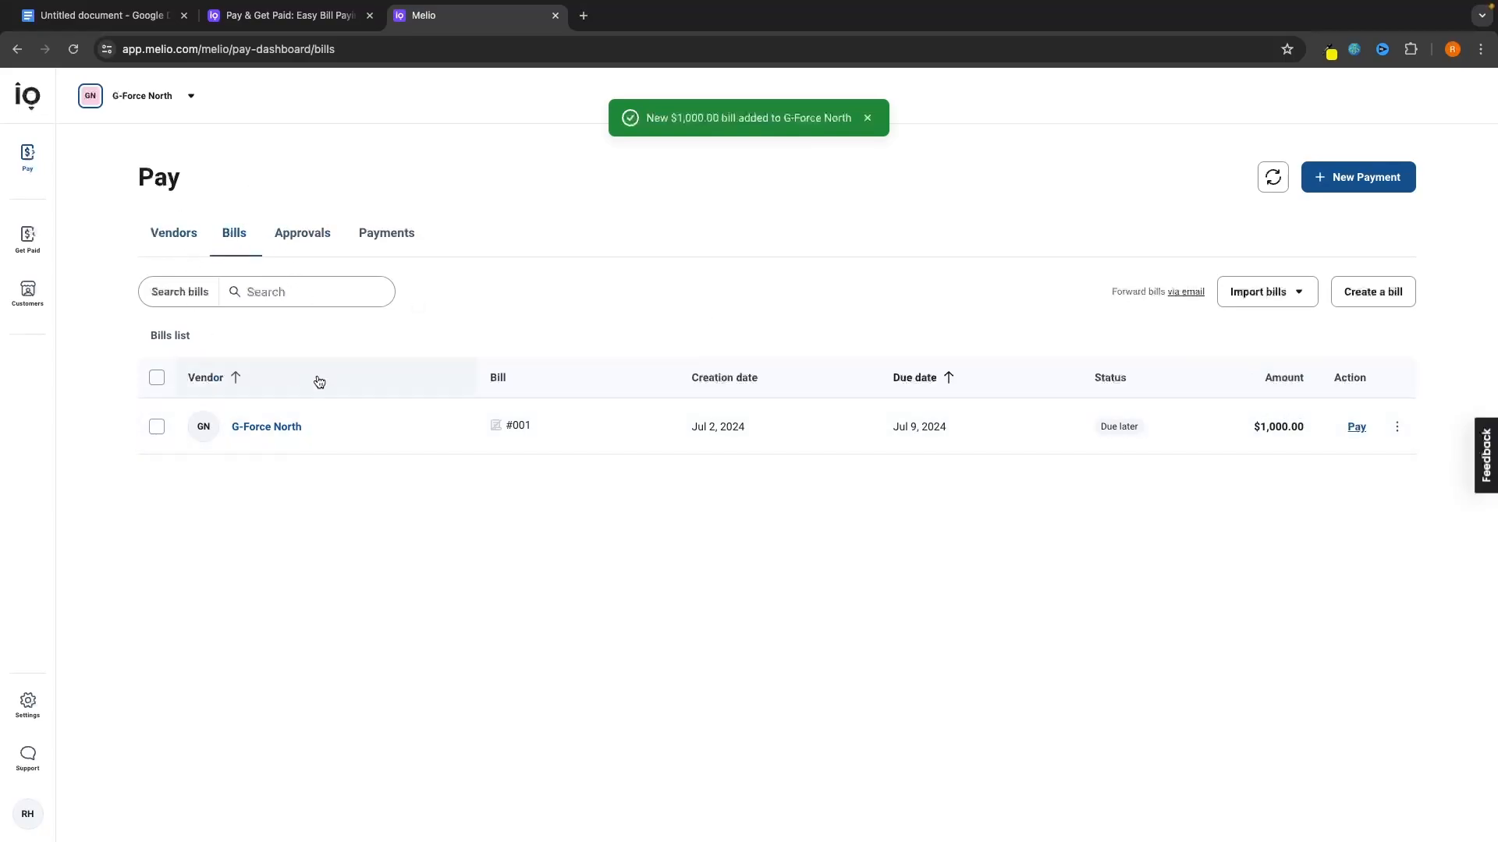
pyautogui.click(1357, 429)
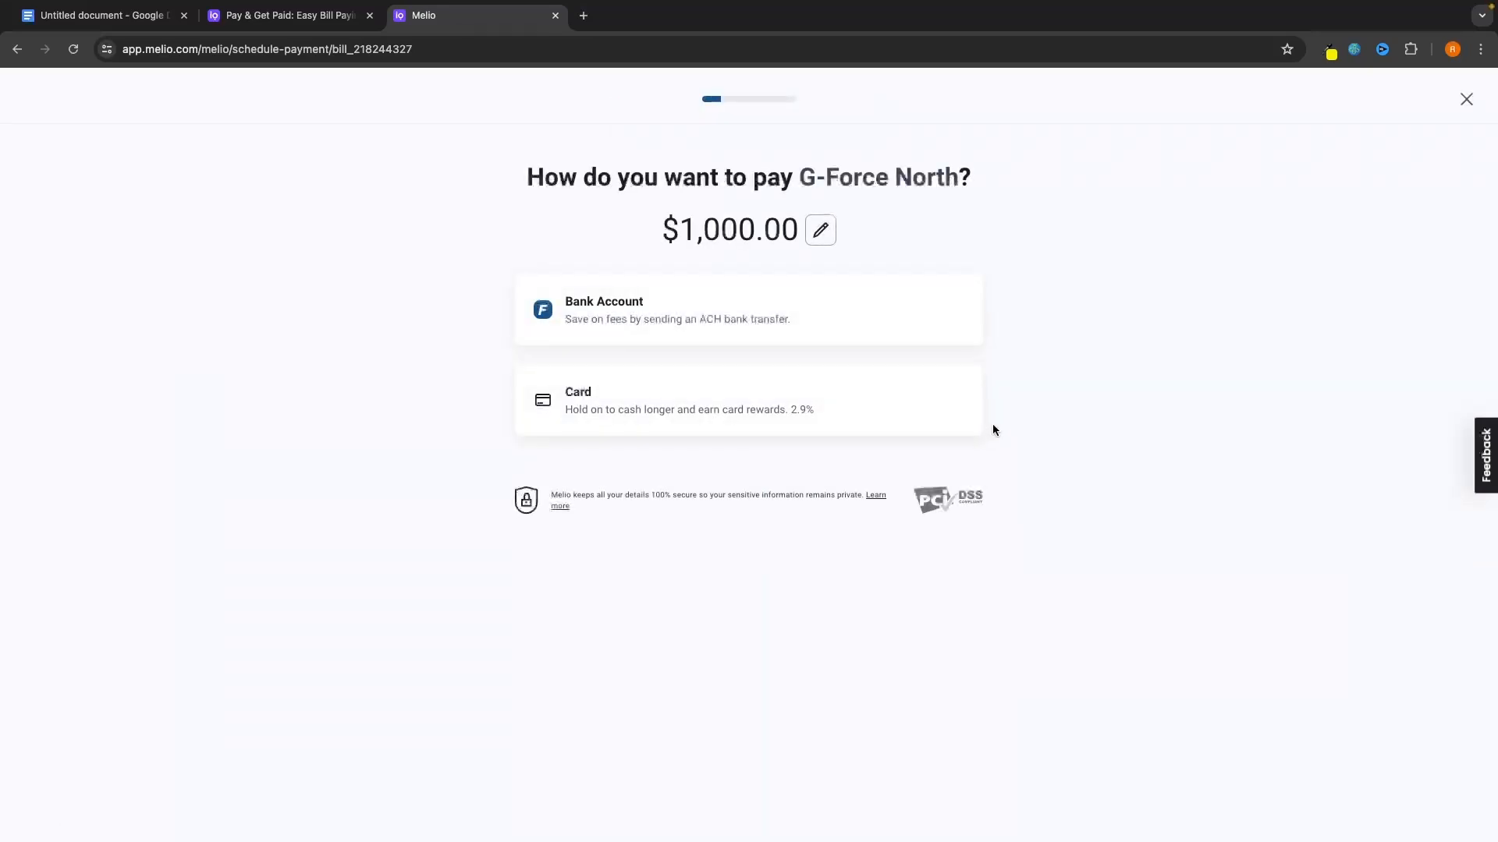
pyautogui.click(1466, 99)
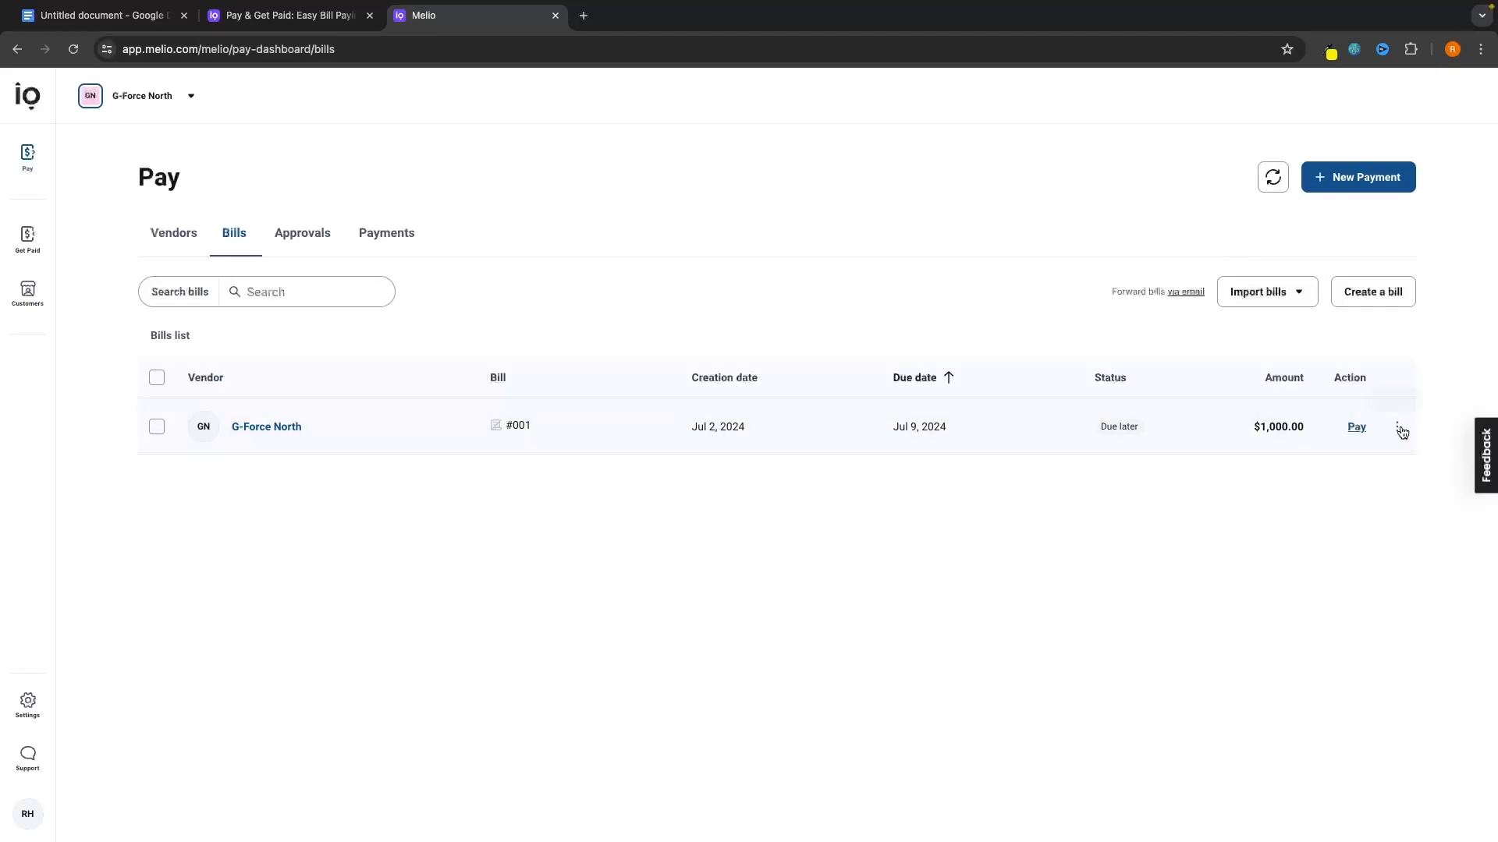
pyautogui.click(1400, 431)
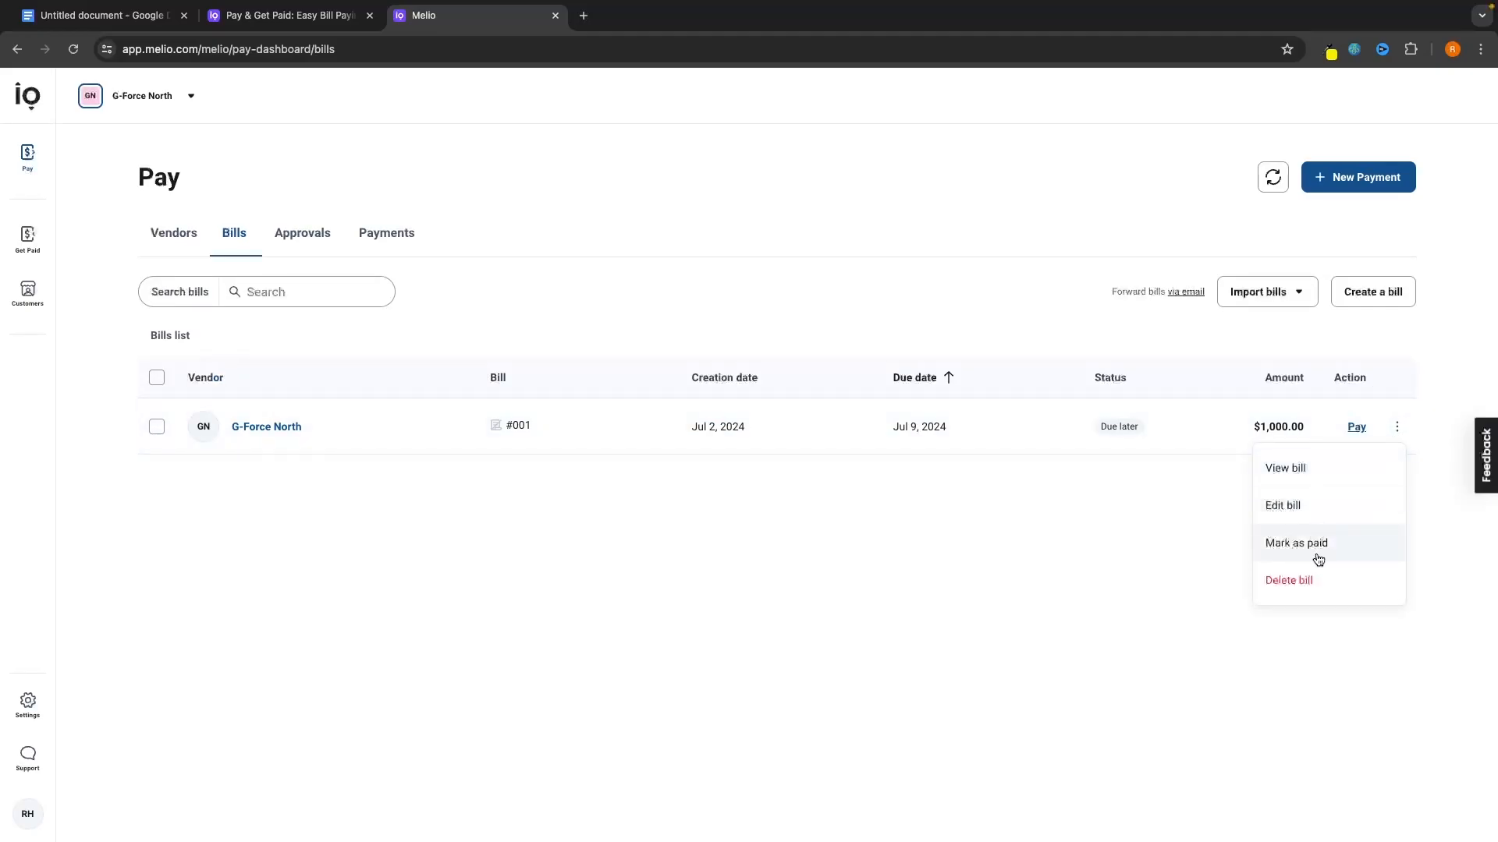
pyautogui.click(1006, 609)
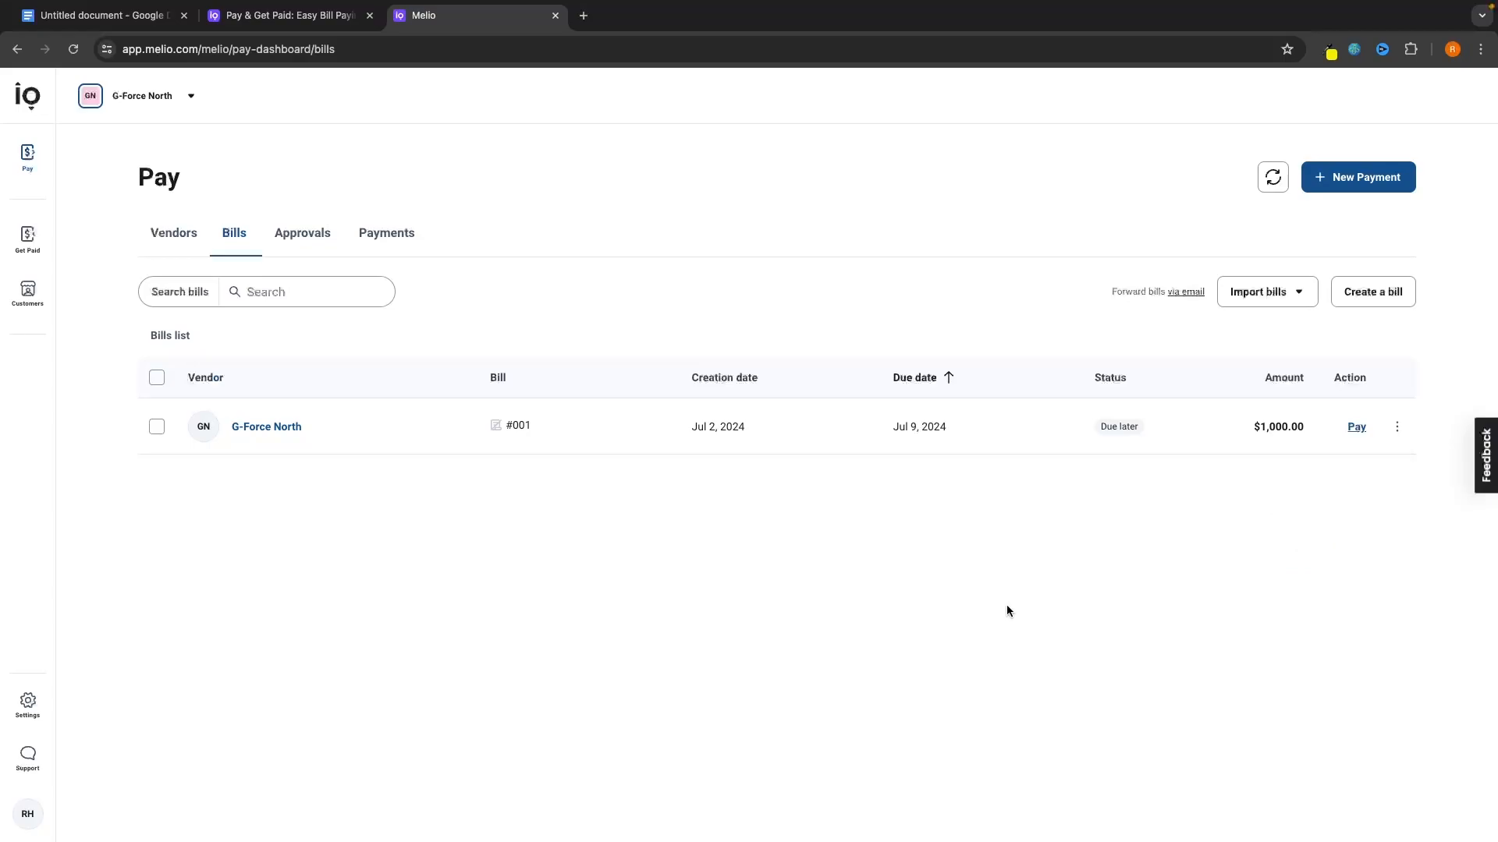
# Switch to the Get Paid section from the sidebar.
pyautogui.click(28, 243)
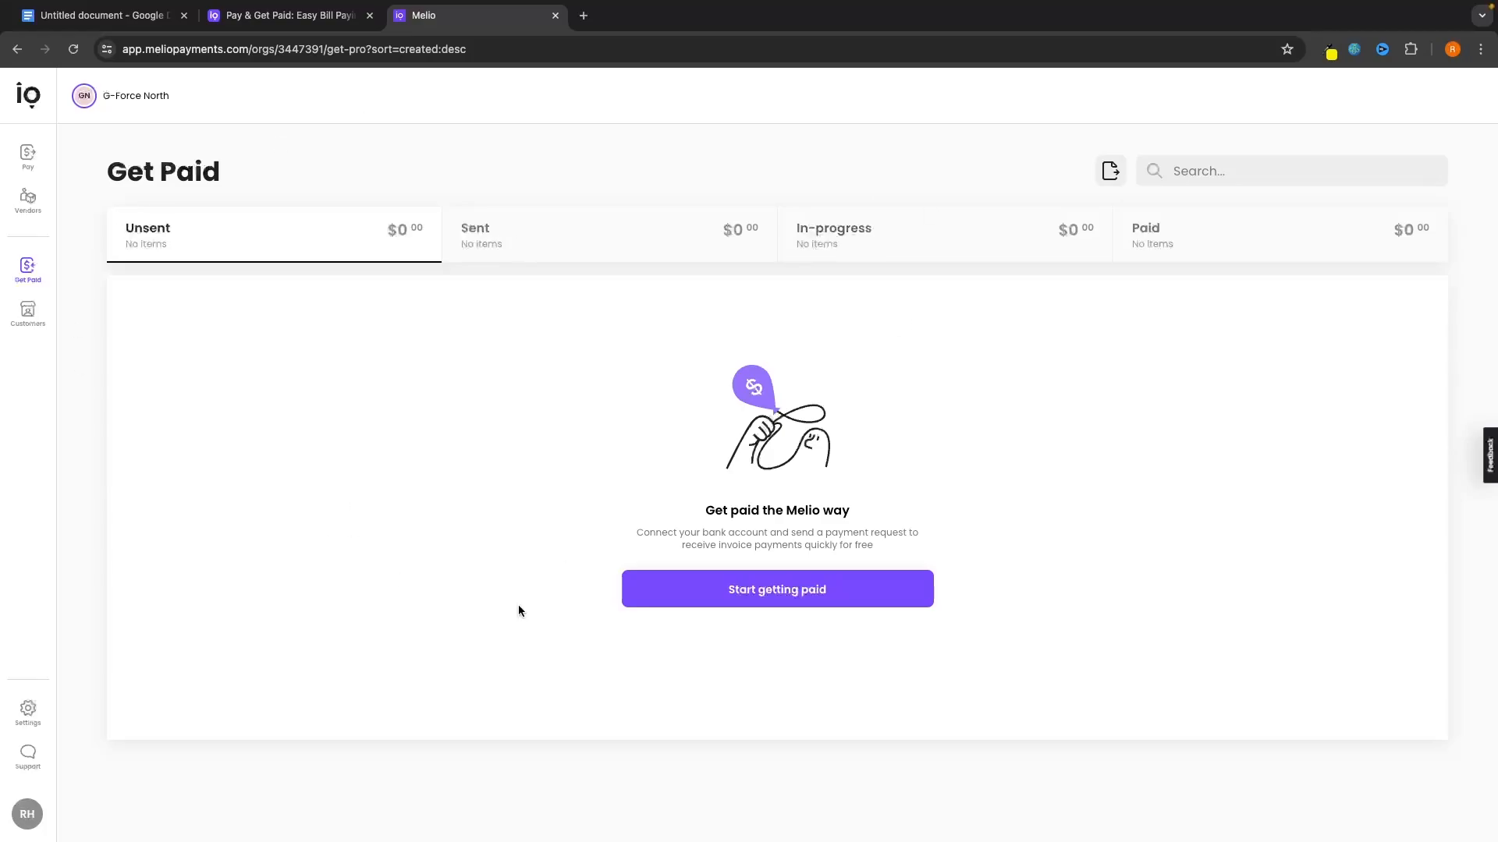
# Add customer GFORCE NORTH with contact name G-Force North from the Customers list.
pyautogui.click(27, 313)
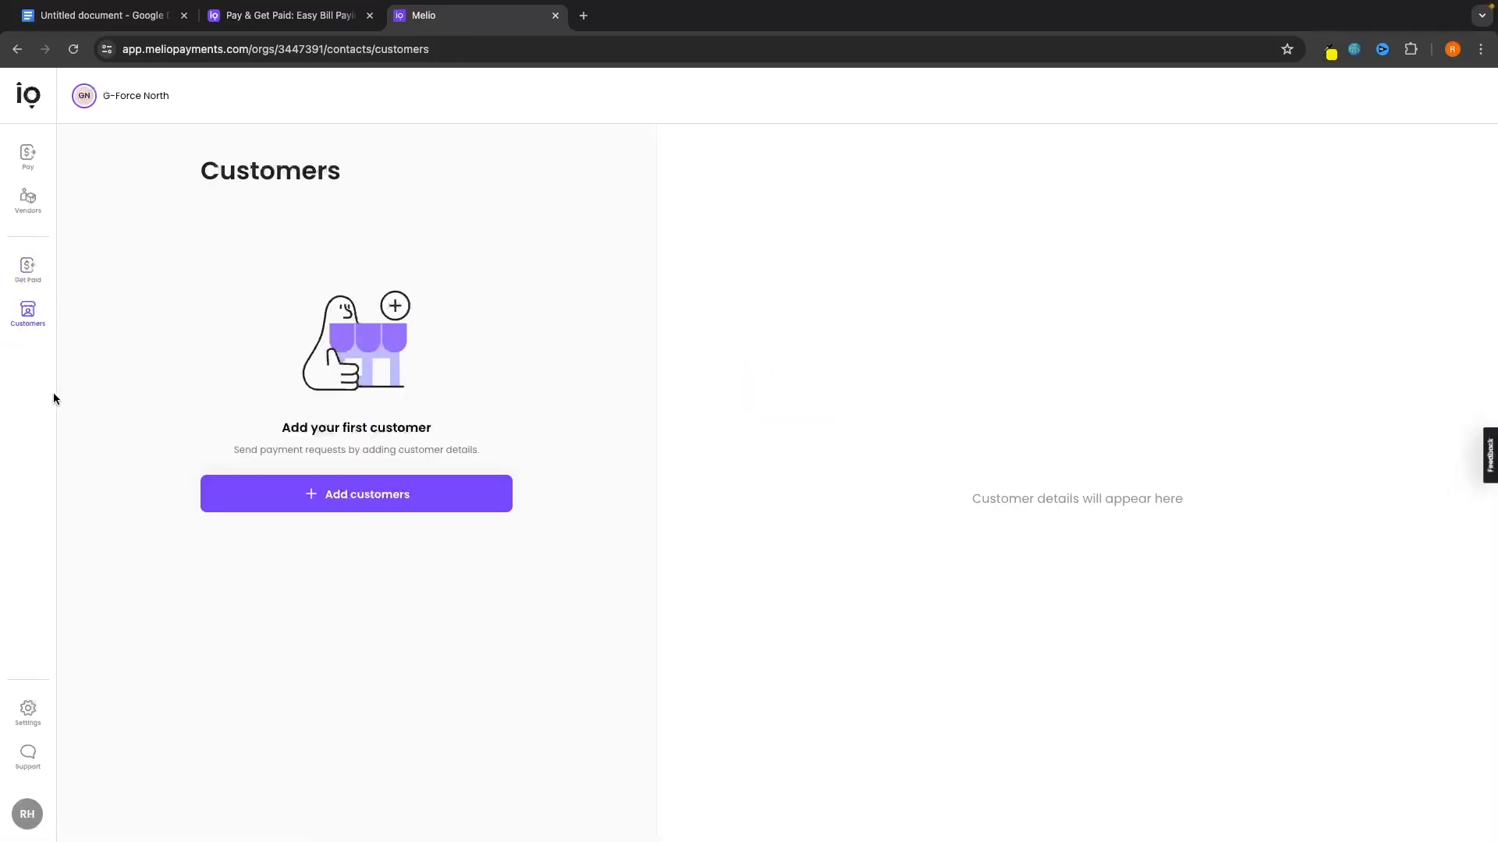
pyautogui.click(353, 489)
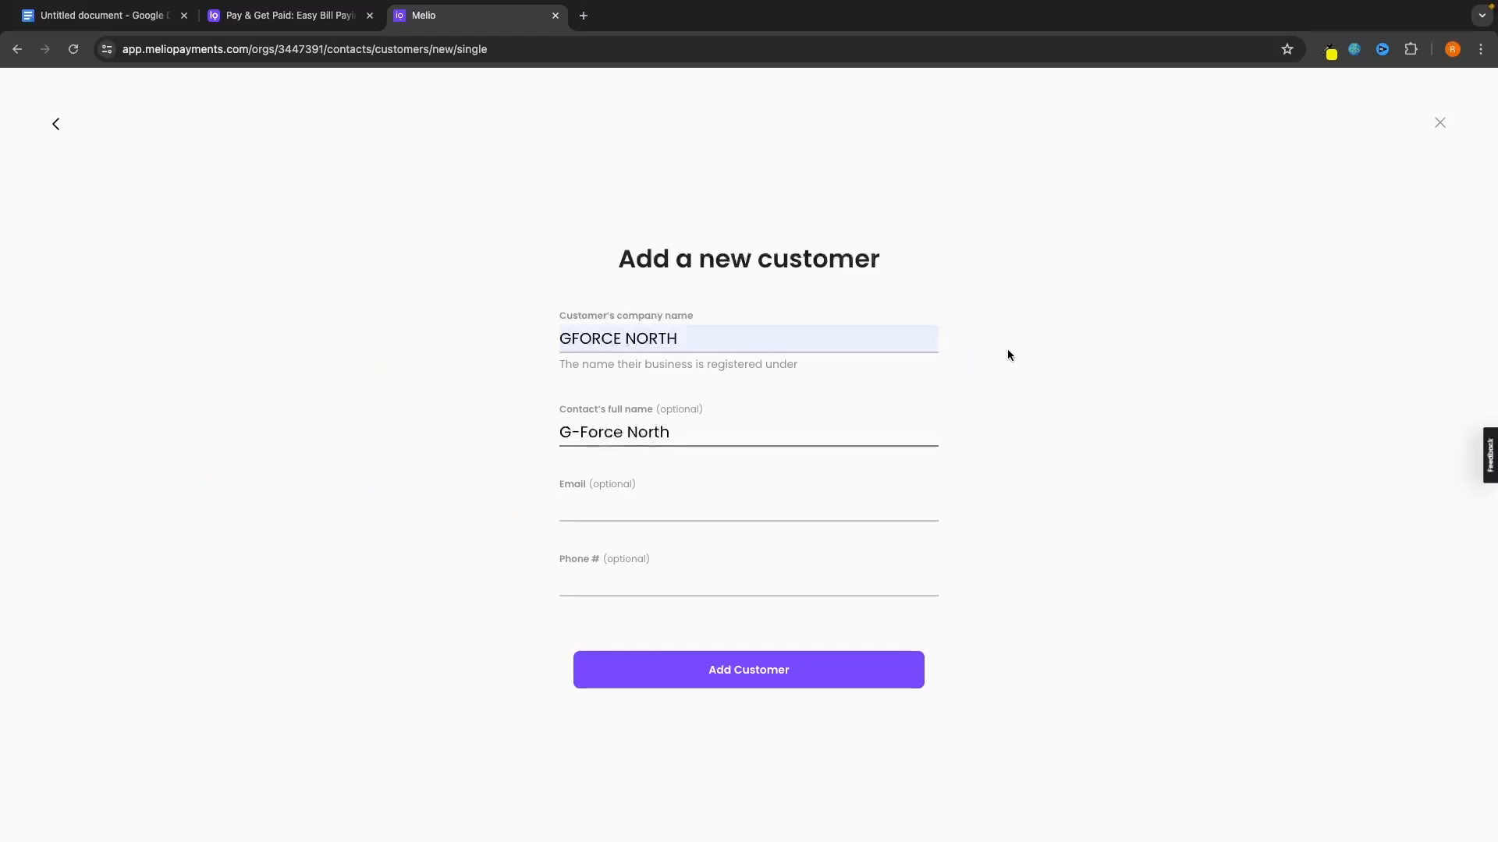
pyautogui.click(1001, 352)
pyautogui.click(755, 667)
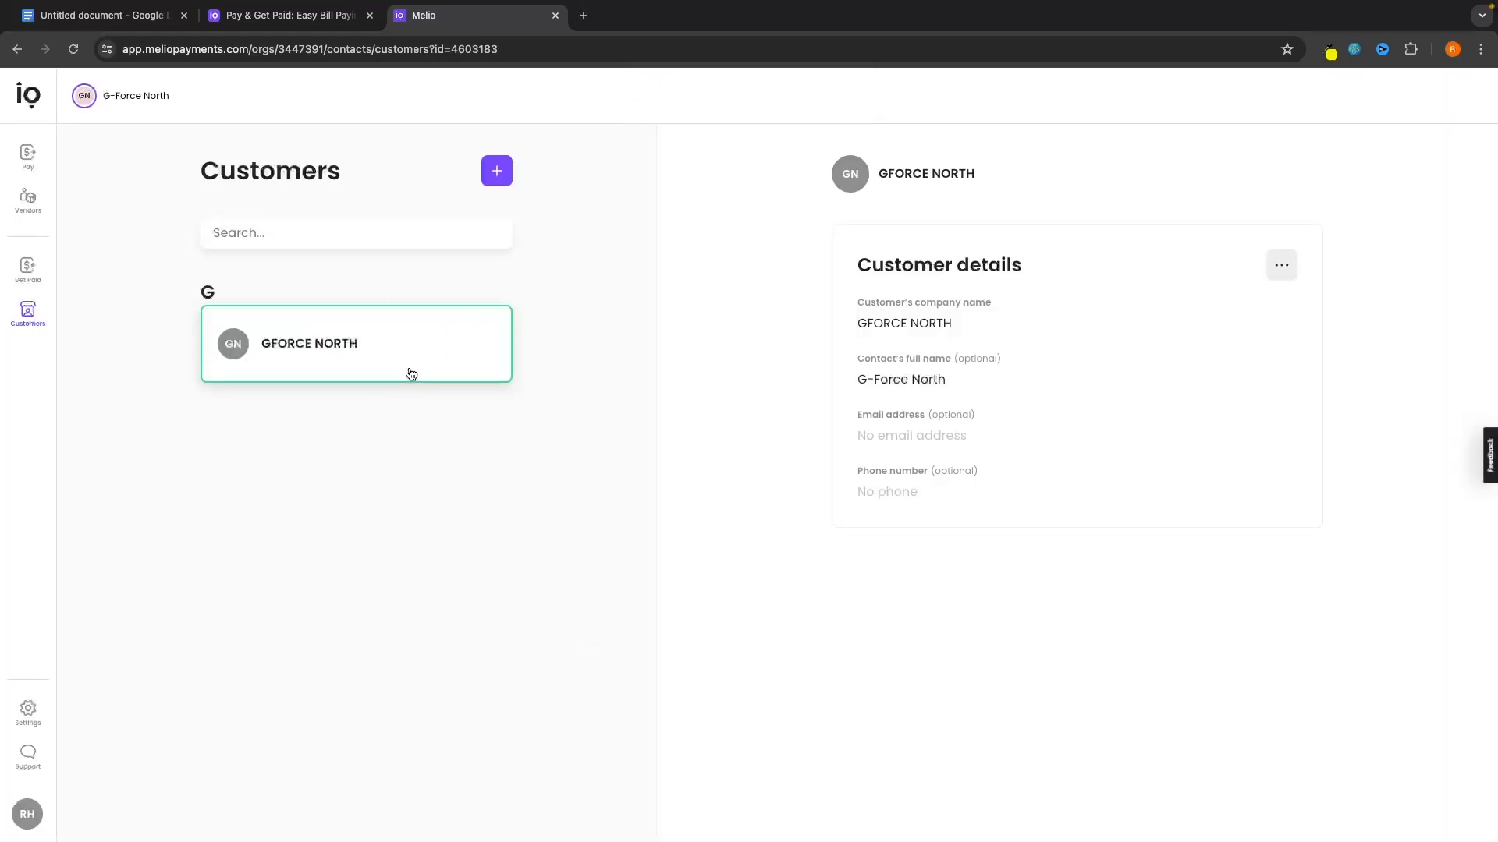
# Open another new-customer form, close it unsaved, and return to Get Paid.
pyautogui.click(32, 333)
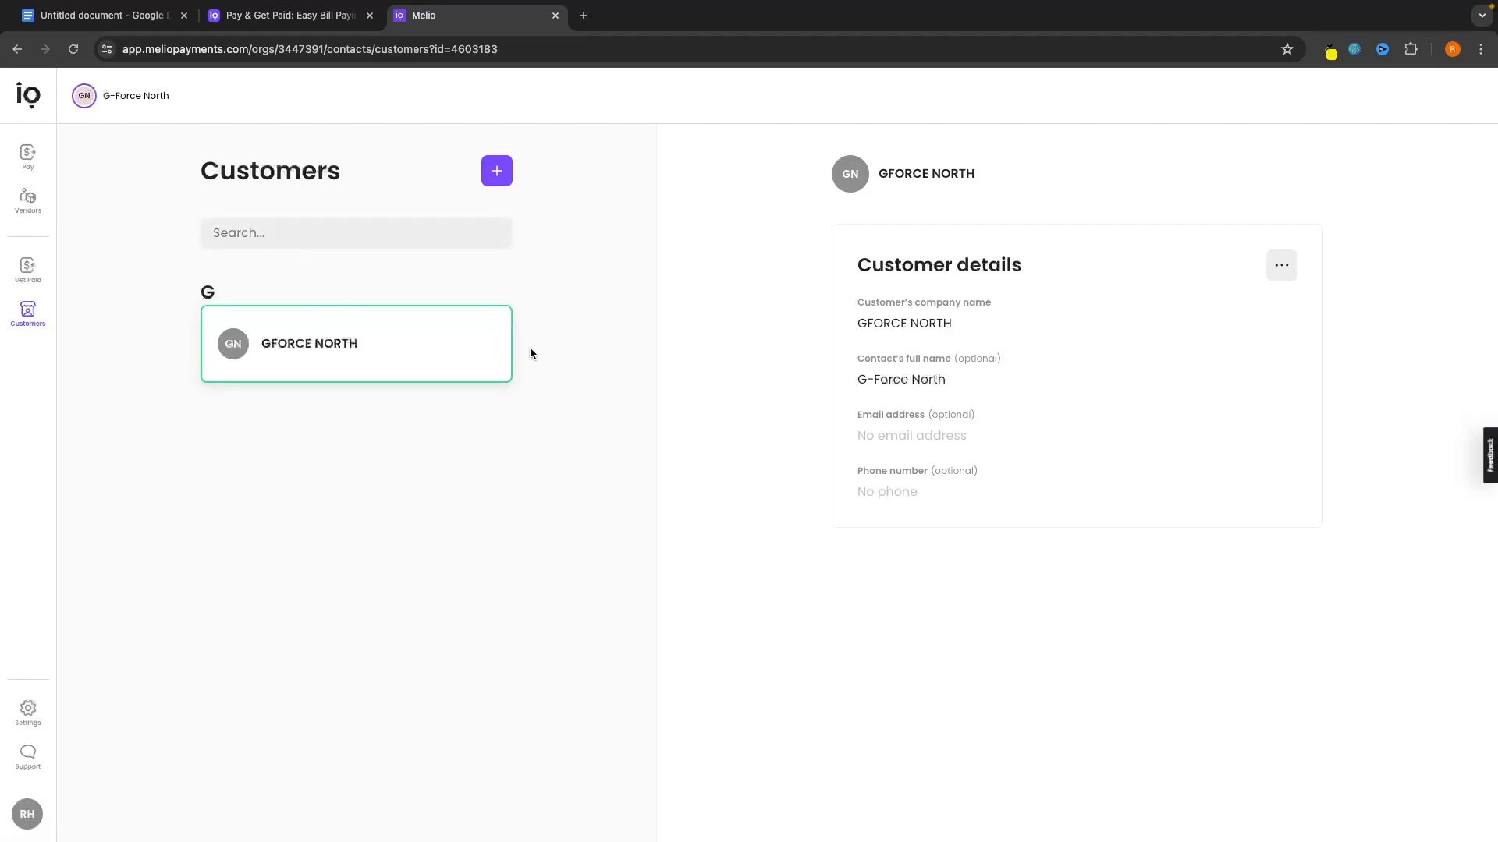
pyautogui.click(233, 237)
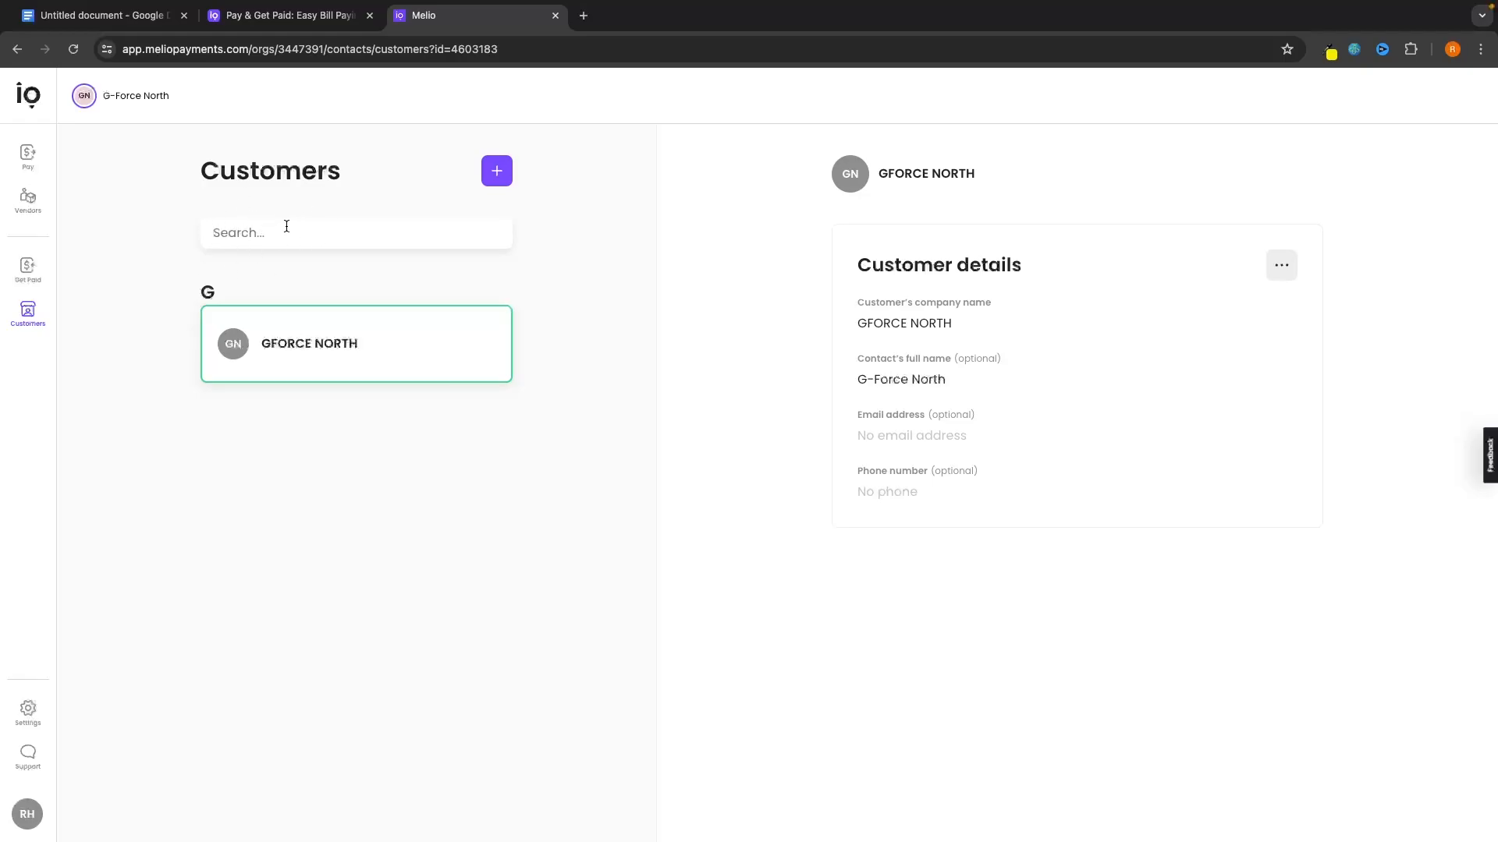
pyautogui.click(495, 177)
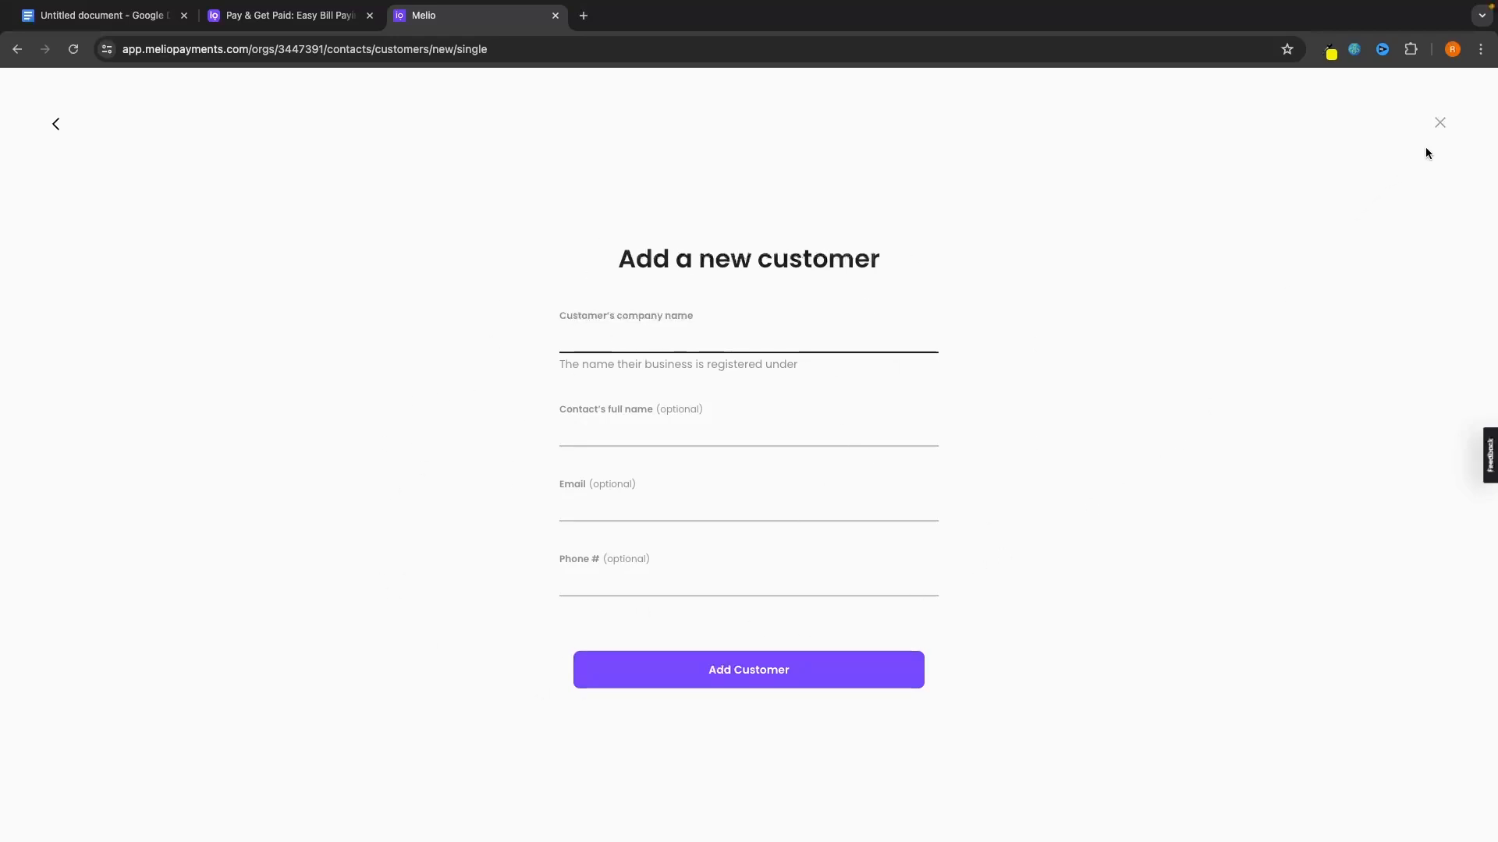
pyautogui.click(1439, 123)
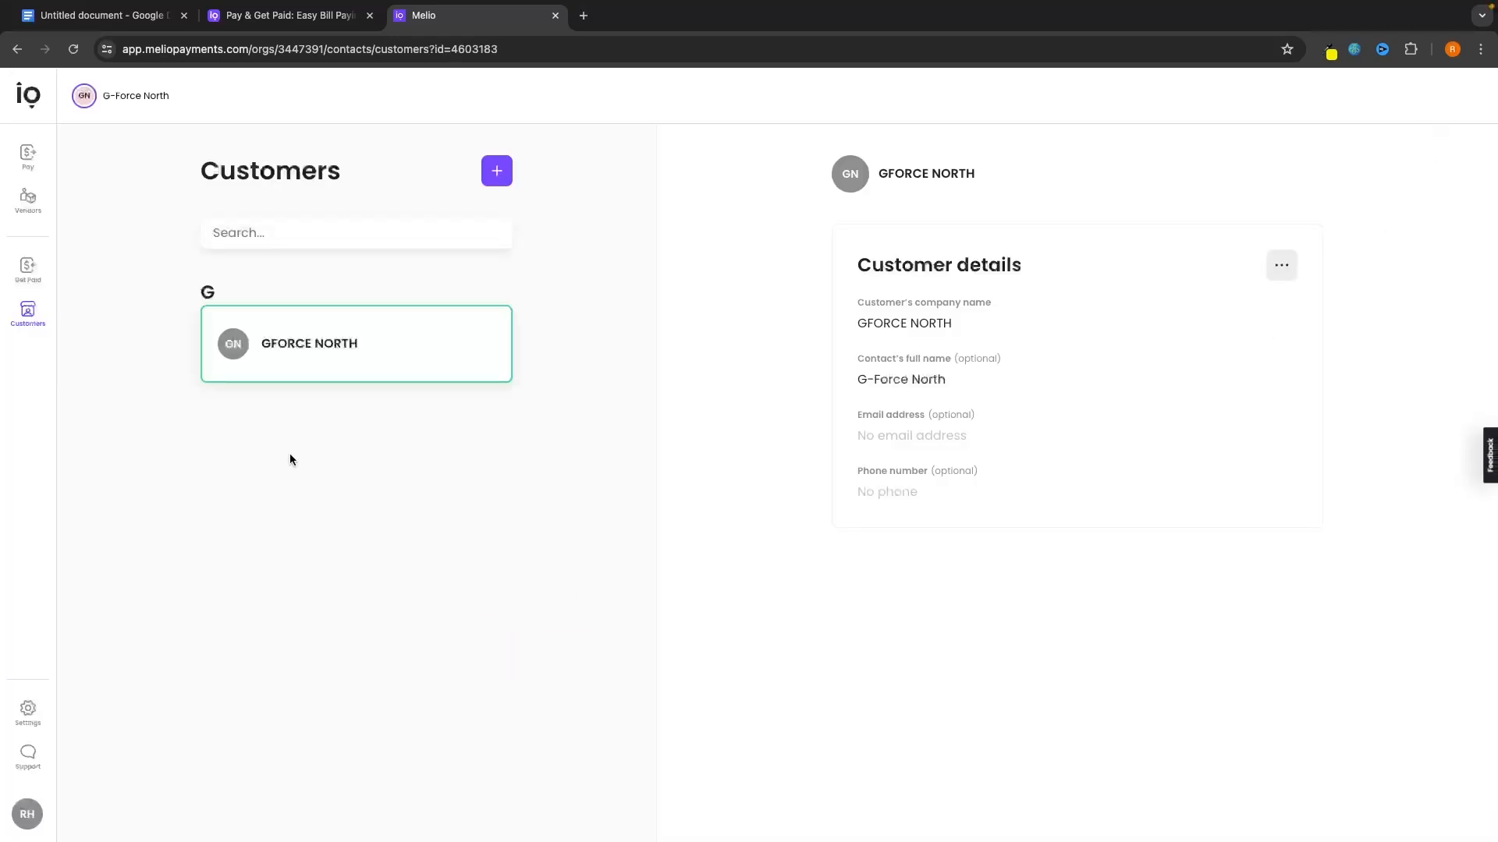
pyautogui.click(29, 275)
# Confirm company URL melio.me/gforcenorth and accept the uploaded business logo.
pyautogui.click(772, 597)
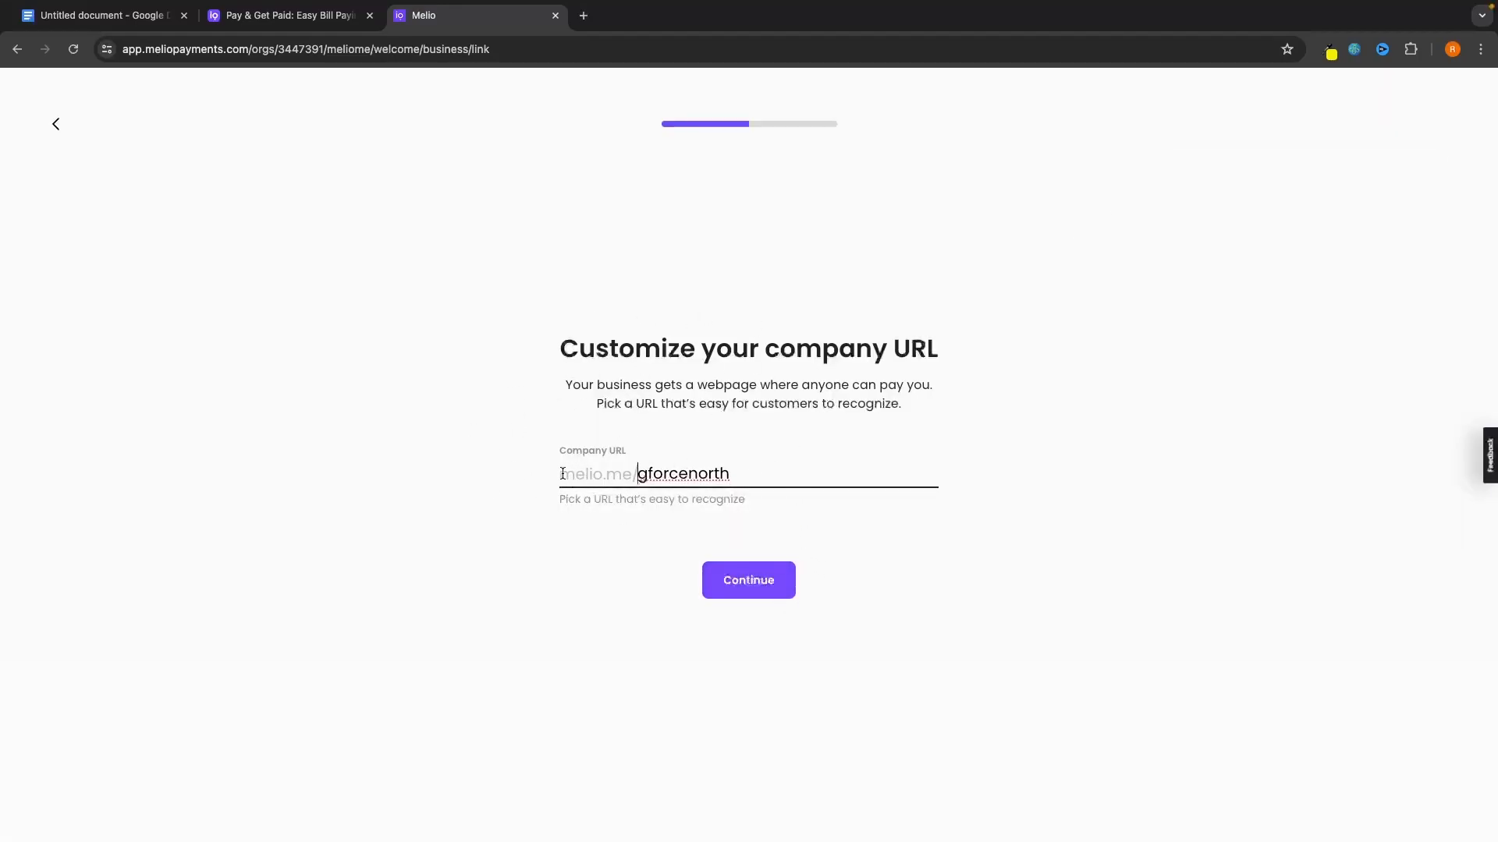
pyautogui.moveTo(559, 474); pyautogui.dragTo(759, 473)
pyautogui.click(762, 473)
pyautogui.click(755, 592)
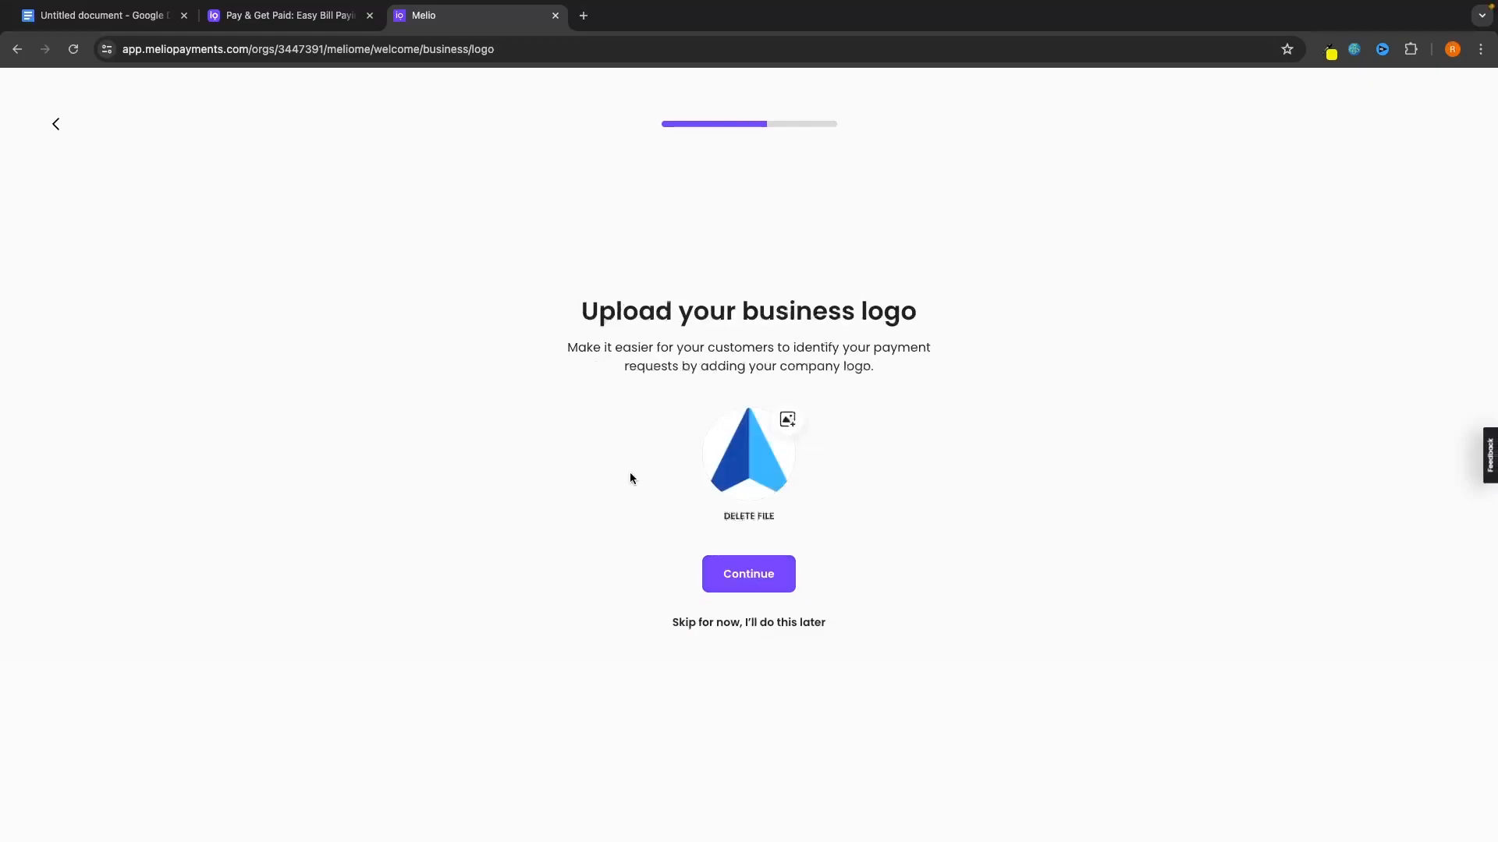
pyautogui.click(780, 574)
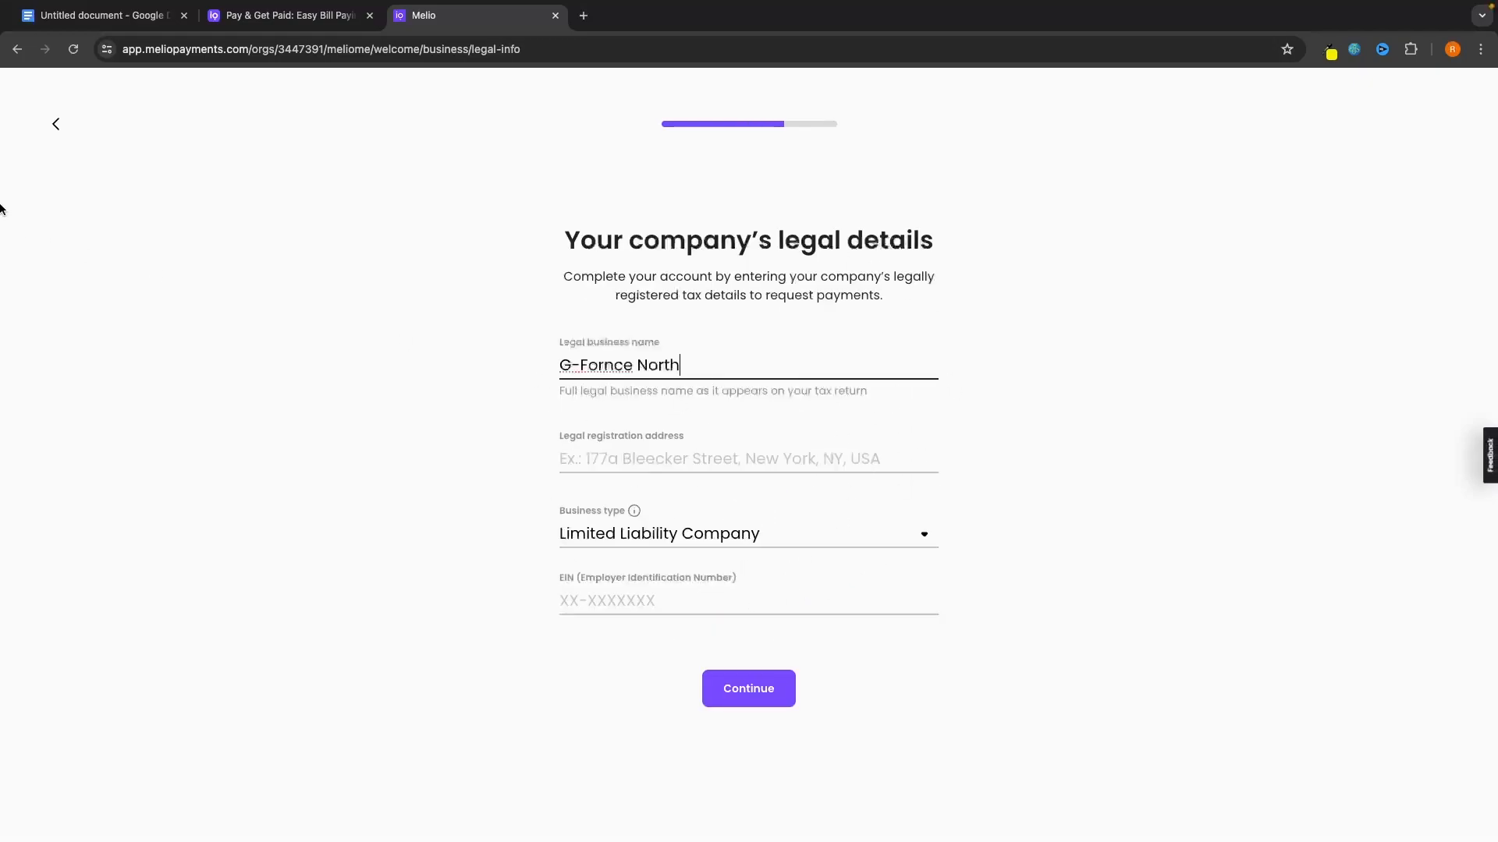
# Back out of the payment page setup to Get Paid and open the account settings.
pyautogui.click(58, 127)
pyautogui.click(58, 128)
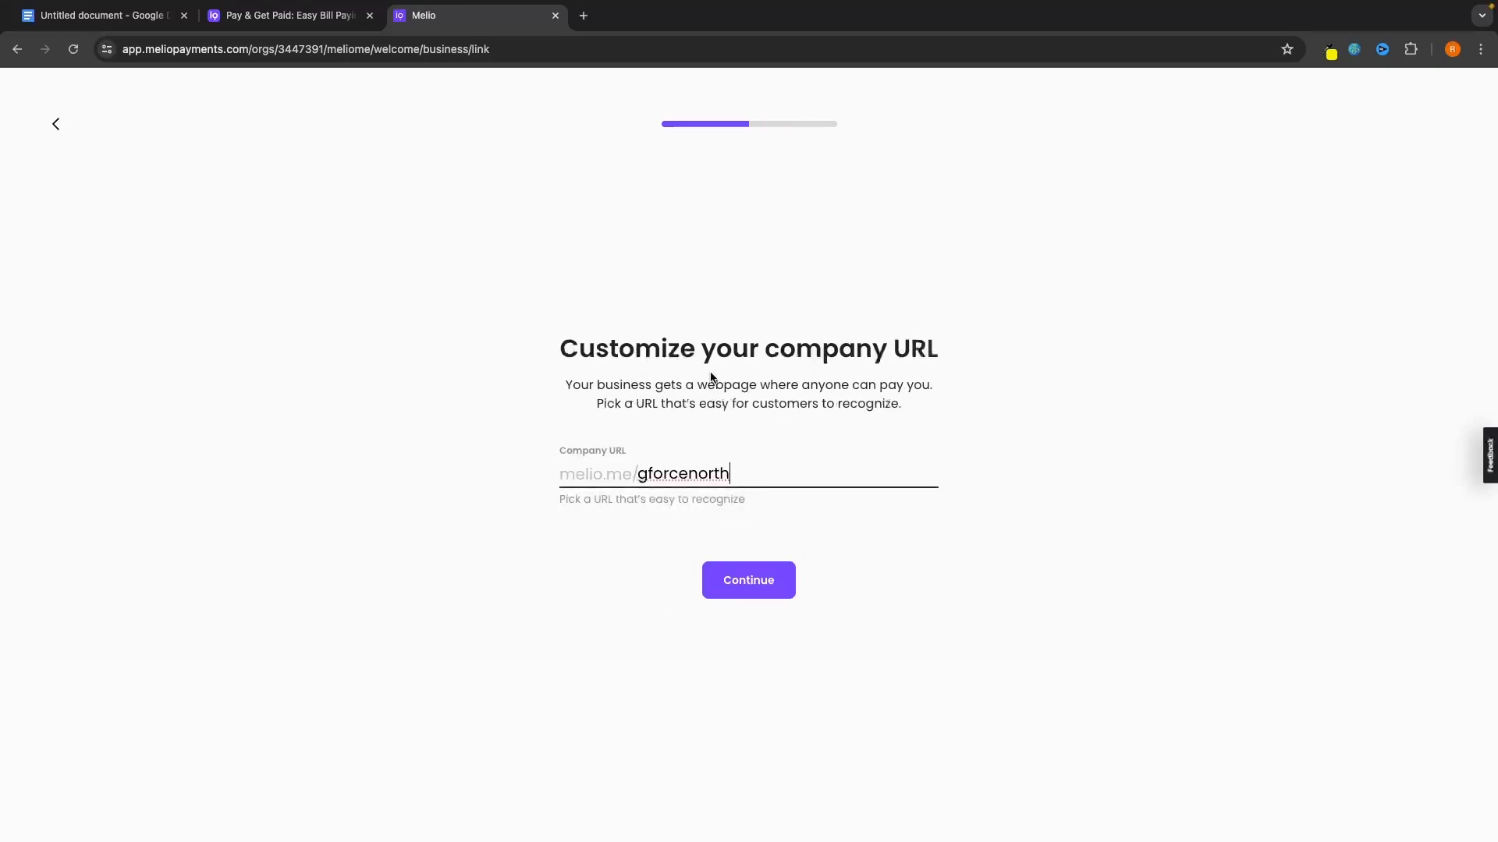
pyautogui.click(59, 121)
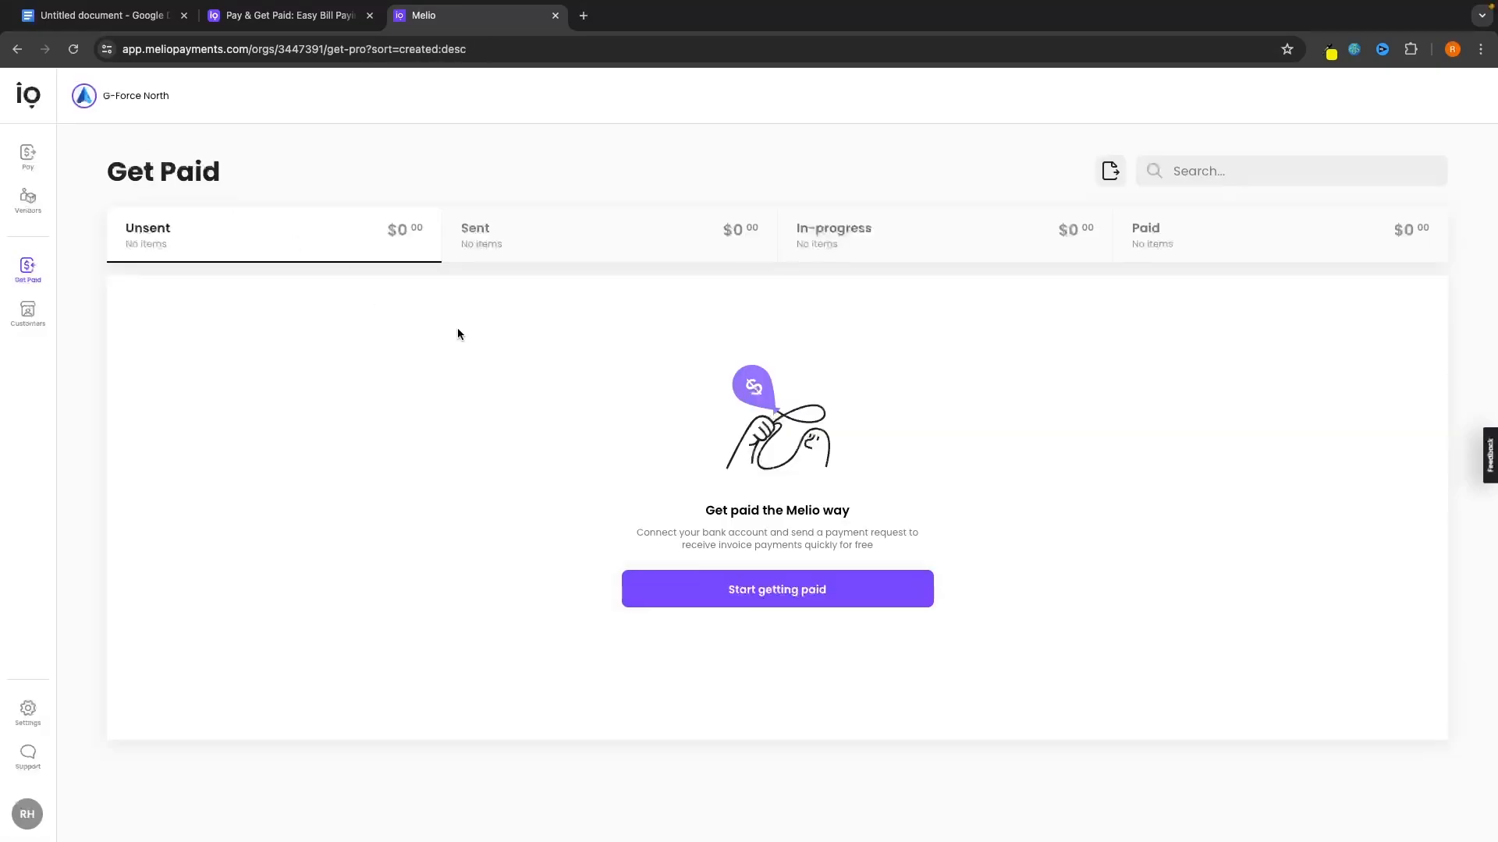
pyautogui.click(26, 707)
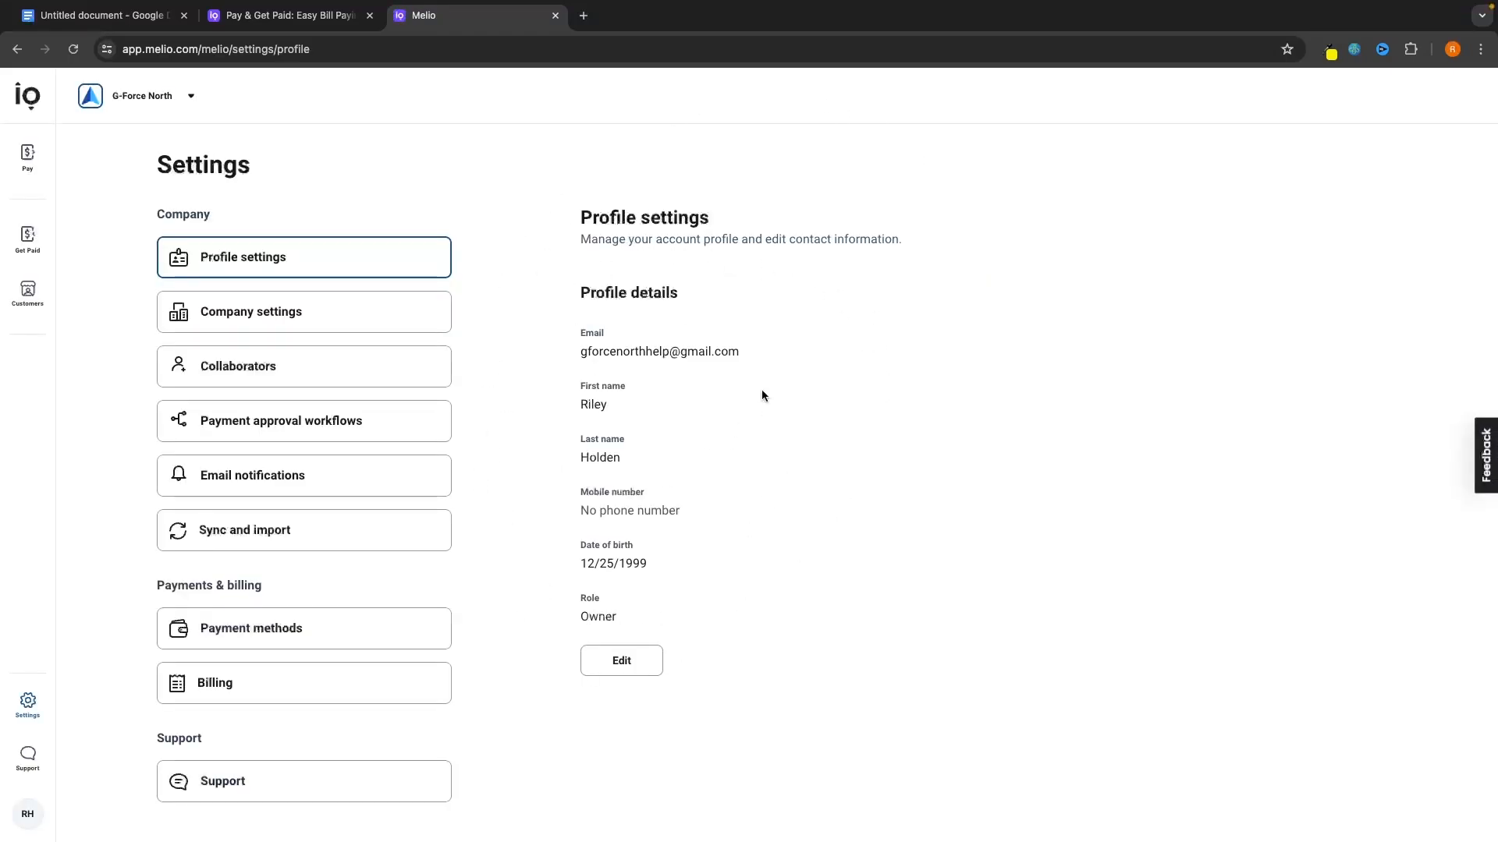
# Edit the profile settings, scroll through the company settings, then view Collaborators.
pyautogui.click(629, 663)
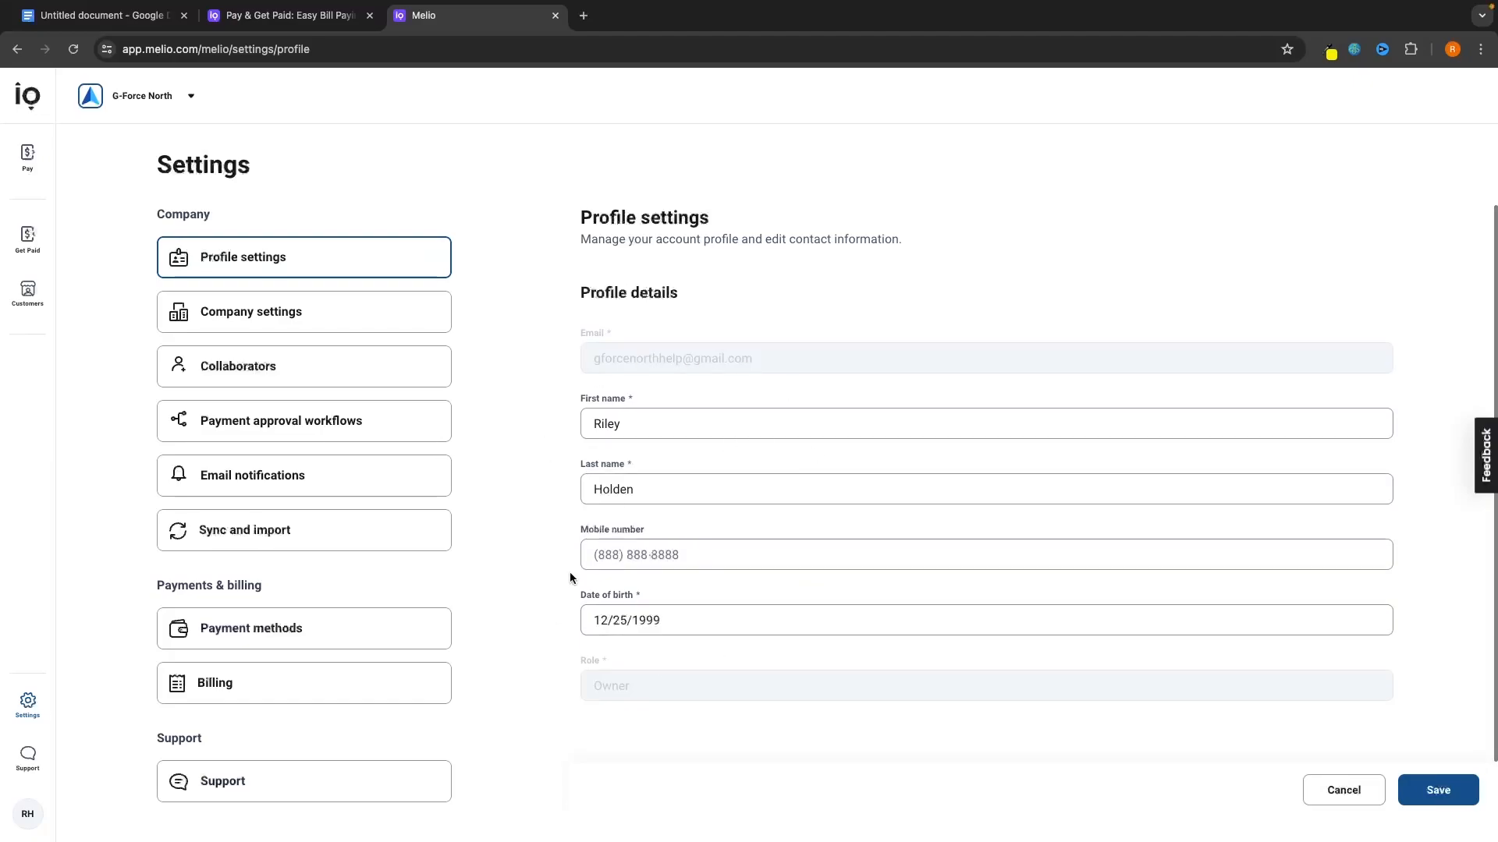
pyautogui.click(441, 325)
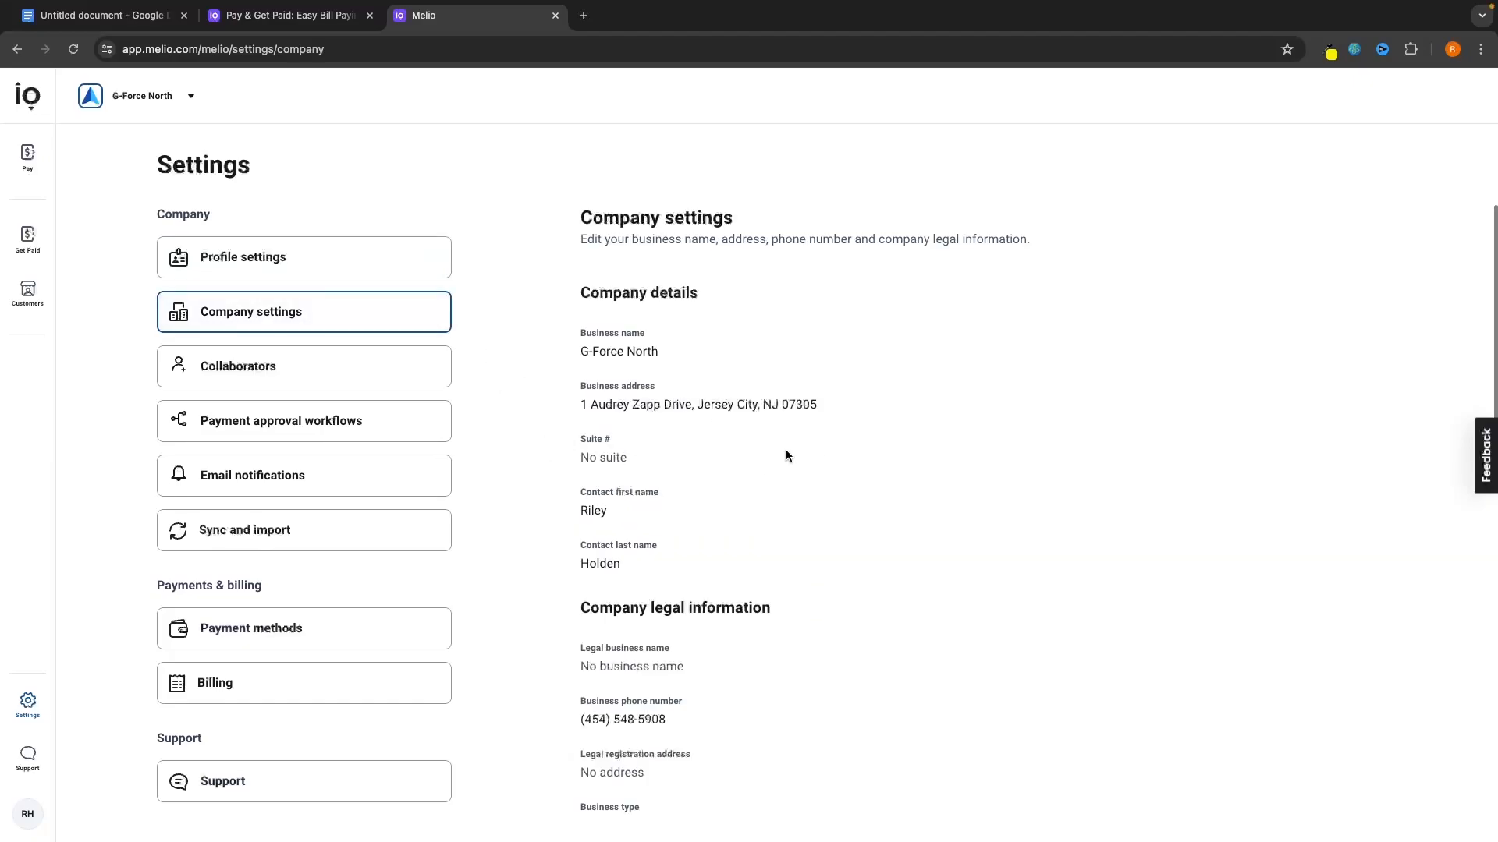
pyautogui.scroll(-5, 796, 375)
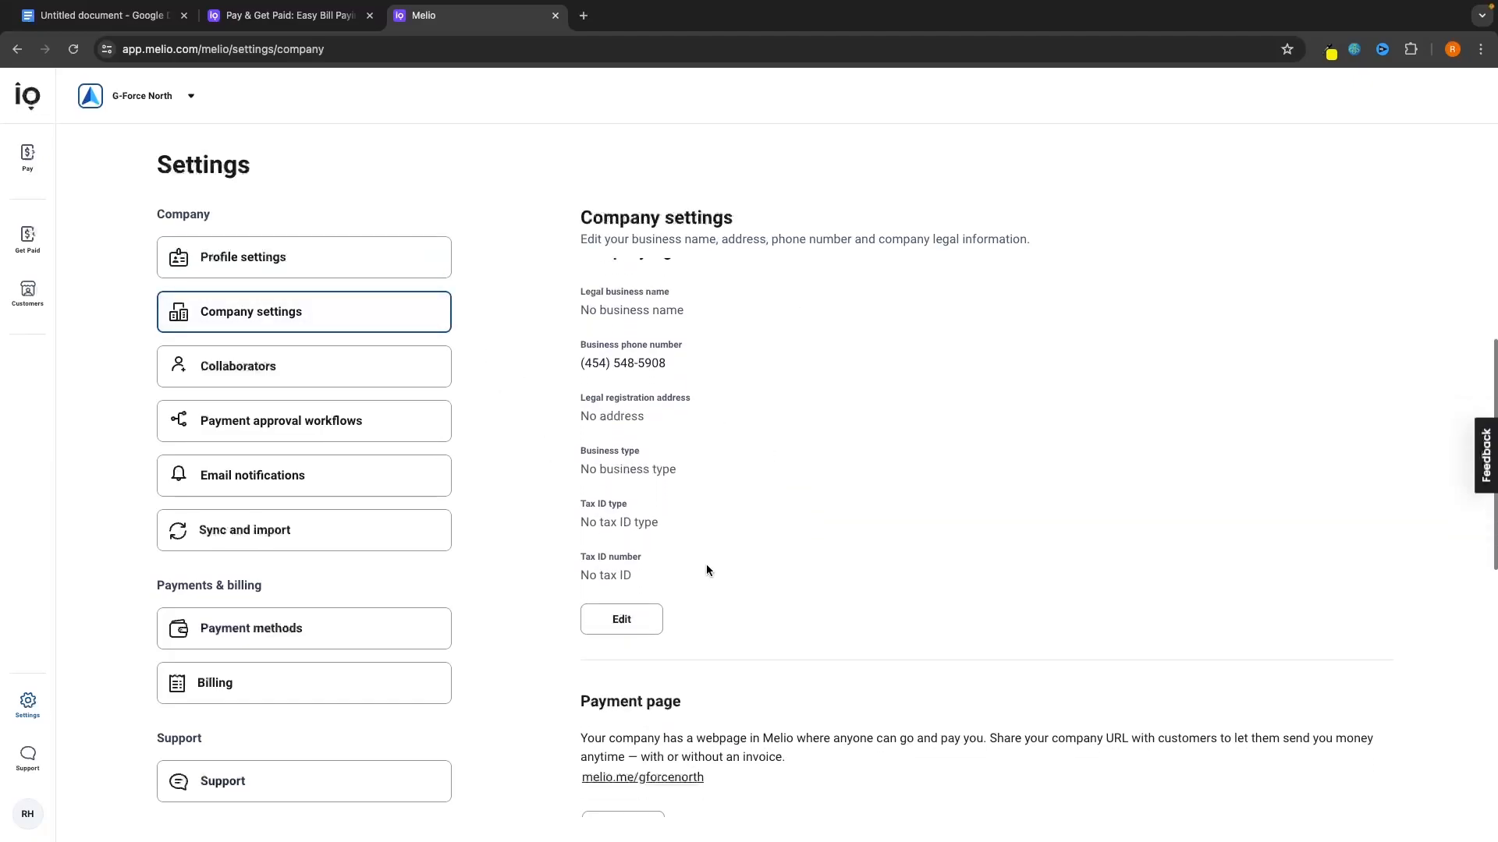
pyautogui.scroll(4, 663, 620)
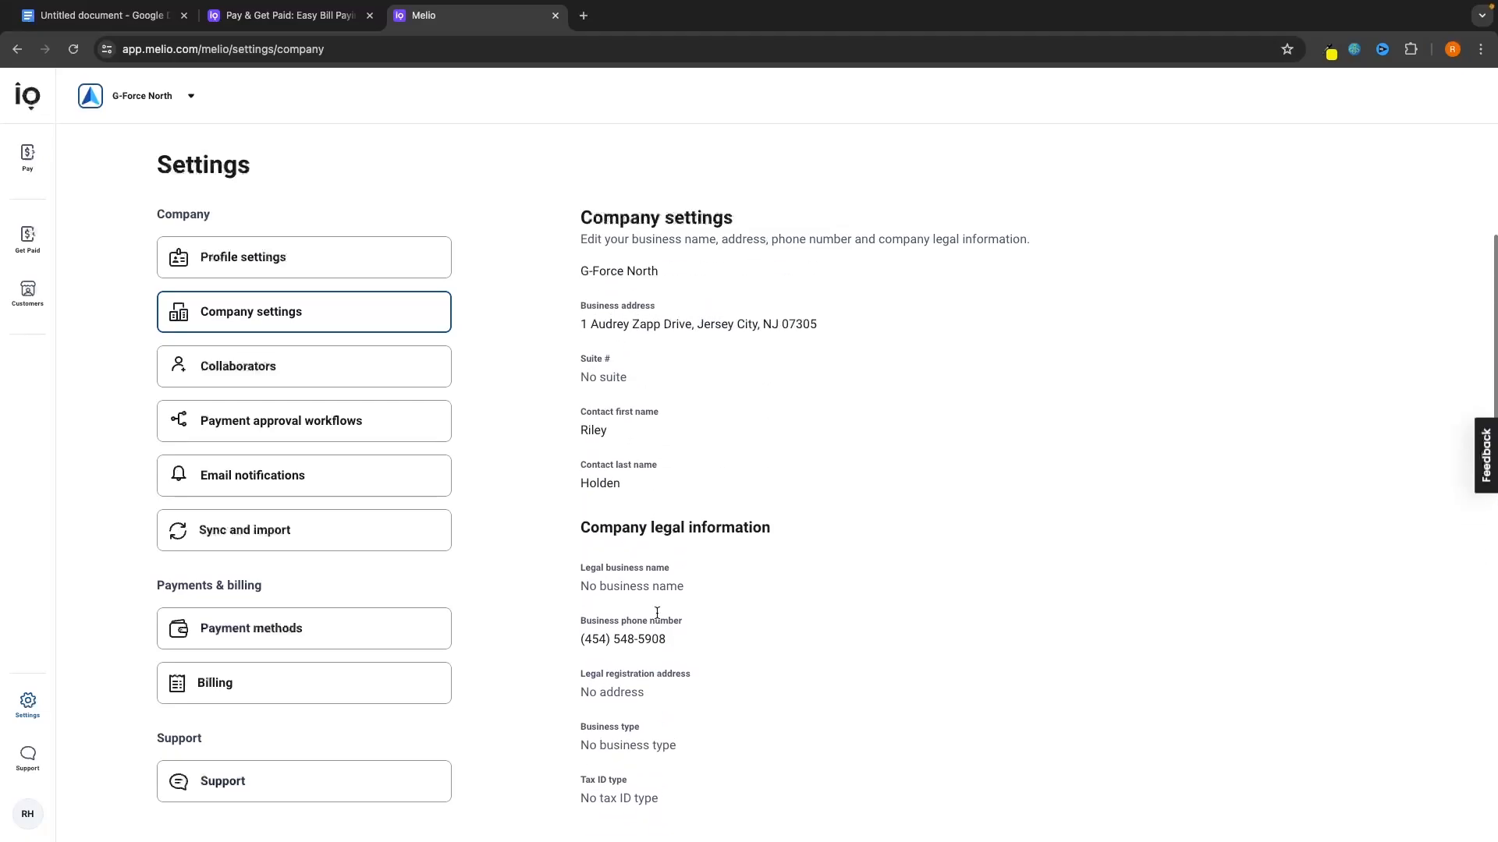
pyautogui.scroll(-3, 768, 479)
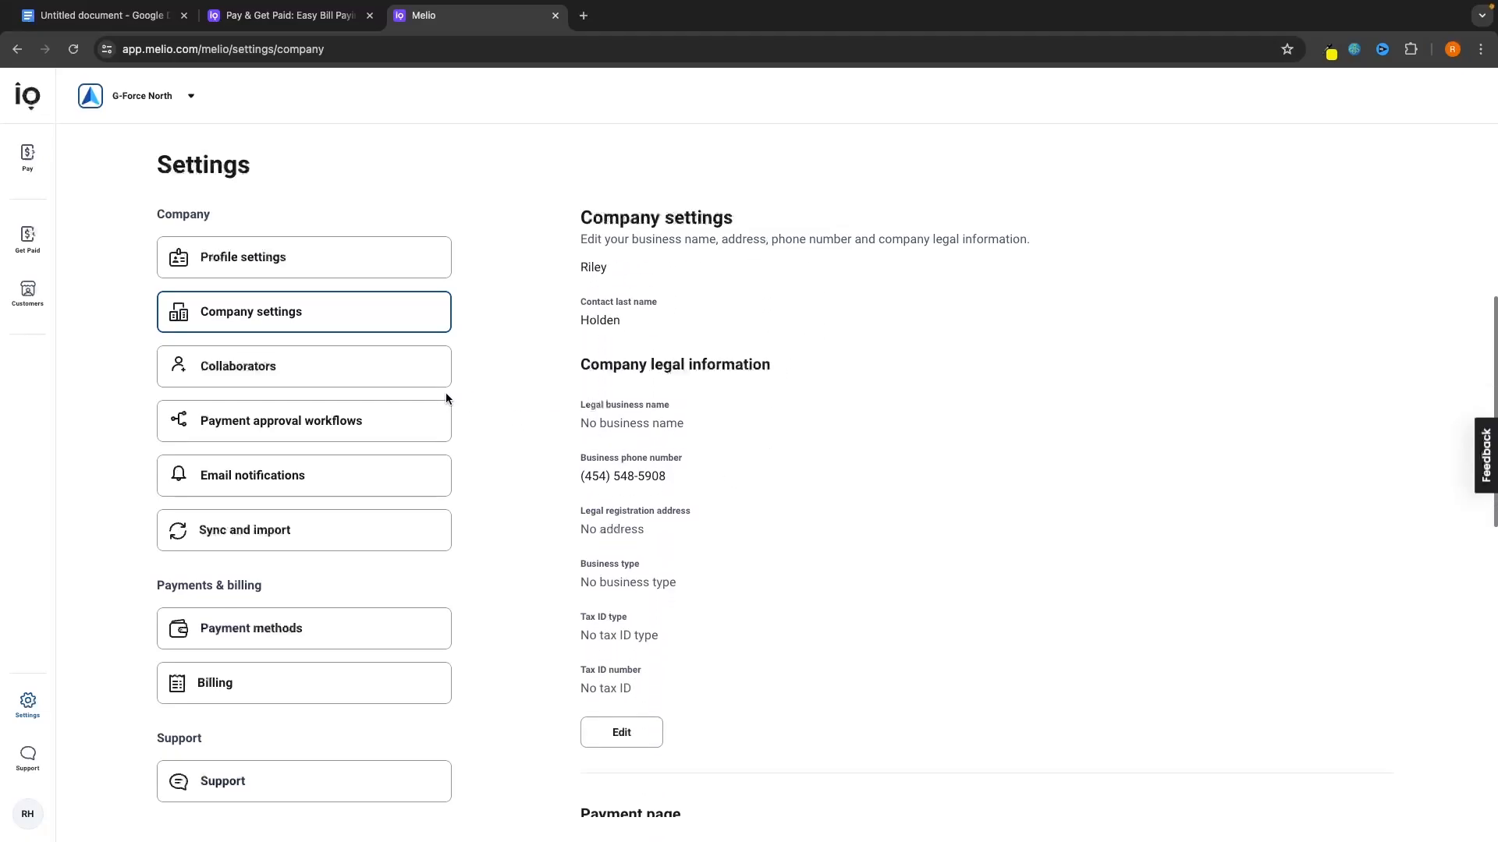
pyautogui.click(405, 381)
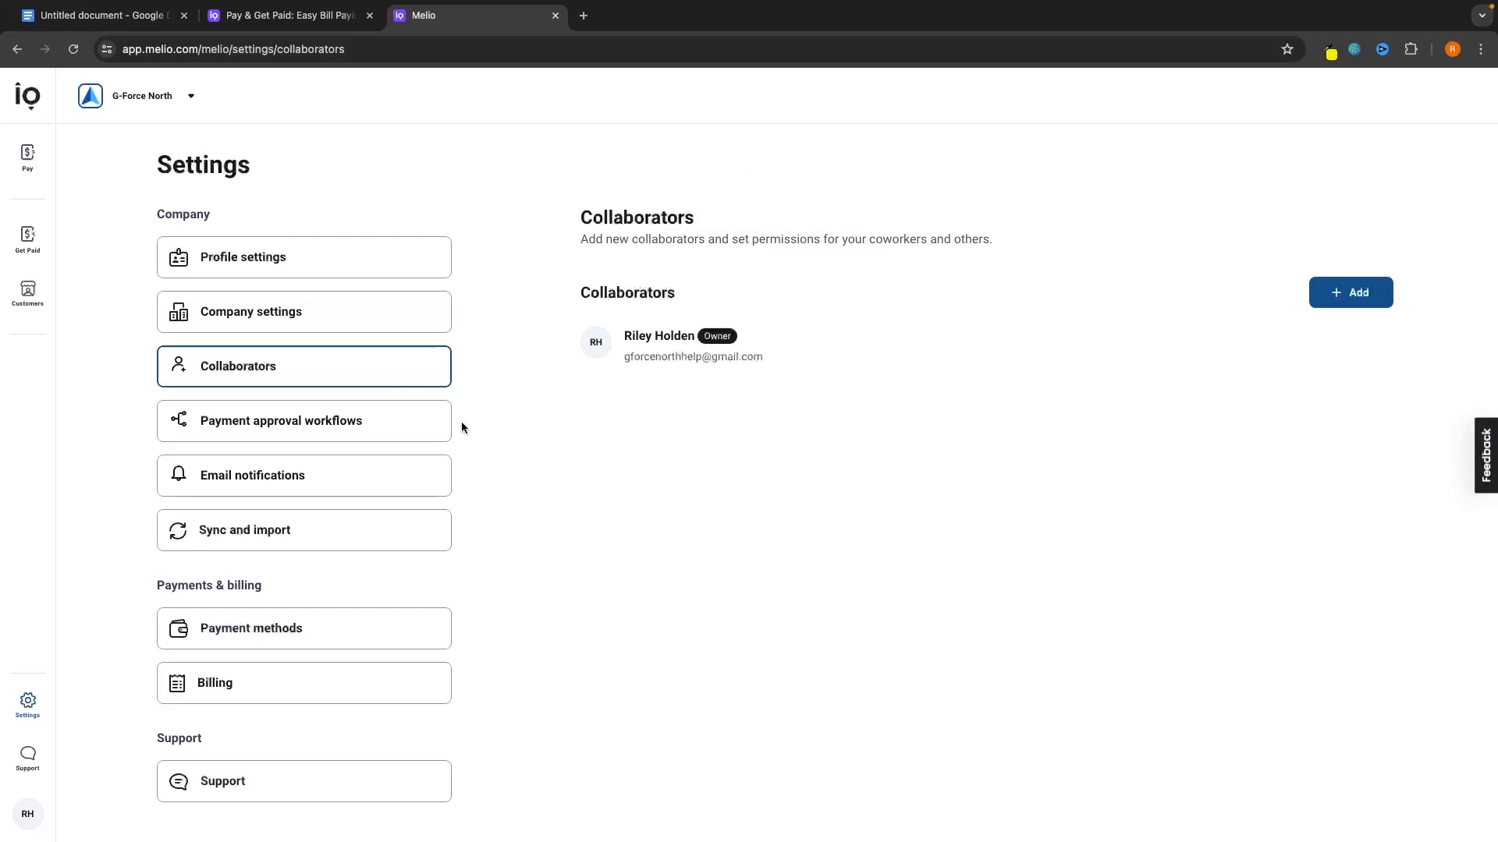
# Start a new collaborator invitation and enter the collaborator's first and last name.
pyautogui.moveTo(847, 236); pyautogui.dragTo(1017, 240)
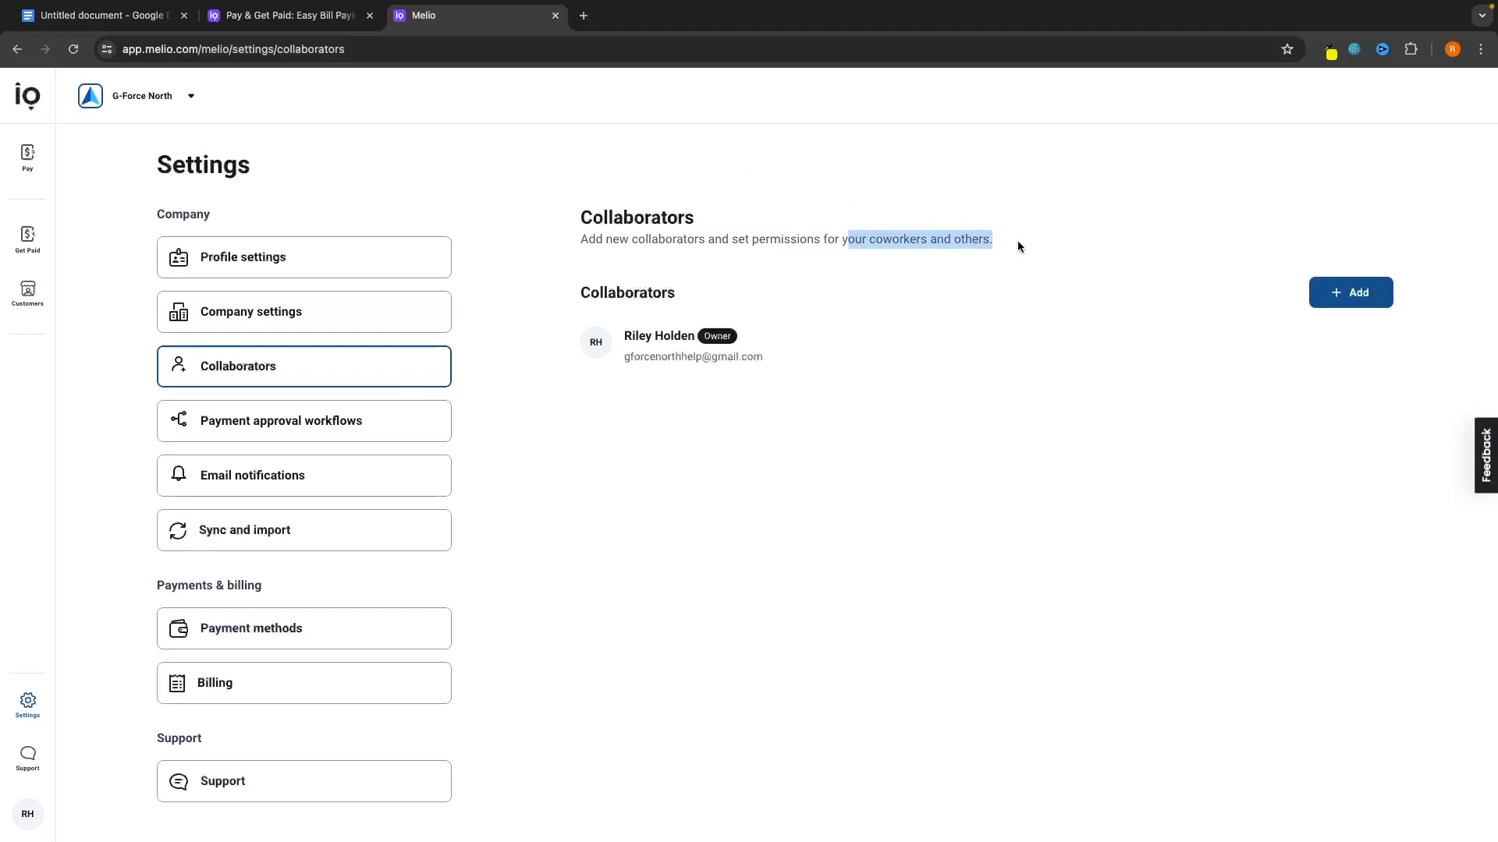
pyautogui.click(1075, 247)
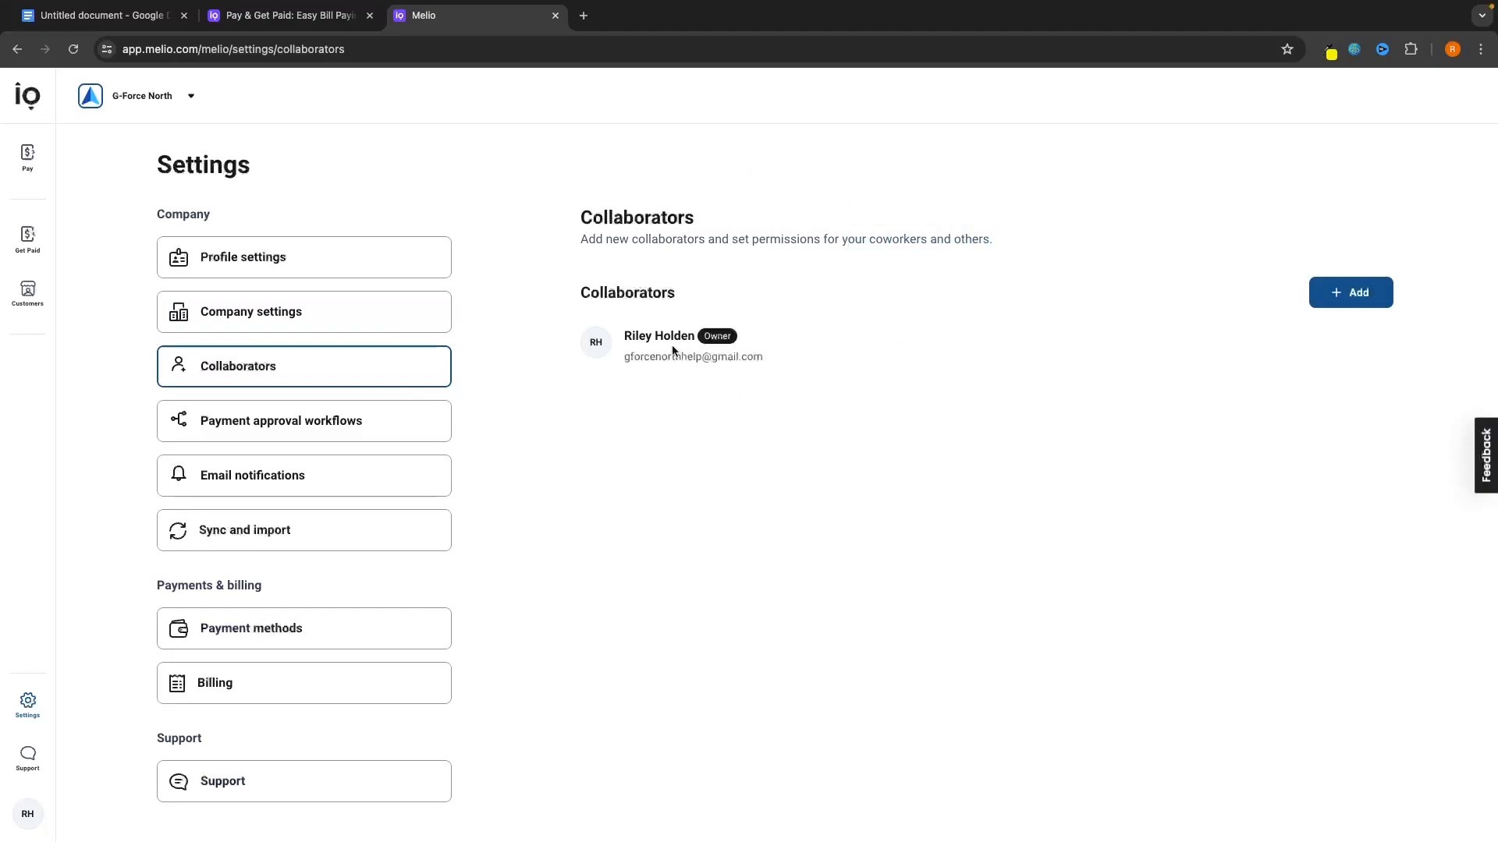
pyautogui.click(1334, 303)
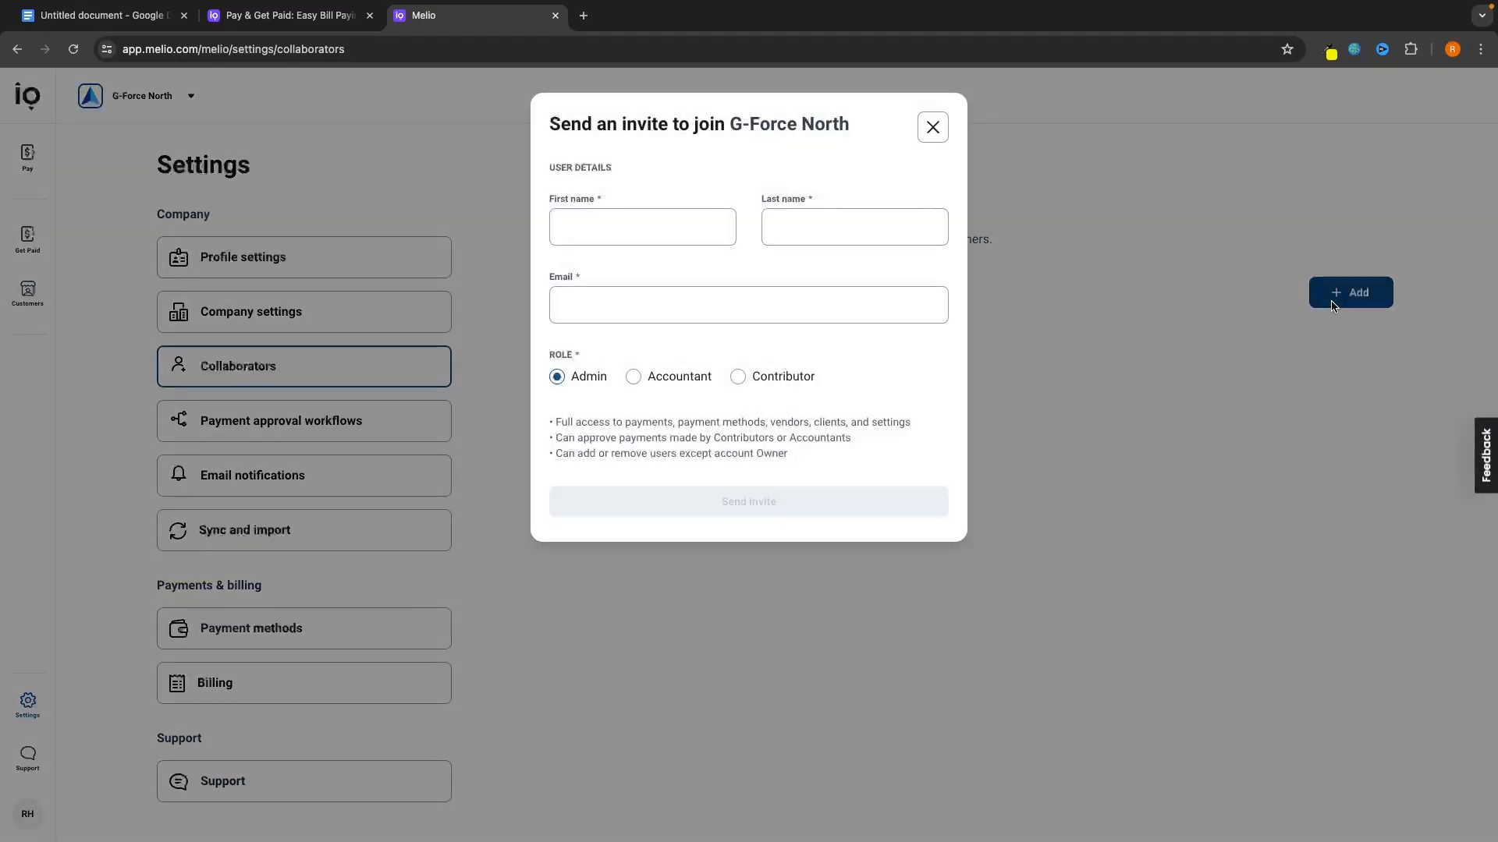
pyautogui.click(593, 228)
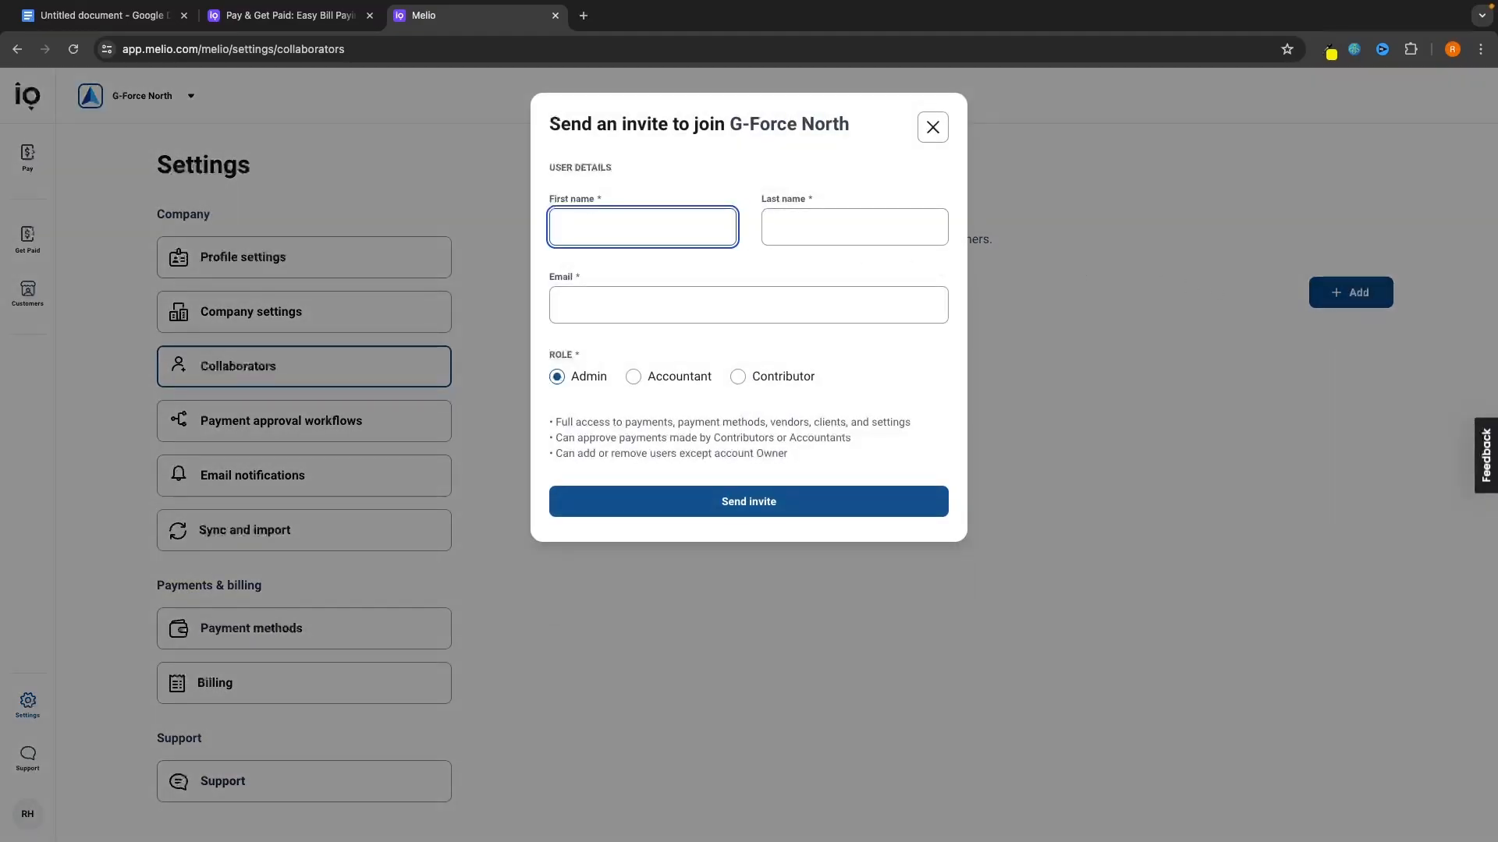
pyautogui.press('Tab')
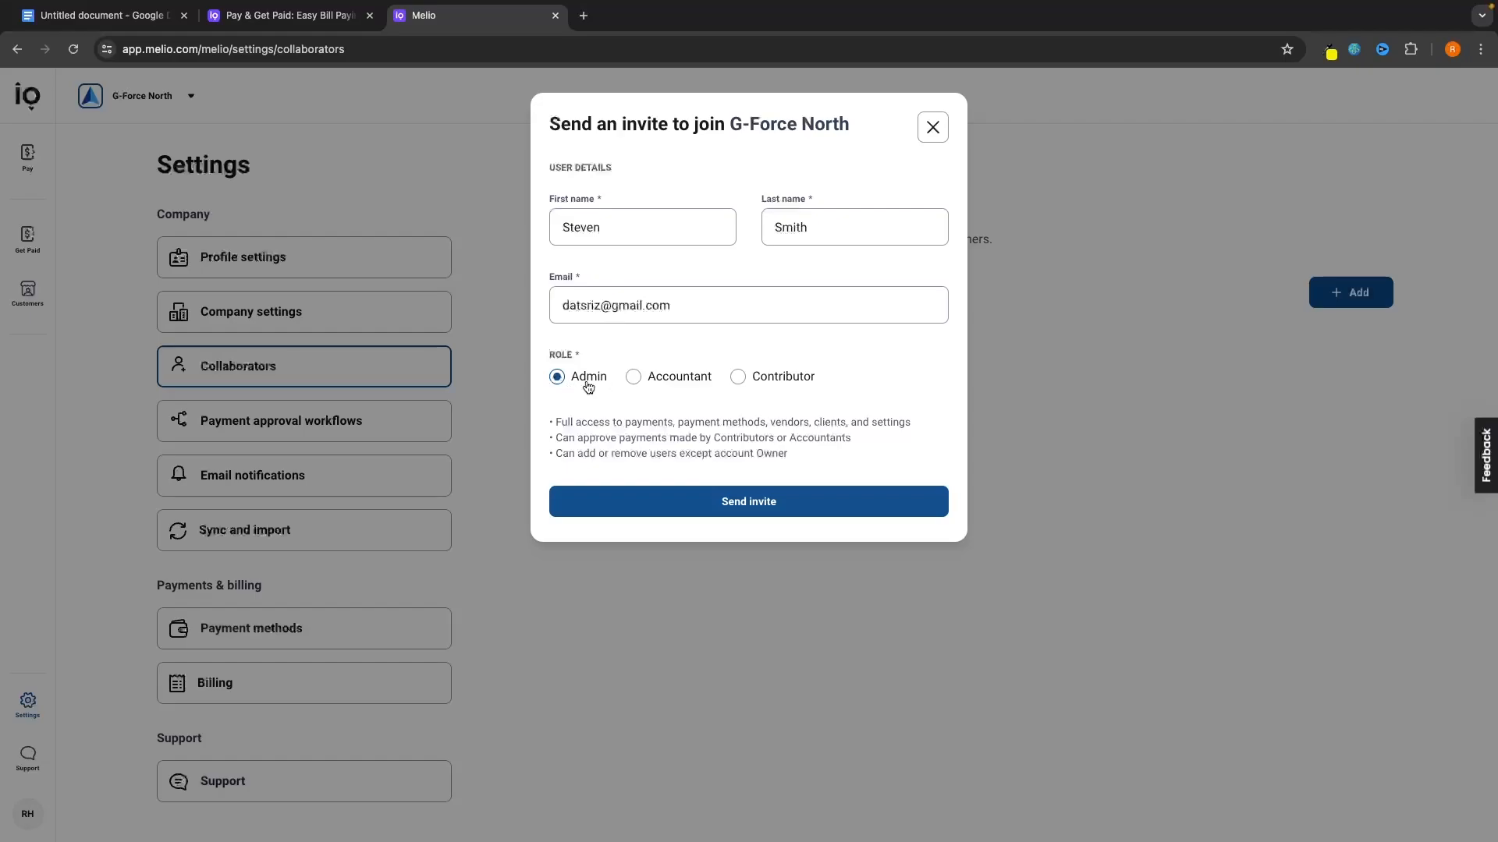
# Review the Accountant and Contributor roles, settle on Admin, and send the invitation.
pyautogui.click(672, 378)
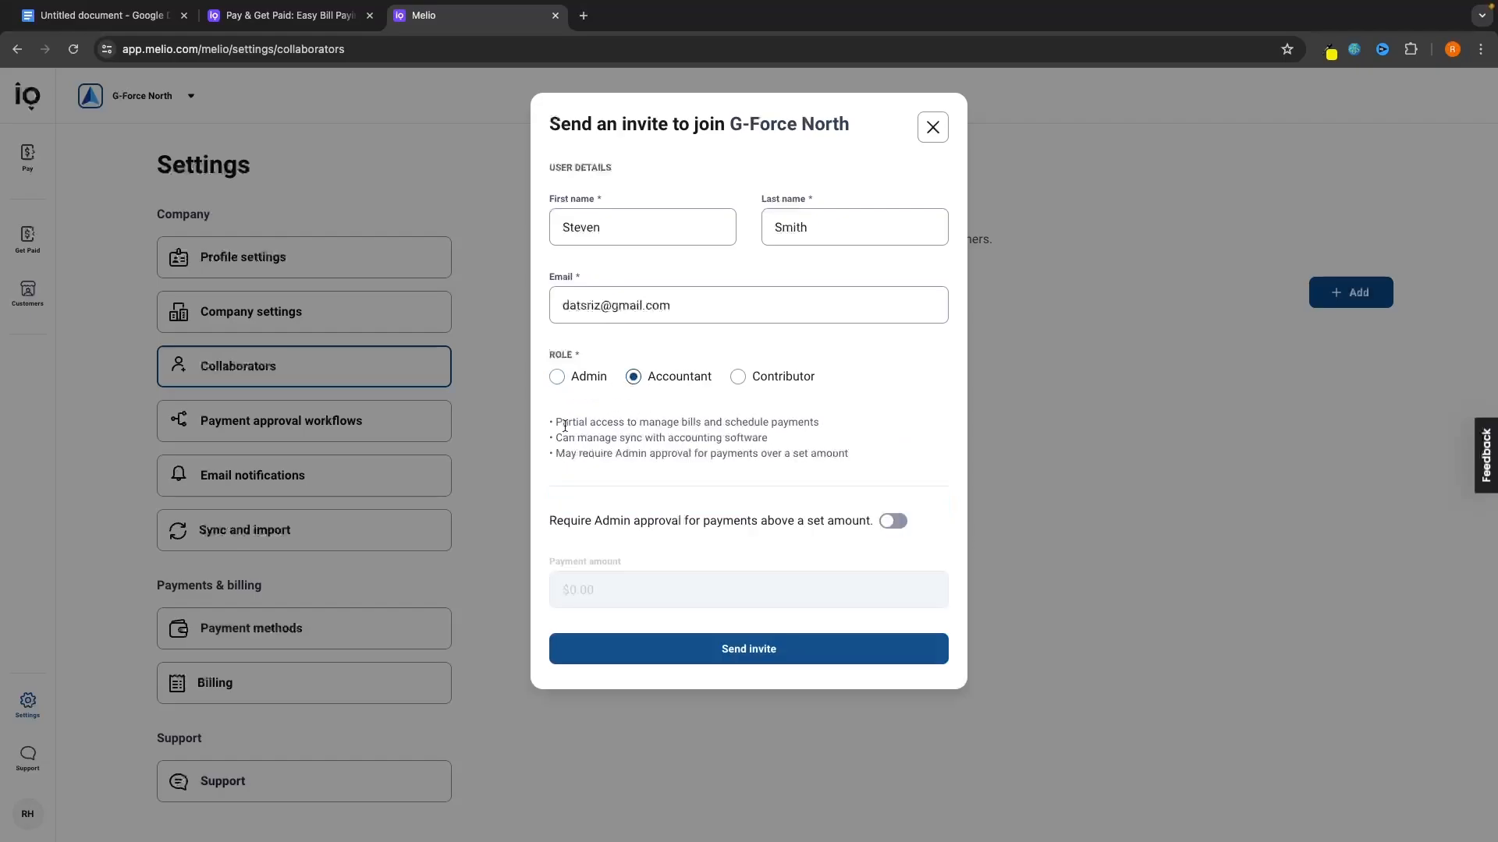
pyautogui.moveTo(555, 424); pyautogui.dragTo(879, 457)
pyautogui.click(879, 456)
pyautogui.click(783, 378)
pyautogui.moveTo(555, 422); pyautogui.dragTo(835, 459)
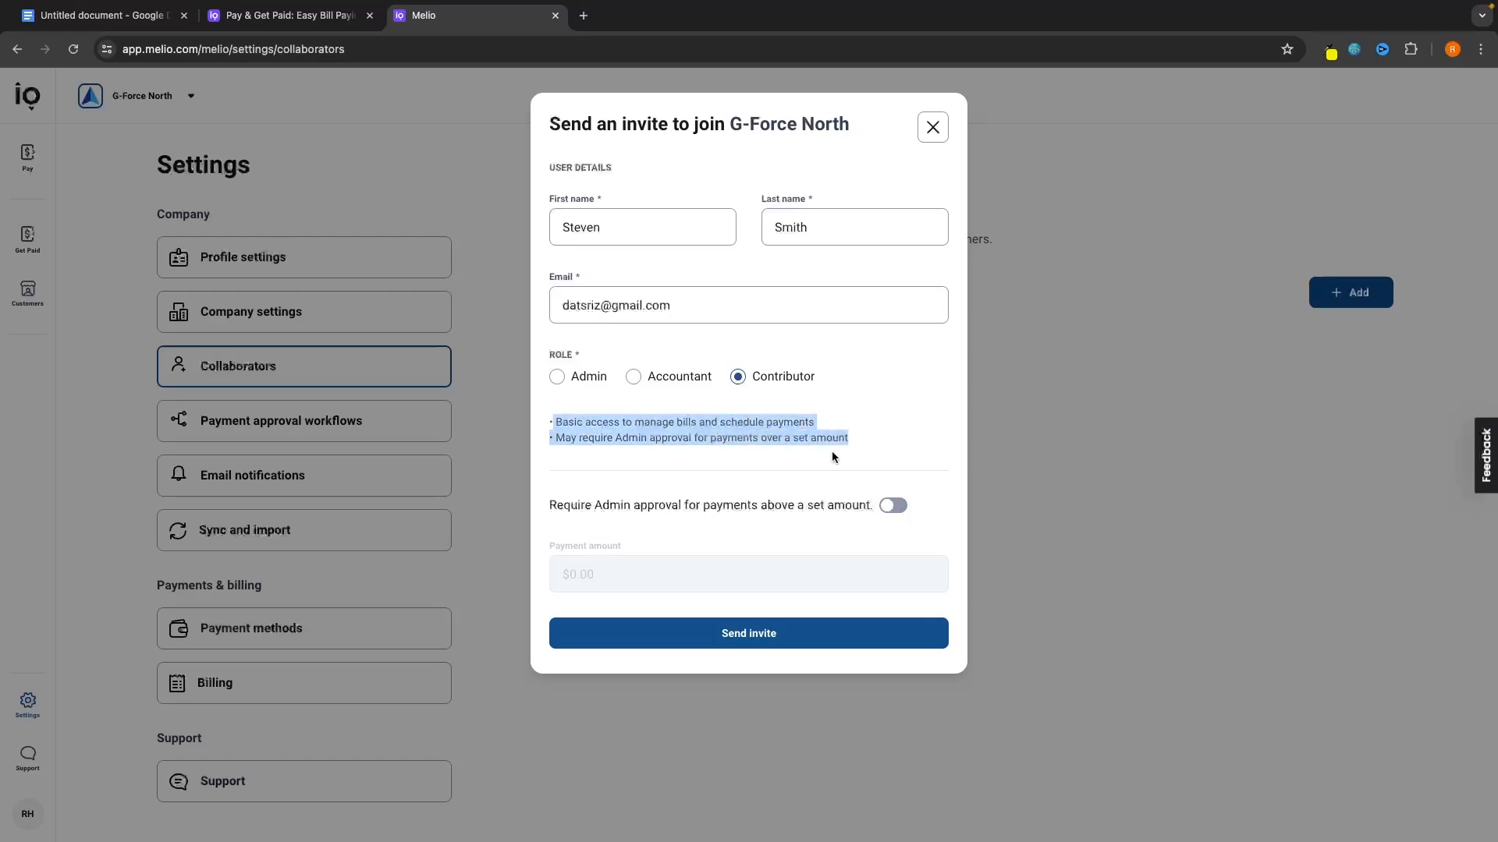
pyautogui.click(788, 443)
pyautogui.click(591, 381)
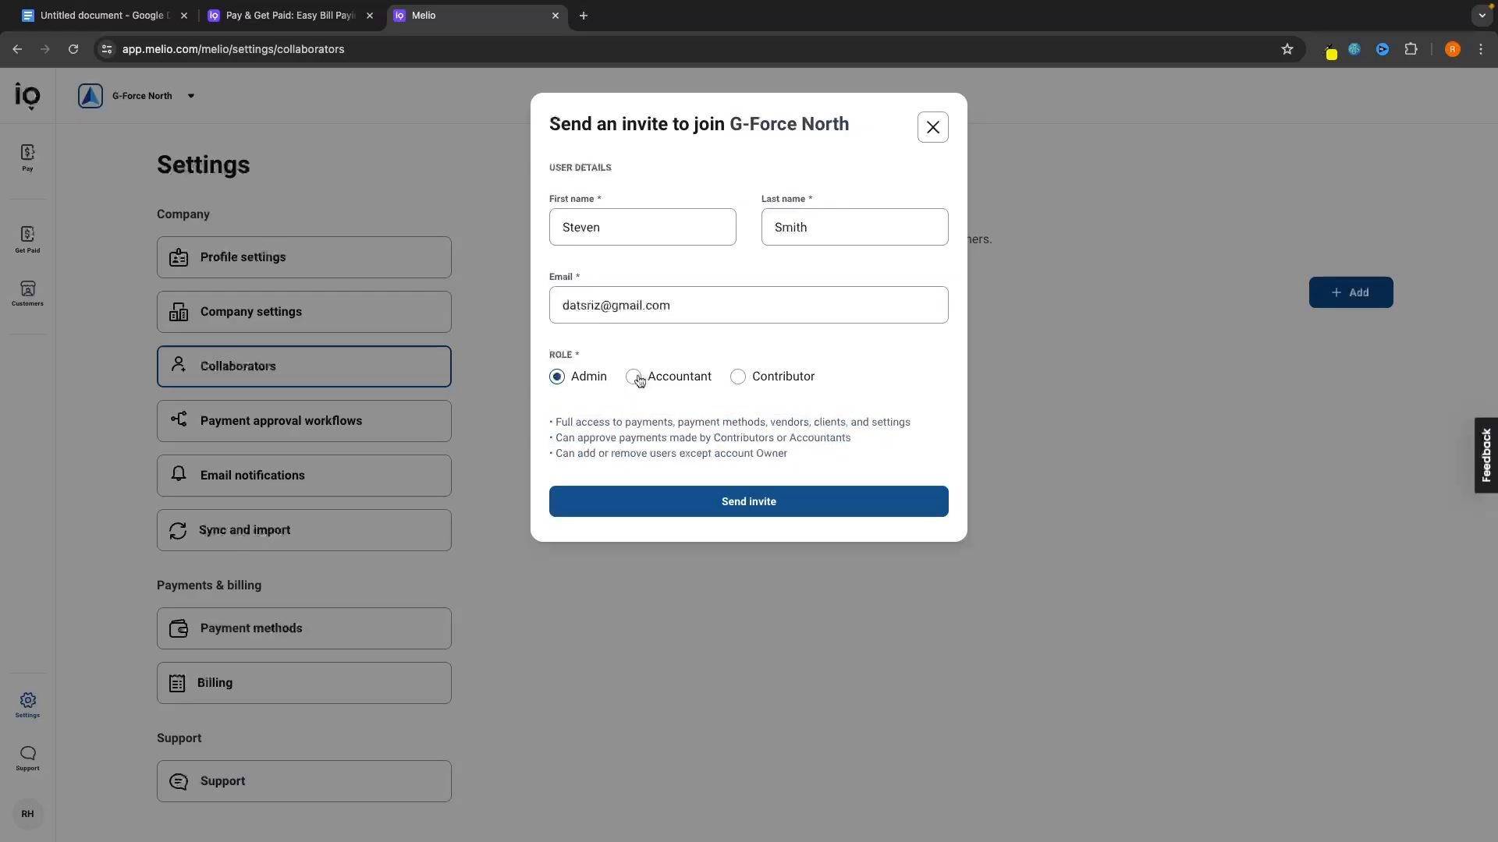
pyautogui.click(727, 507)
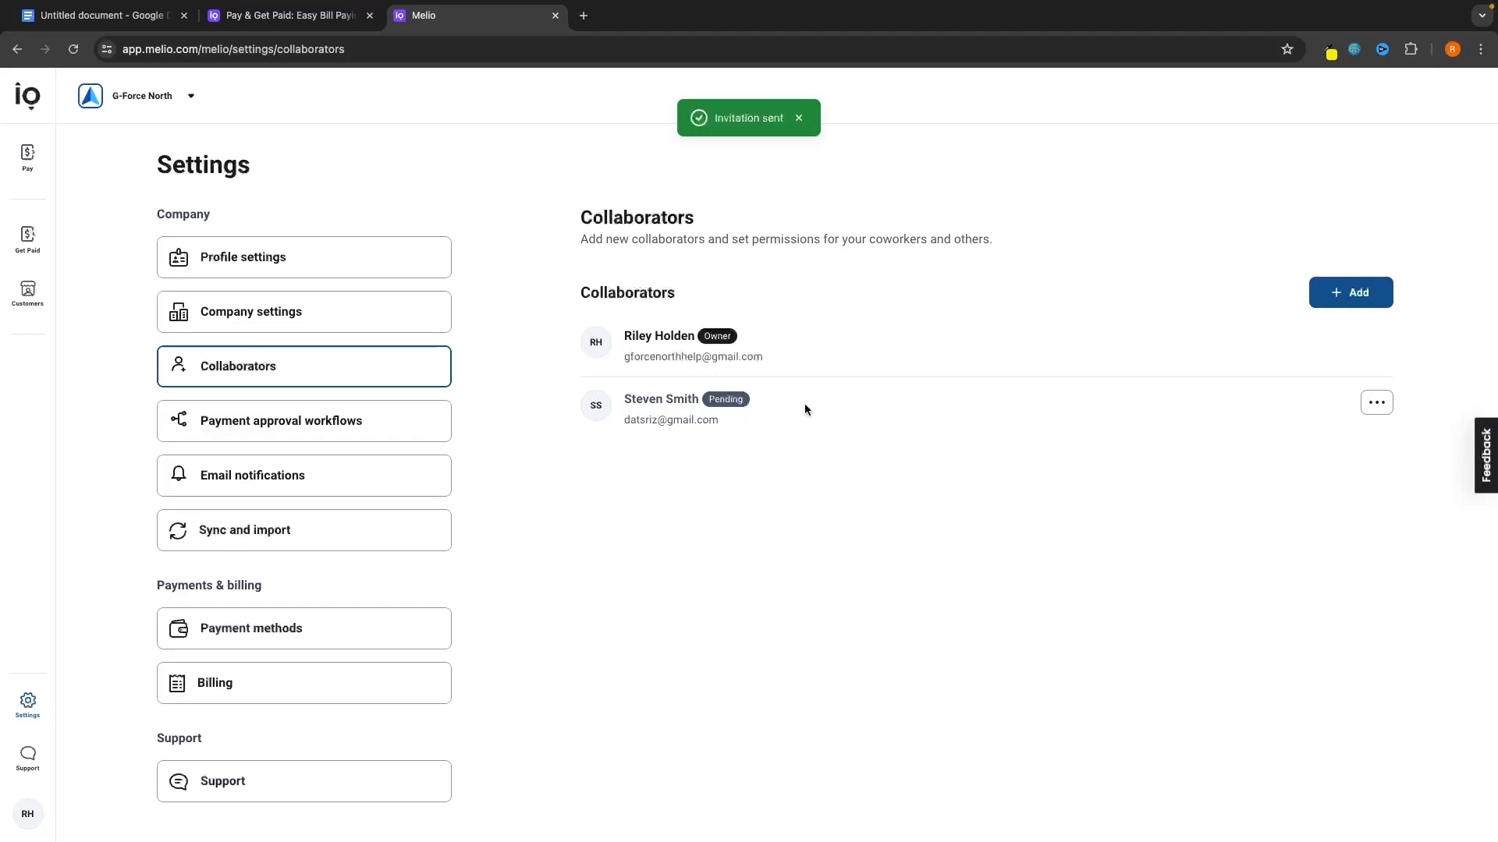
# Turn off the scheduled-payment copy, status update and fee receipt email notifications.
pyautogui.click(385, 482)
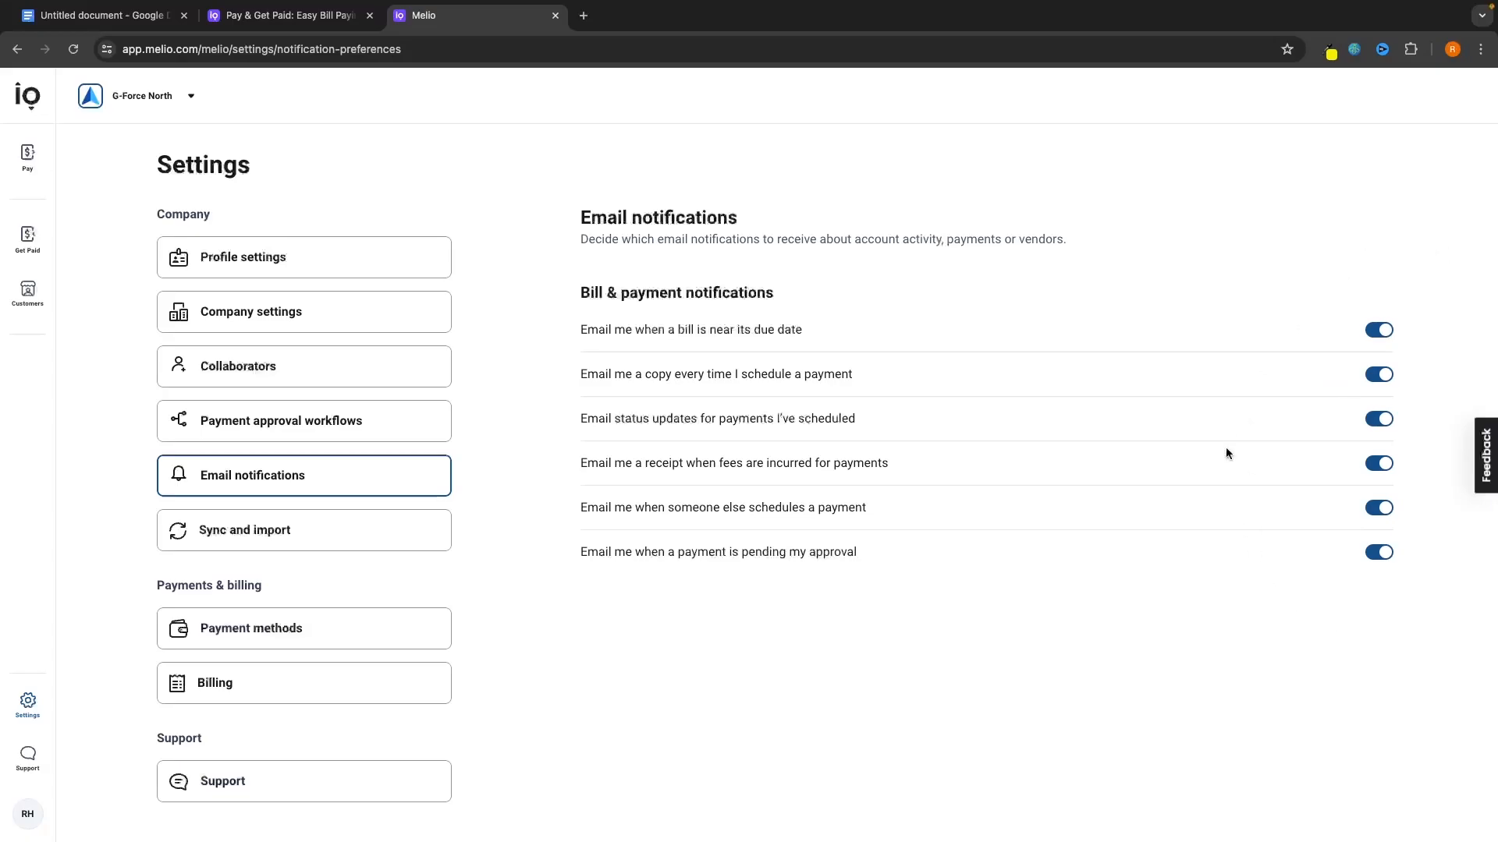
pyautogui.click(1379, 374)
pyautogui.click(1379, 419)
pyautogui.click(1378, 463)
# Browse the Sync and import options for QuickBooks and Xero.
pyautogui.click(395, 528)
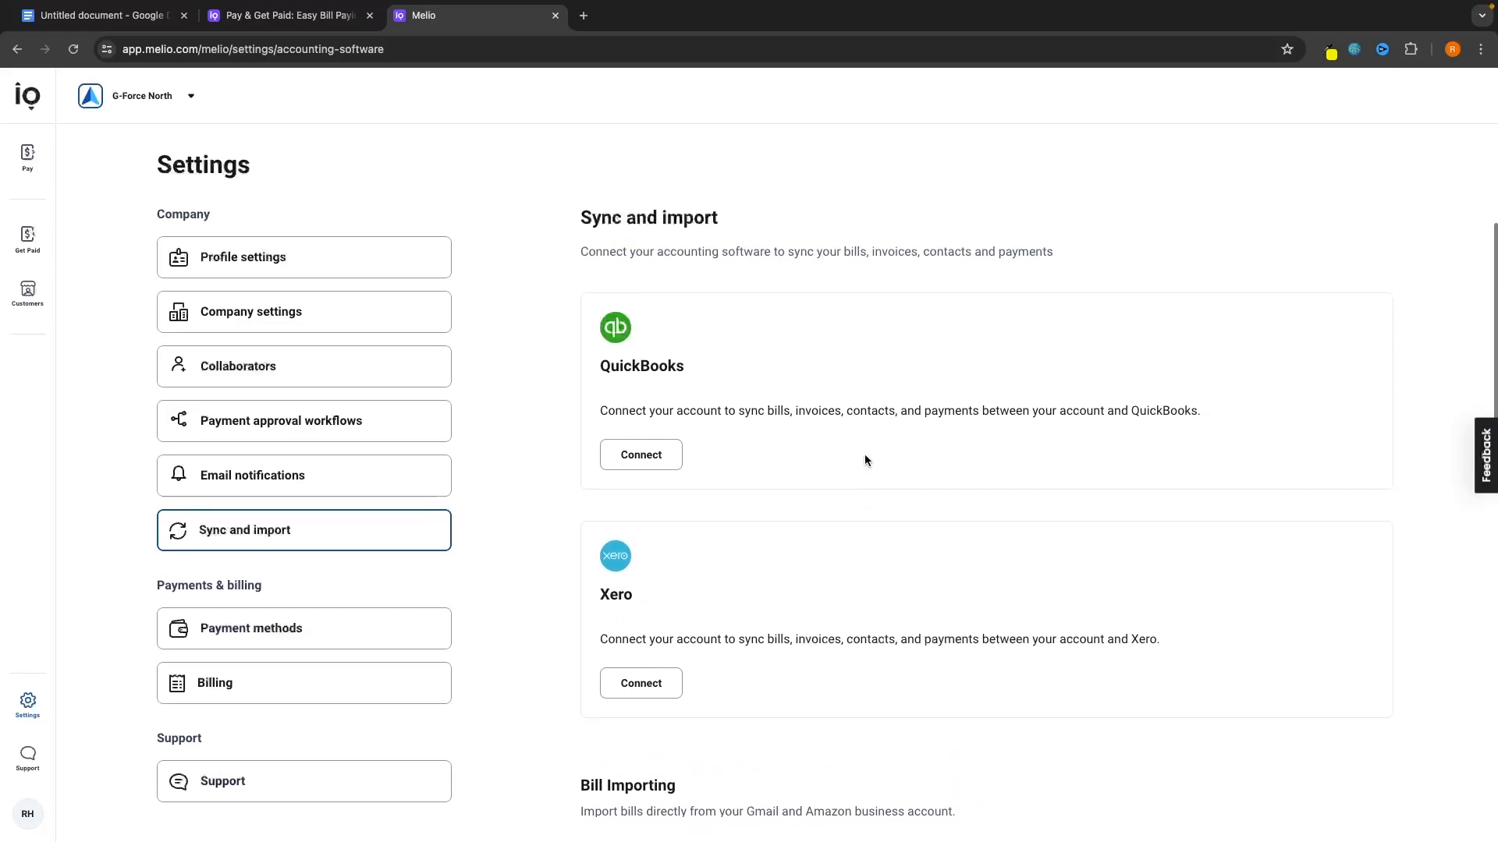
pyautogui.scroll(-7, 861, 475)
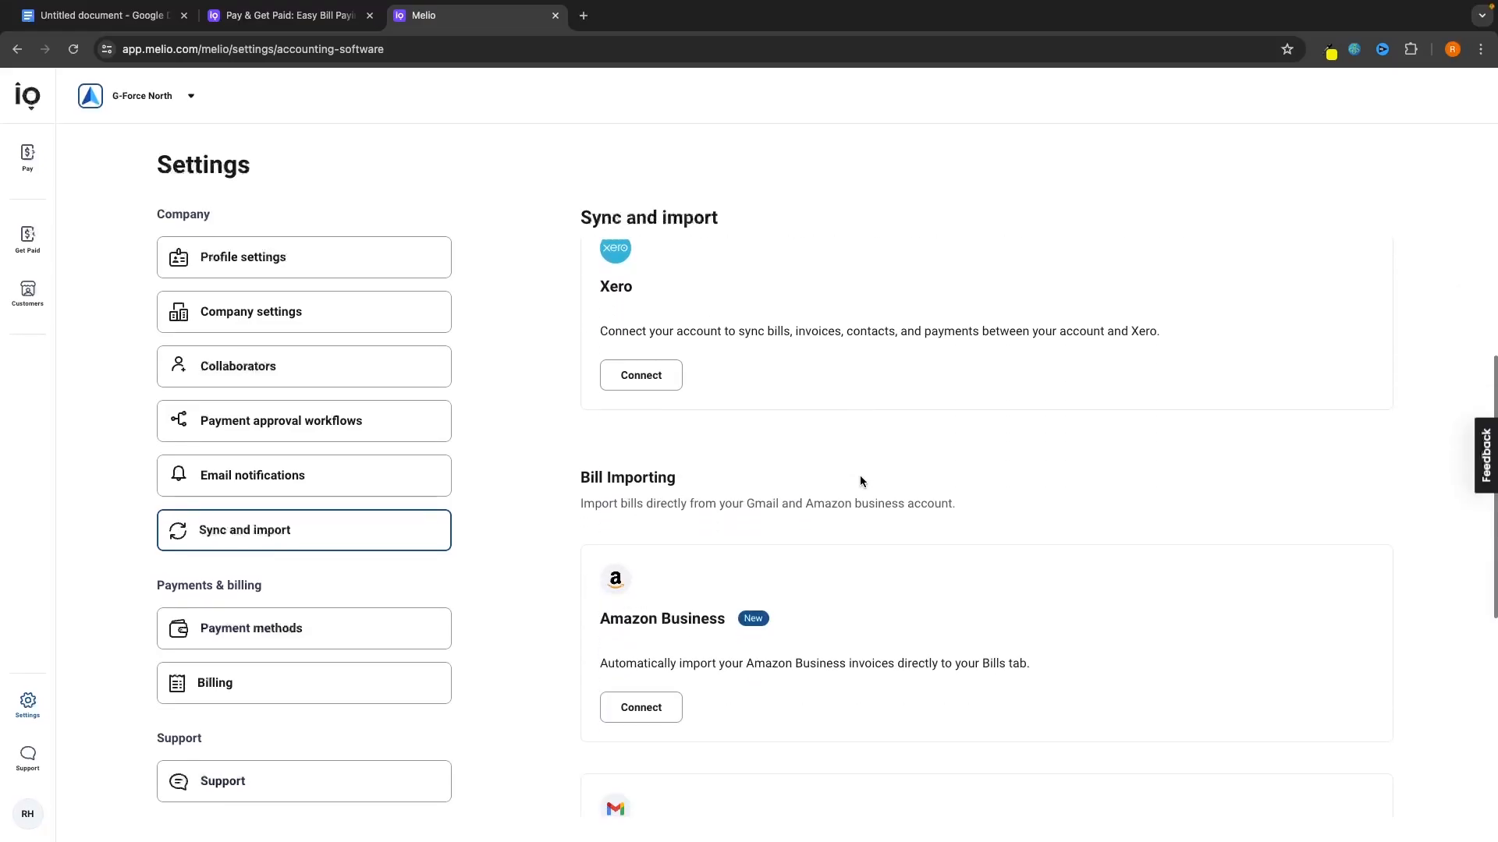
pyautogui.scroll(-3, 861, 477)
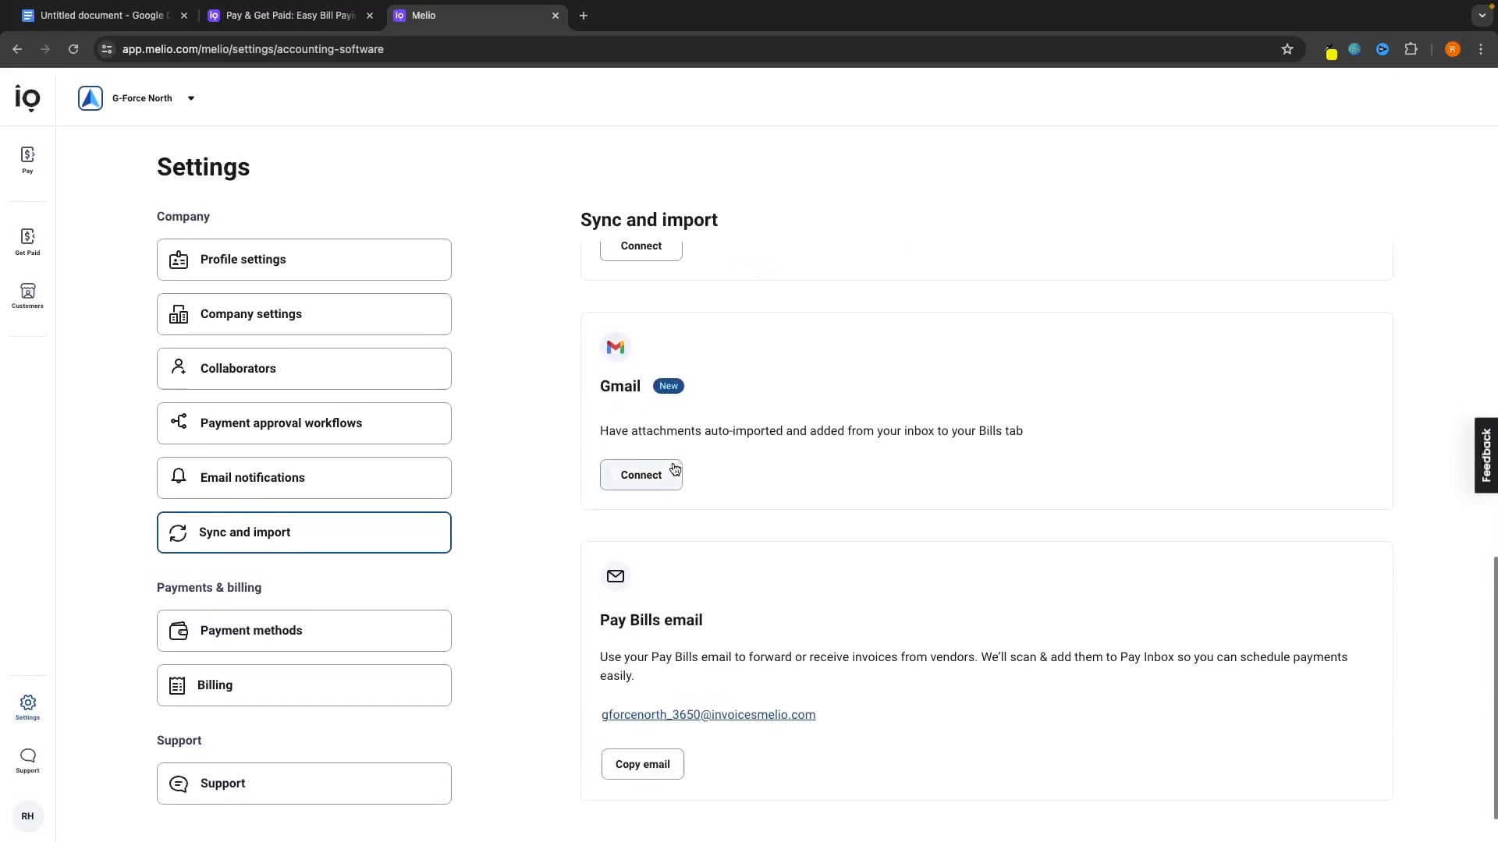
pyautogui.scroll(10, 674, 468)
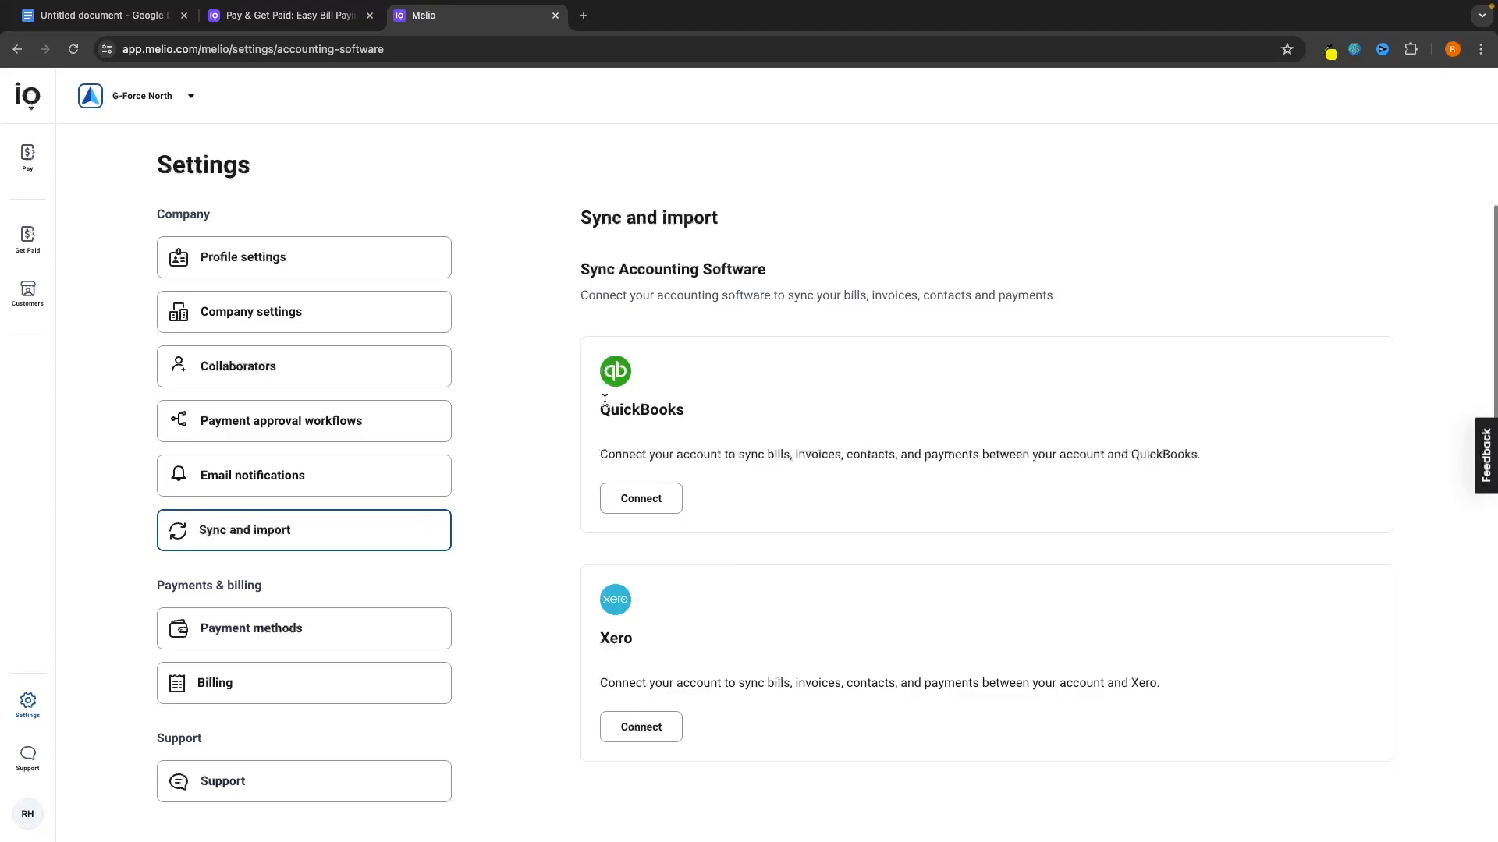
pyautogui.moveTo(599, 402); pyautogui.dragTo(742, 406)
# Begin connecting QuickBooks, then abandon the Intuit sign-in and go to Payment methods.
pyautogui.click(742, 403)
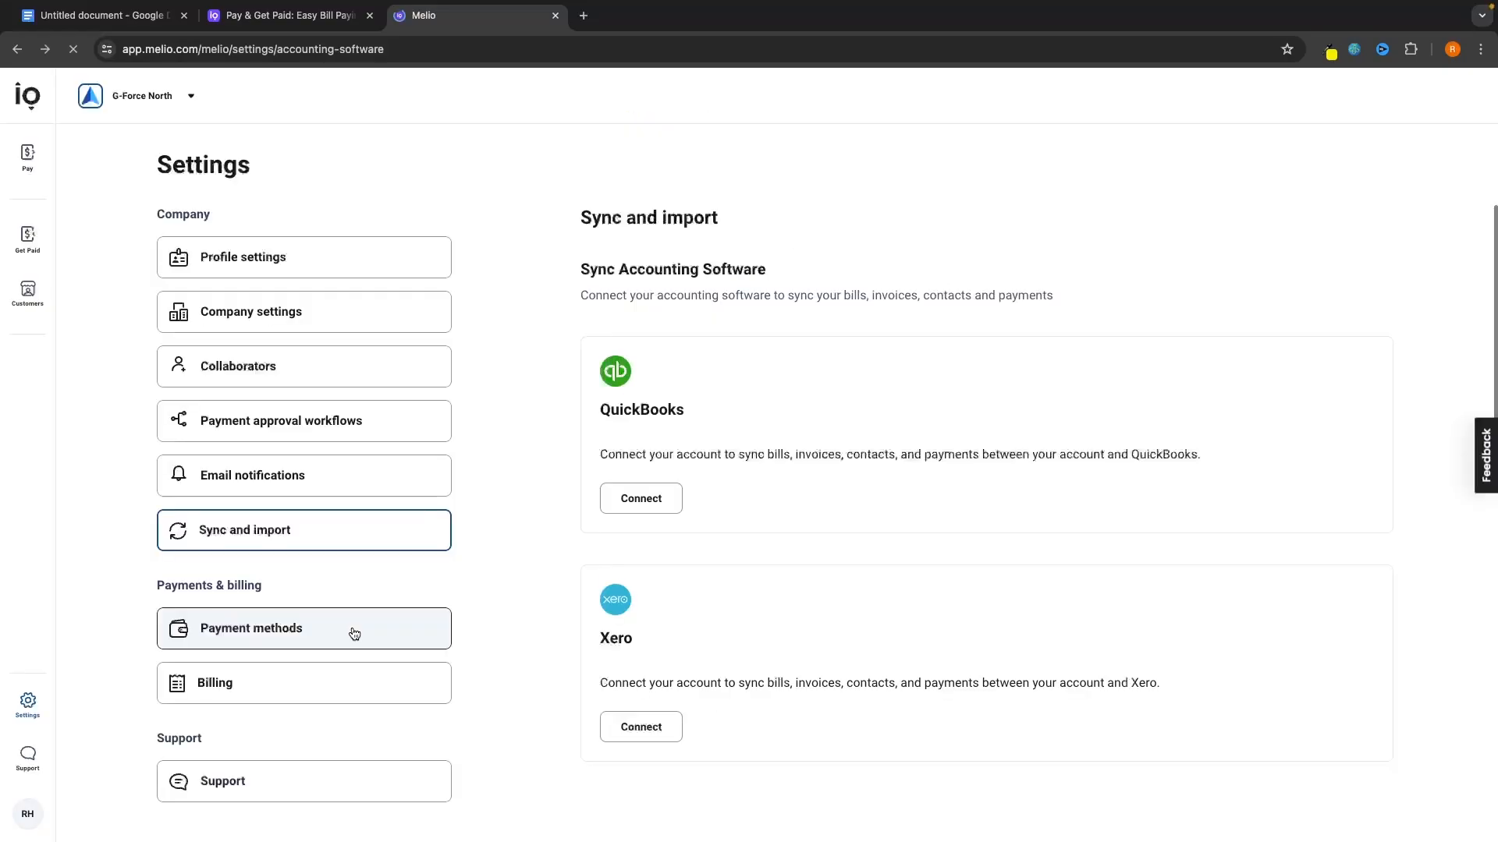
pyautogui.click(351, 630)
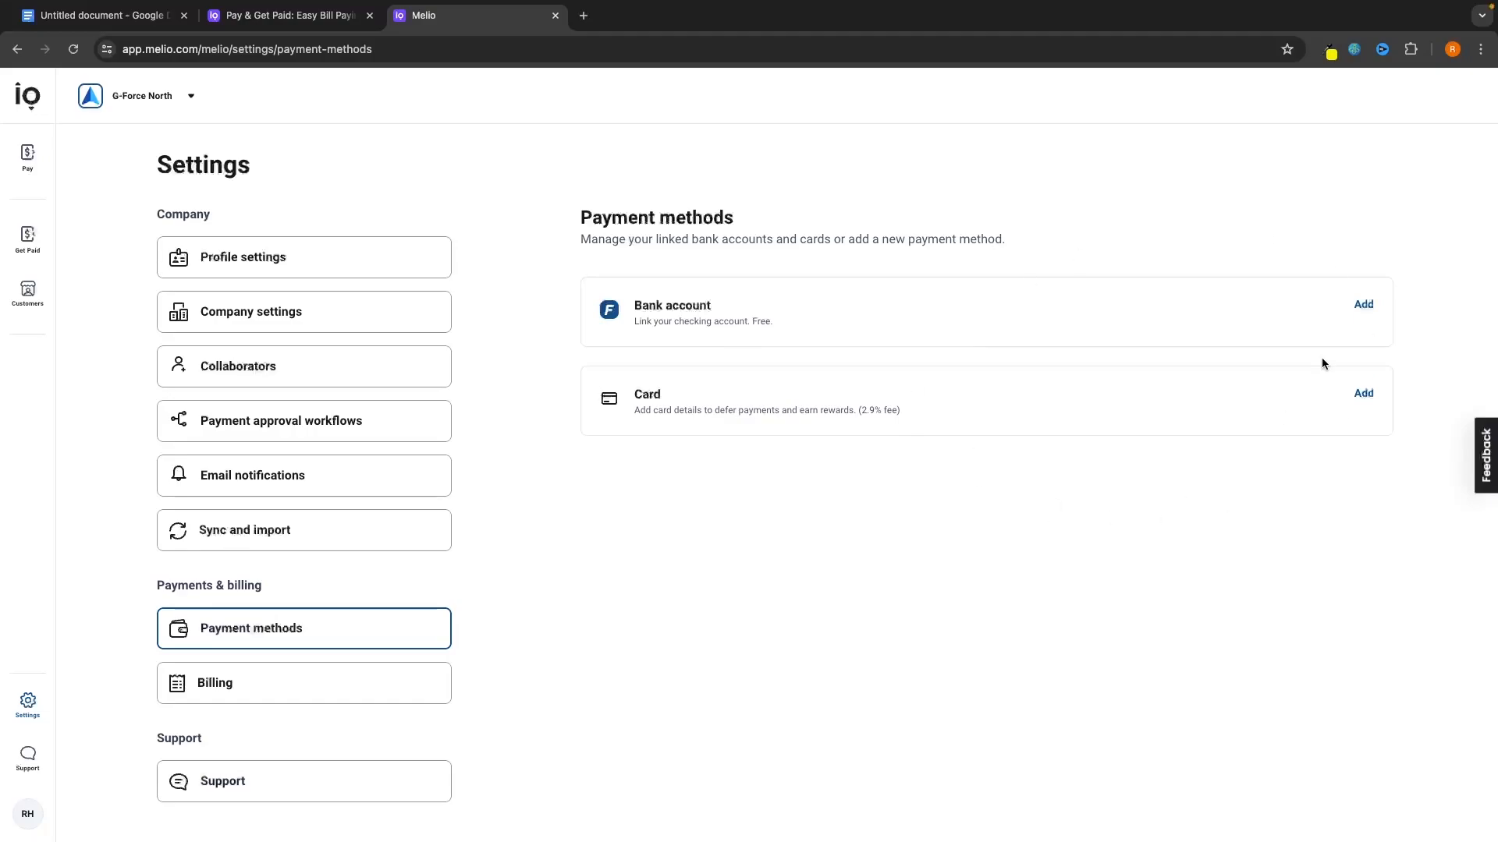
# View the empty Billing history, then the Support page with product tour and chat.
pyautogui.click(324, 674)
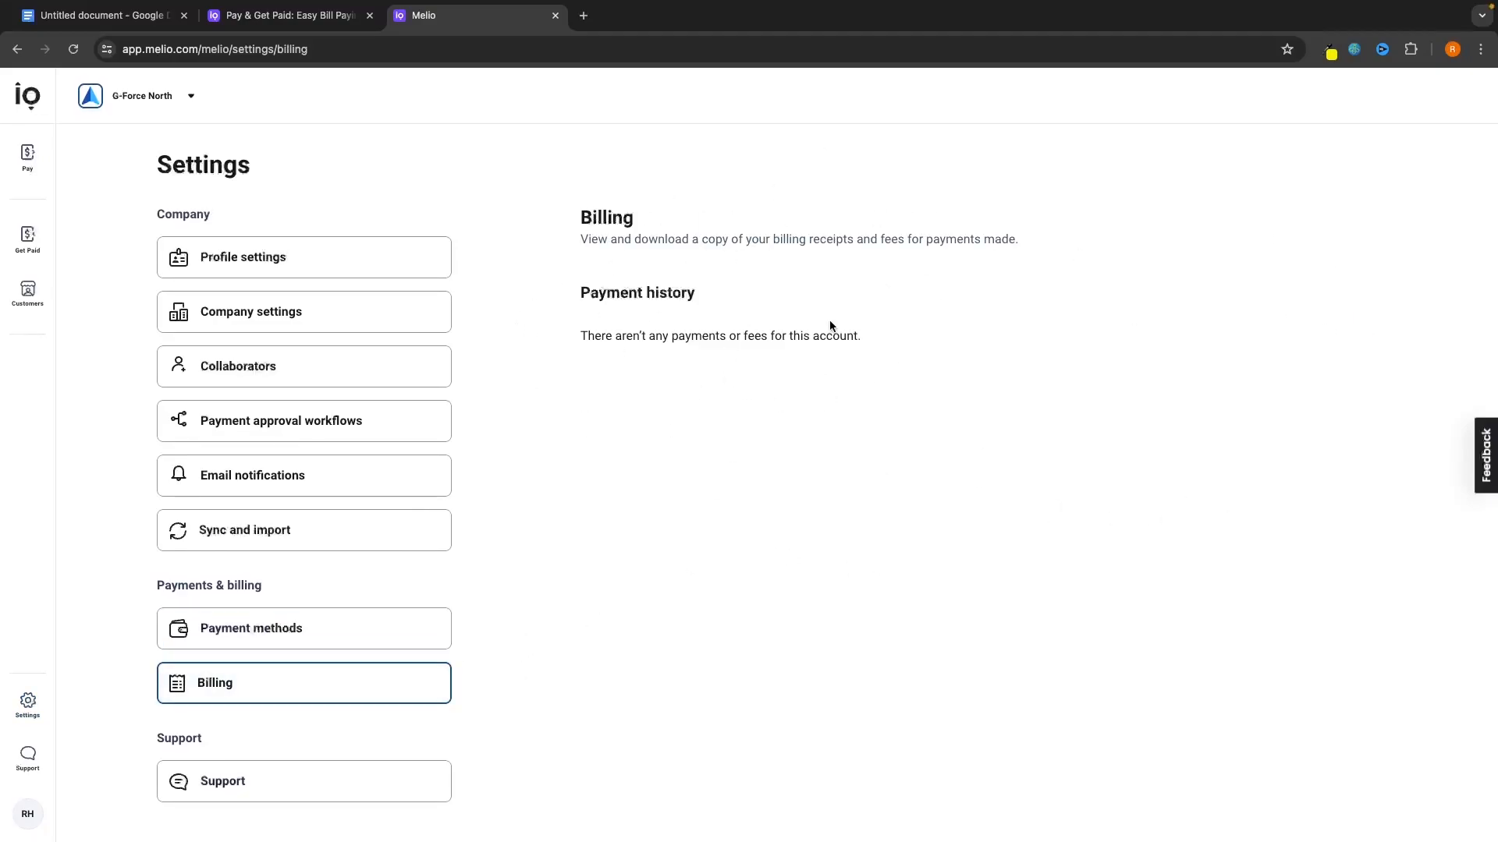
pyautogui.click(209, 787)
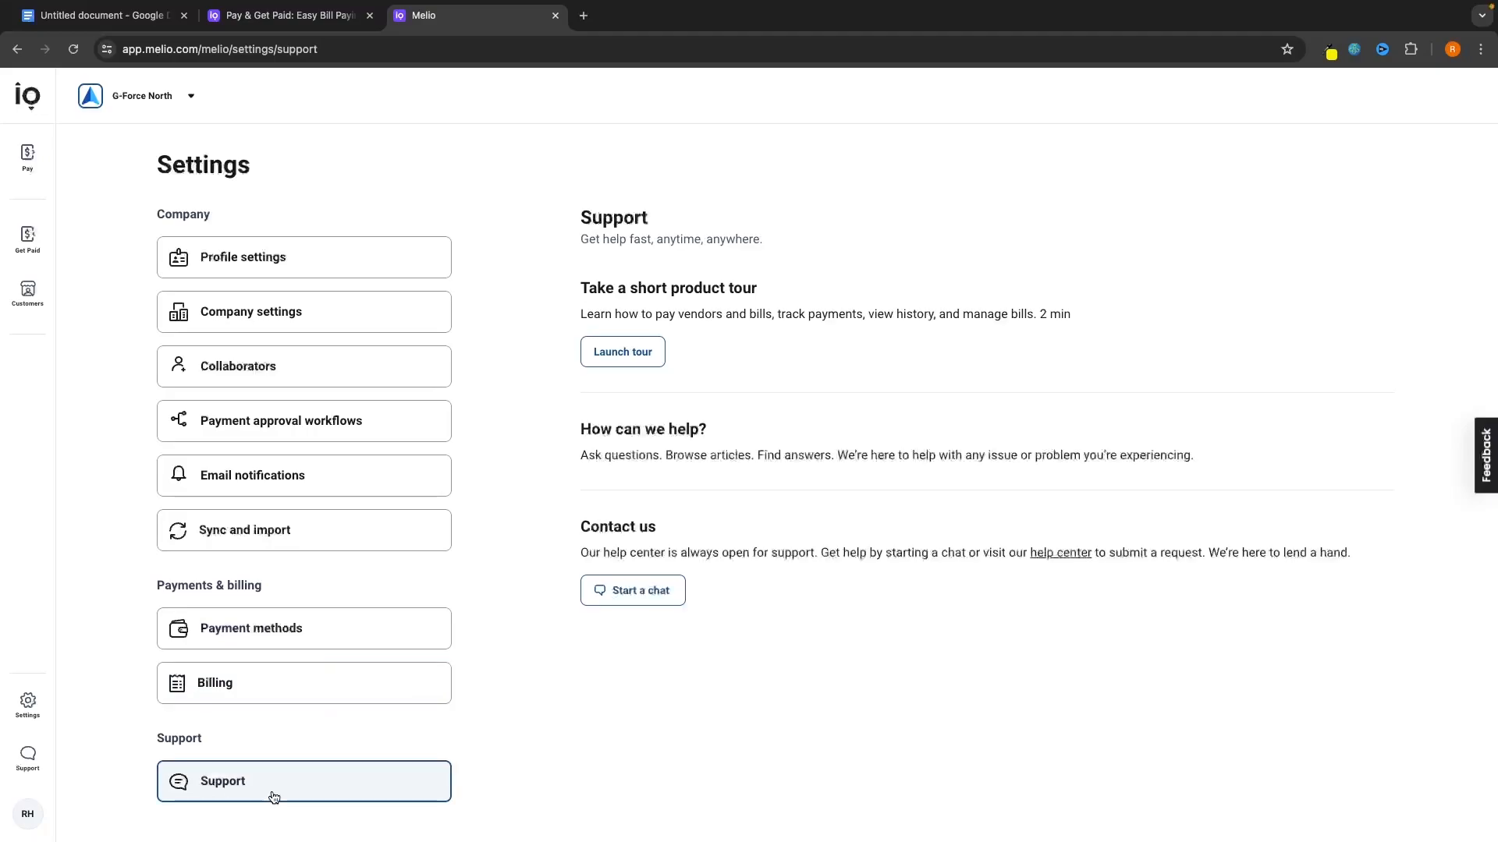